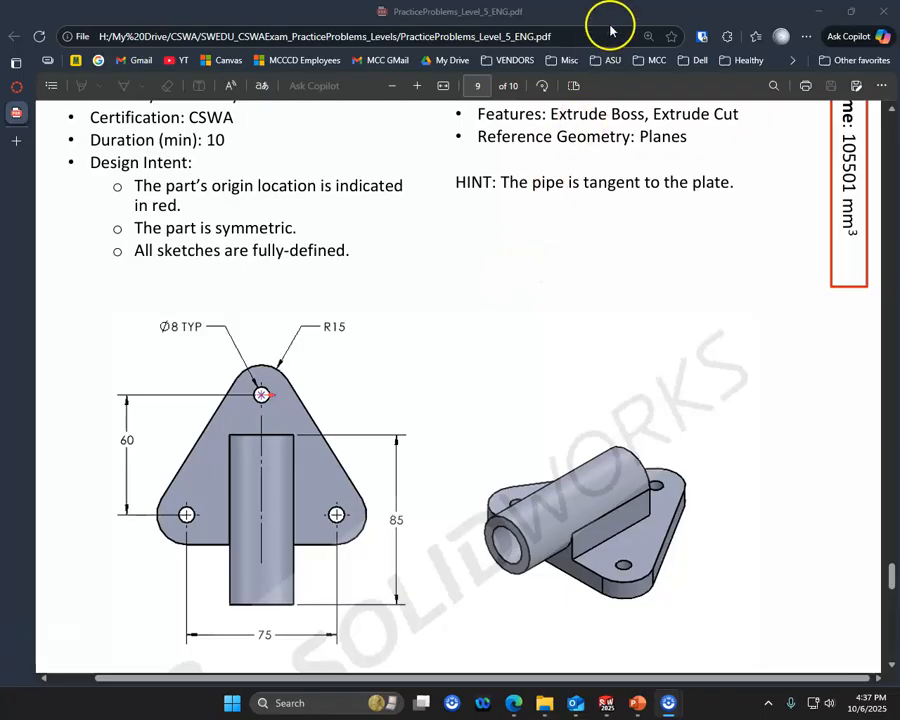
- Switch from the PDF drawing to SOLIDWORKS and create a new part from the millimetre part template
left_click_drag(607, 17, 0, 190)
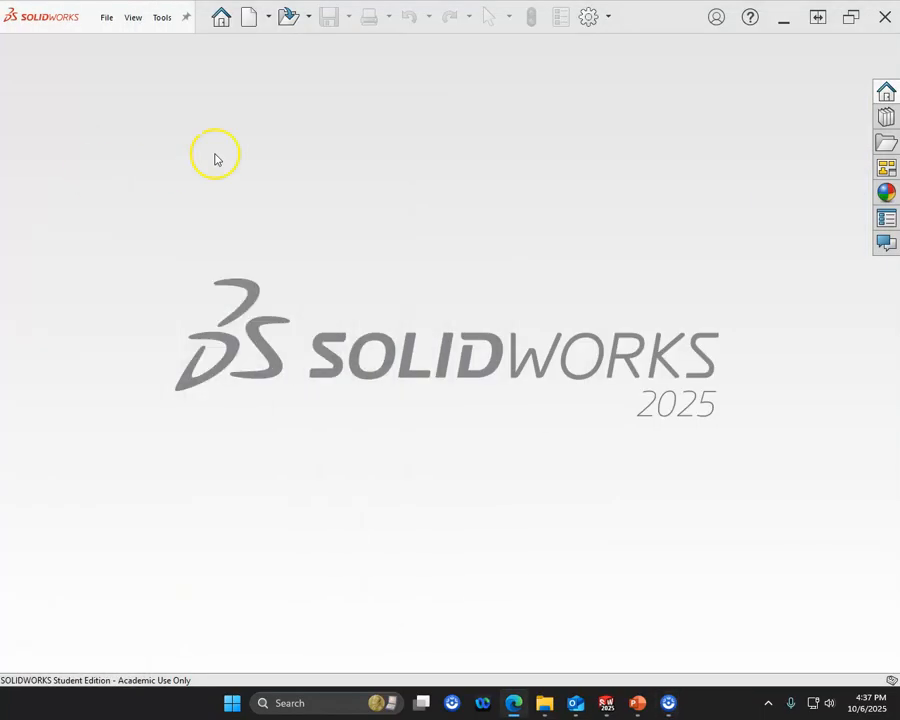
left_click(252, 18)
left_click(364, 124)
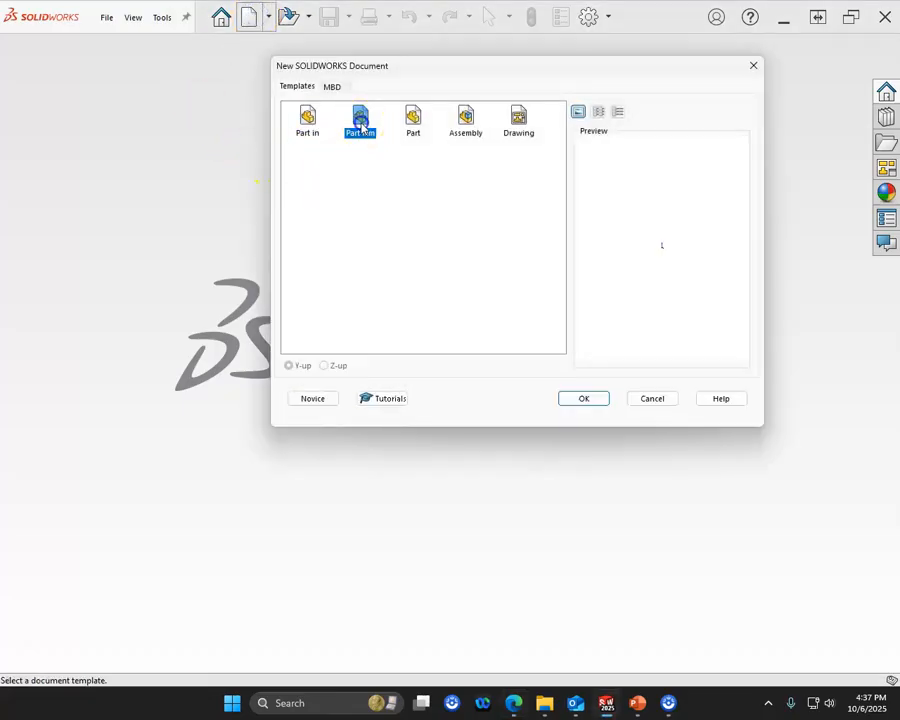
double_click(362, 126)
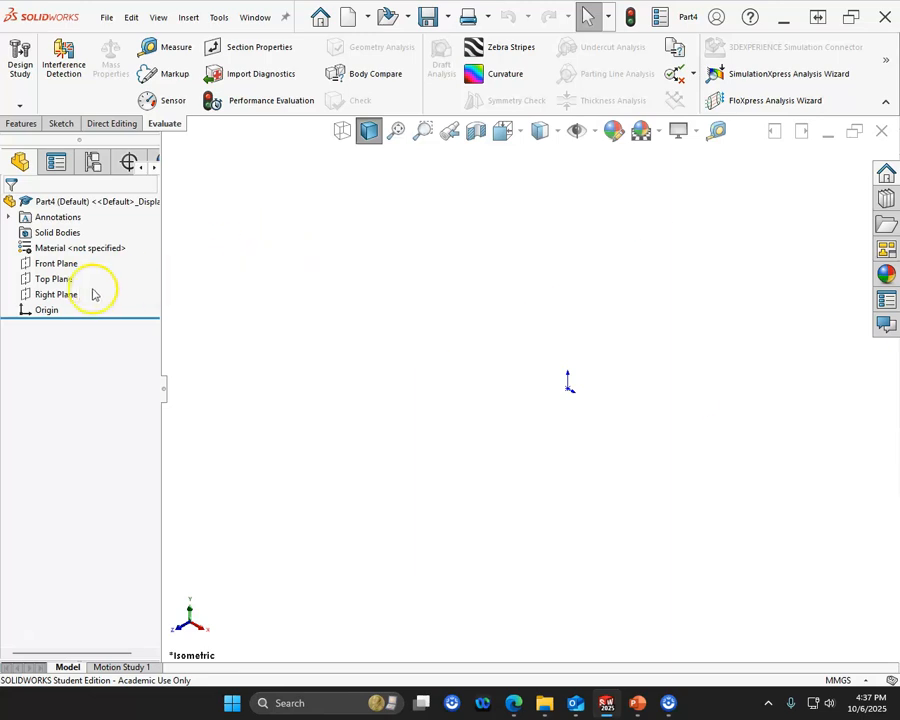
- Check the plate's views in the PDF drawing and open a new sketch on the Top Plane
left_click(63, 284)
left_click_drag(0, 92, 478, 133)
scroll(567, 351, "down", 3)
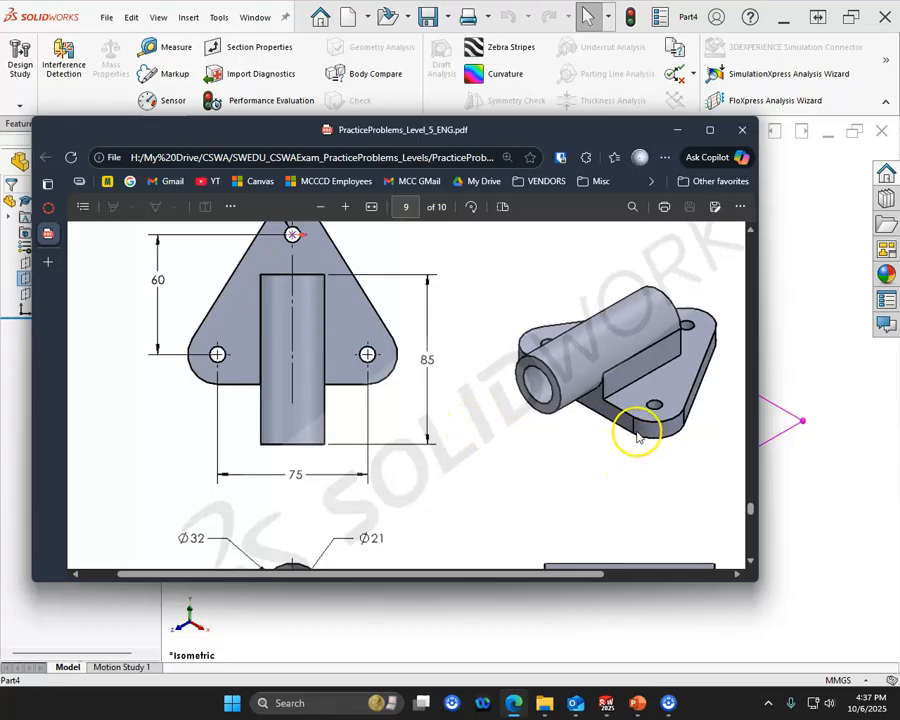
left_click_drag(538, 130, 0, 165)
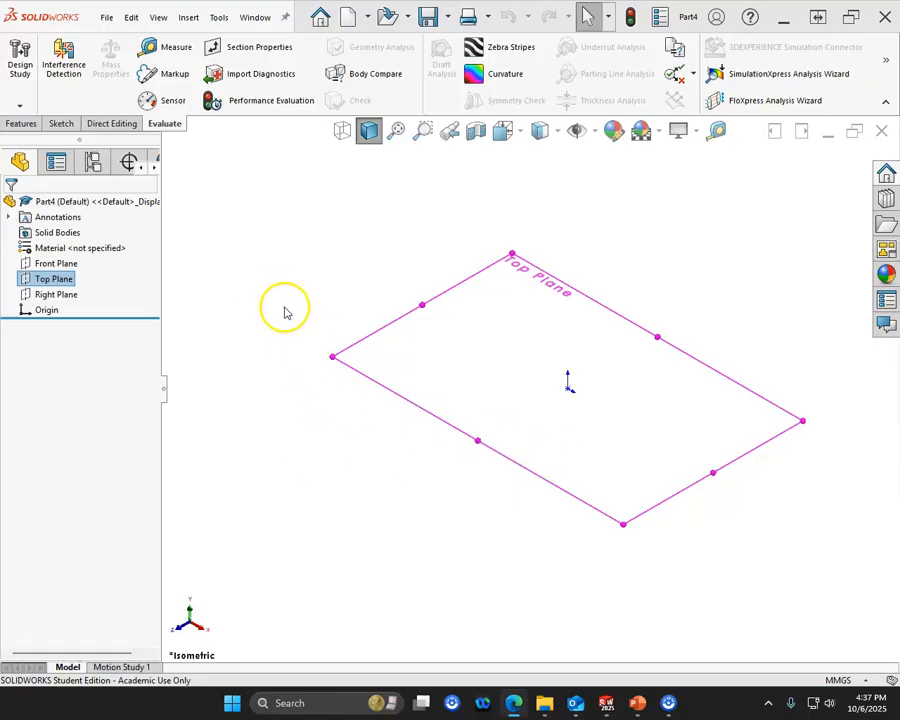
left_click(54, 125)
left_click(21, 60)
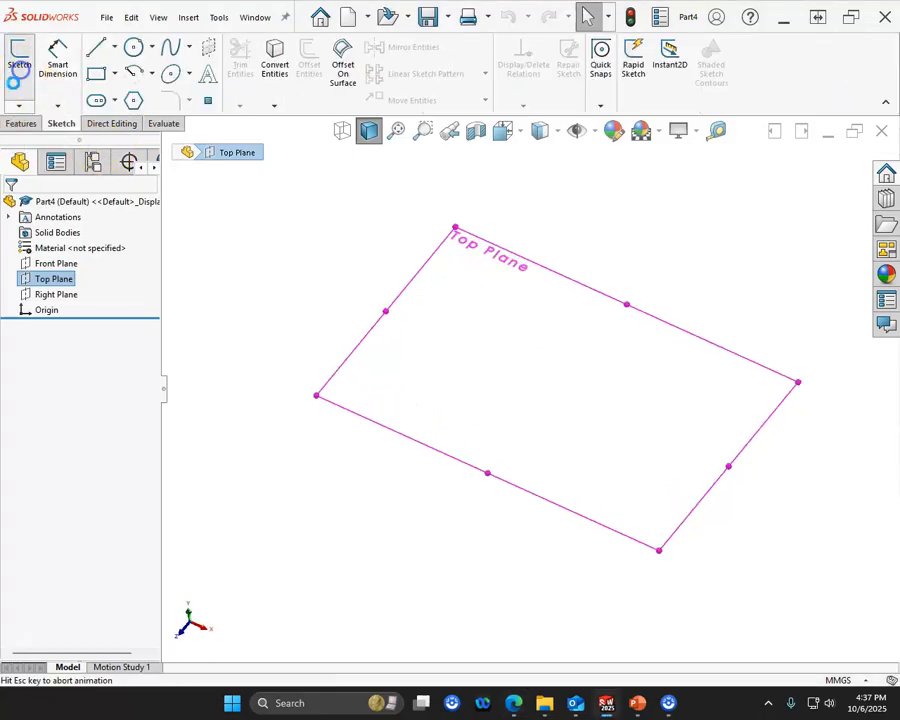
- Sketch a circle centred on the origin and dimension its diameter to 8 mm
left_click(134, 47)
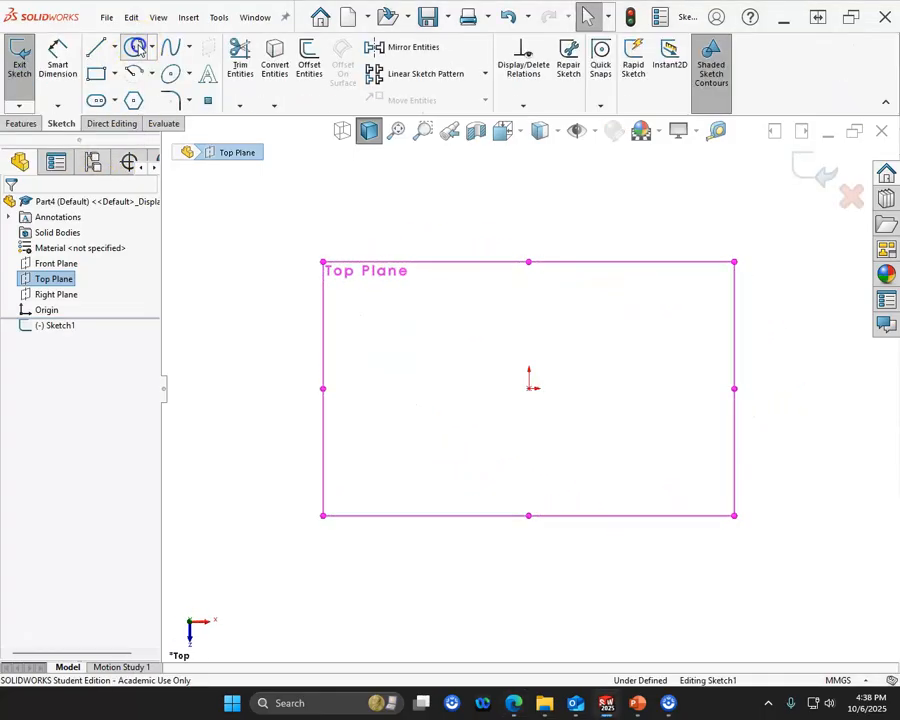
left_click(530, 389)
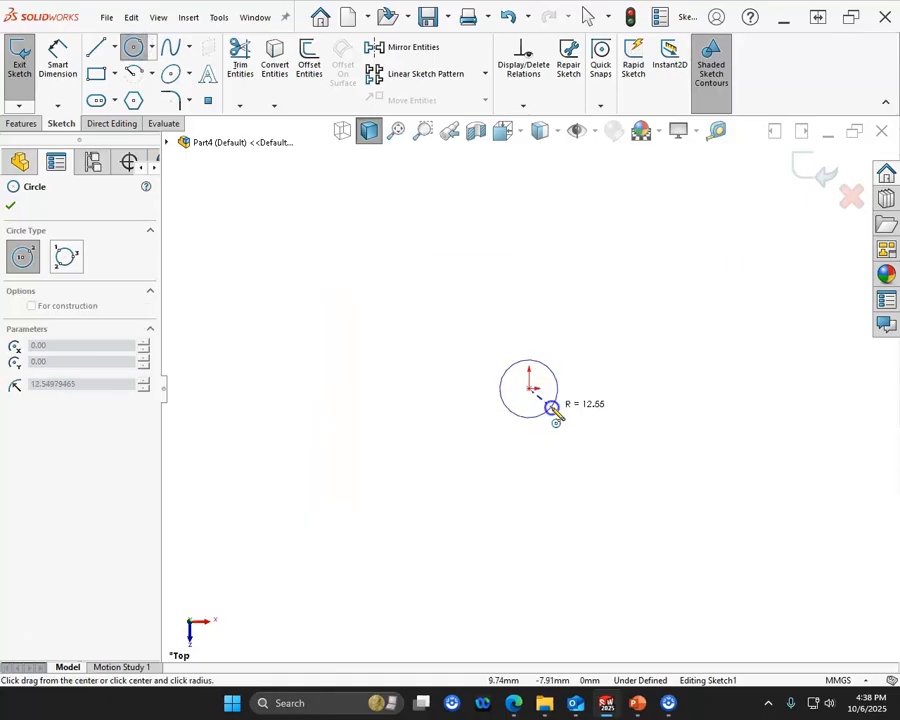
left_click(546, 405)
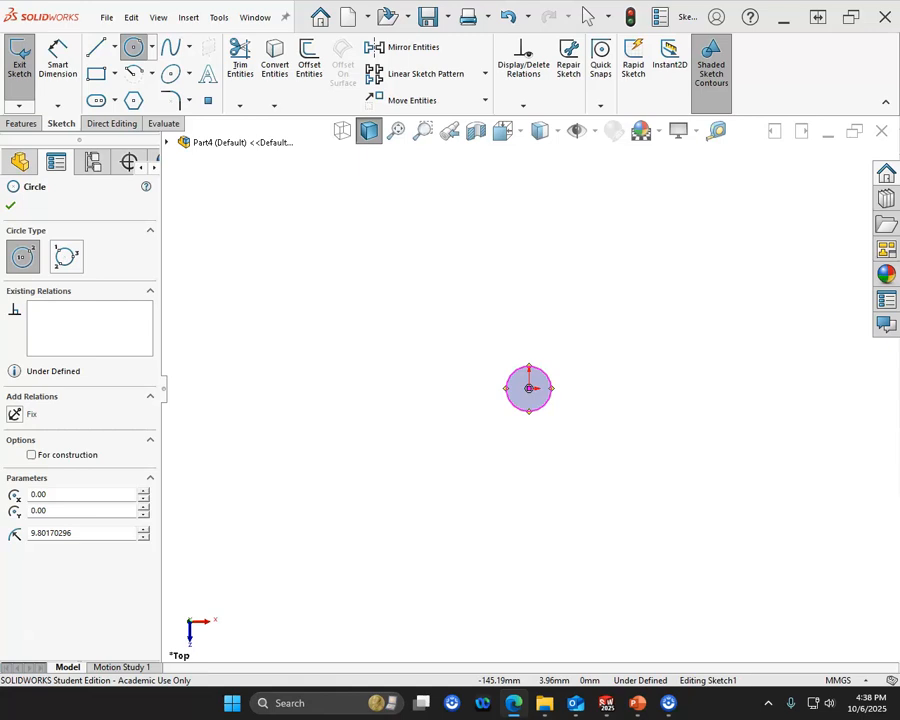
left_click(57, 62)
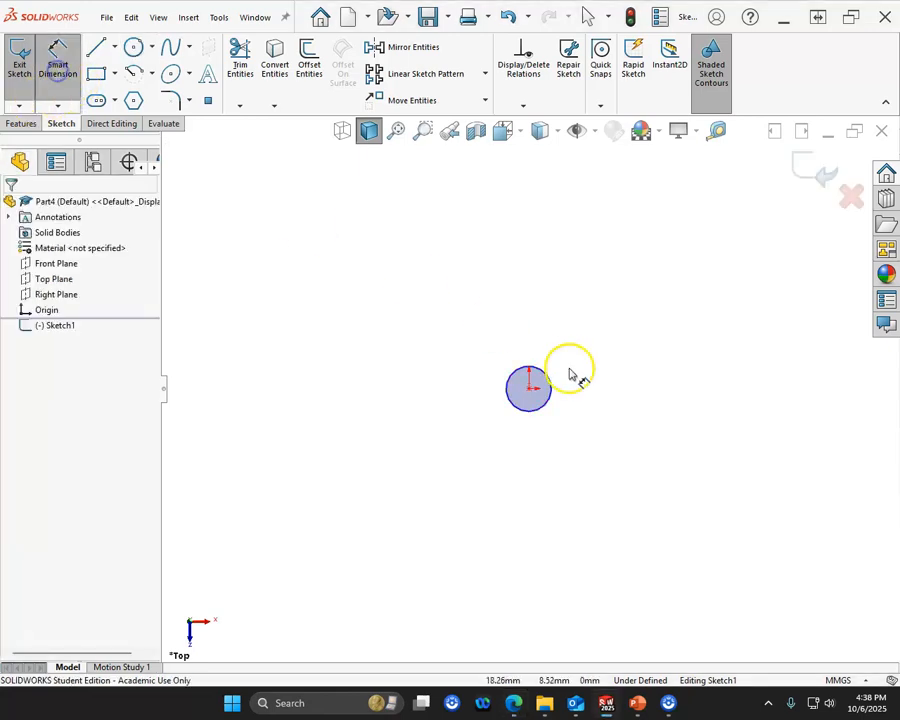
left_click(554, 377)
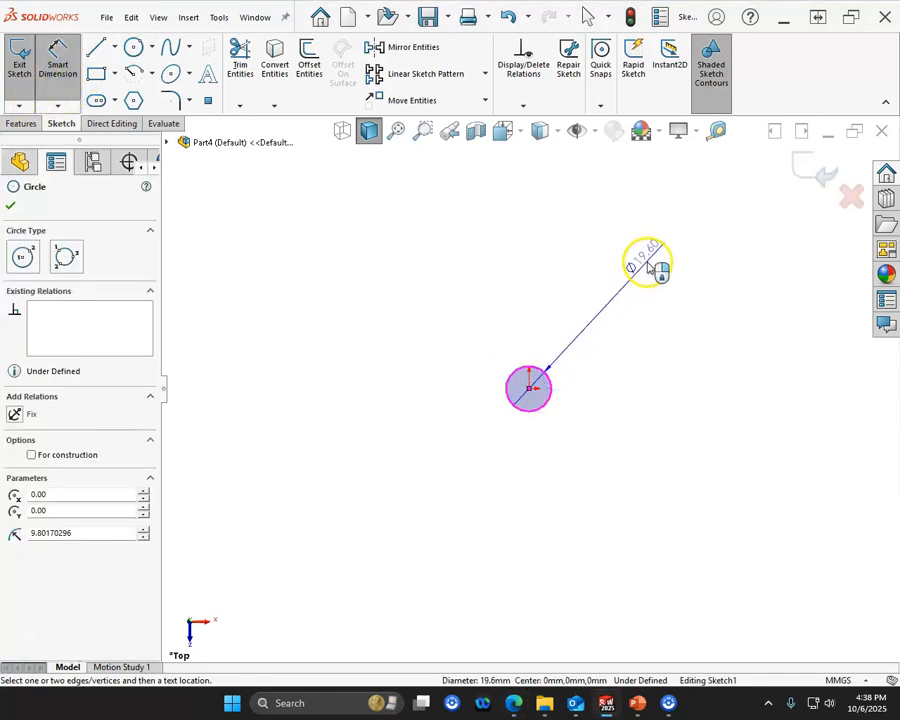
left_click(647, 258)
type("8")
key("Return")
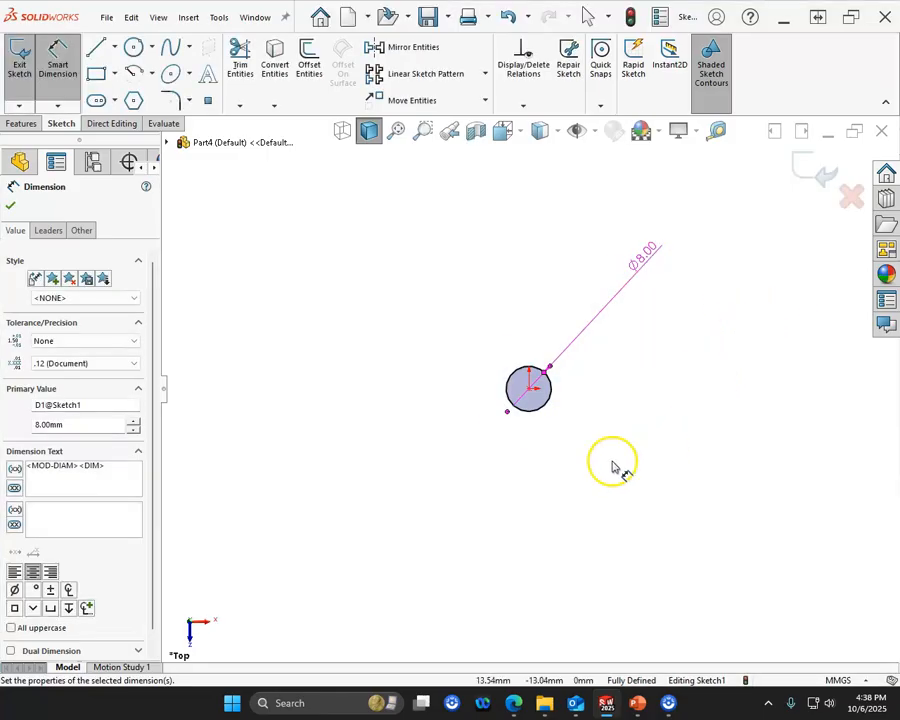
- Sketch two horizontally aligned circles below the origin, one on each side, with radii of about 4 mm and 5 mm
scroll(590, 479, "up", 2)
scroll(564, 497, "down", 1)
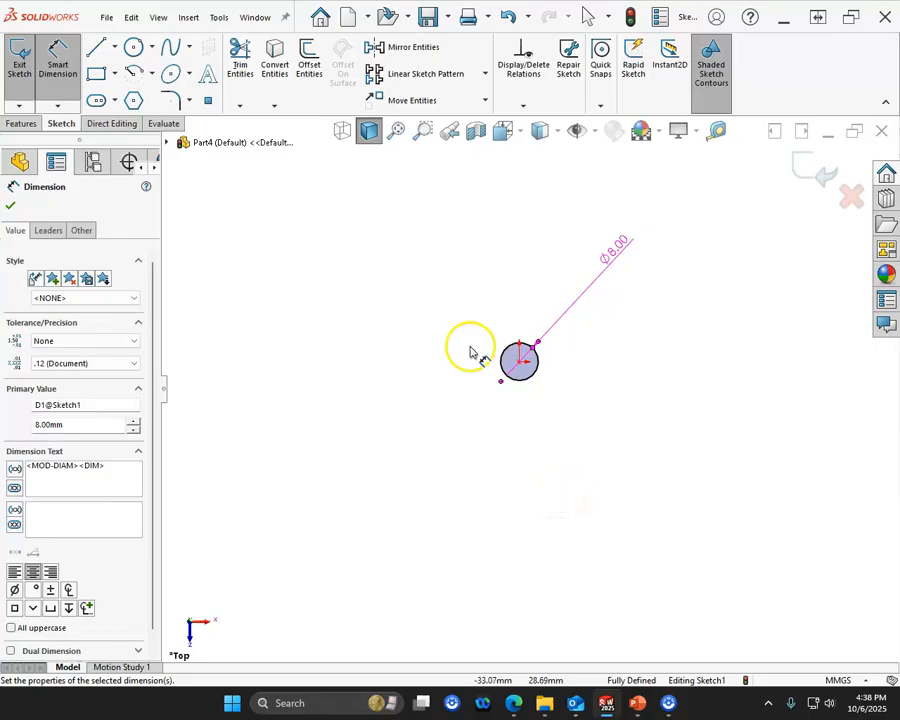
left_click(134, 49)
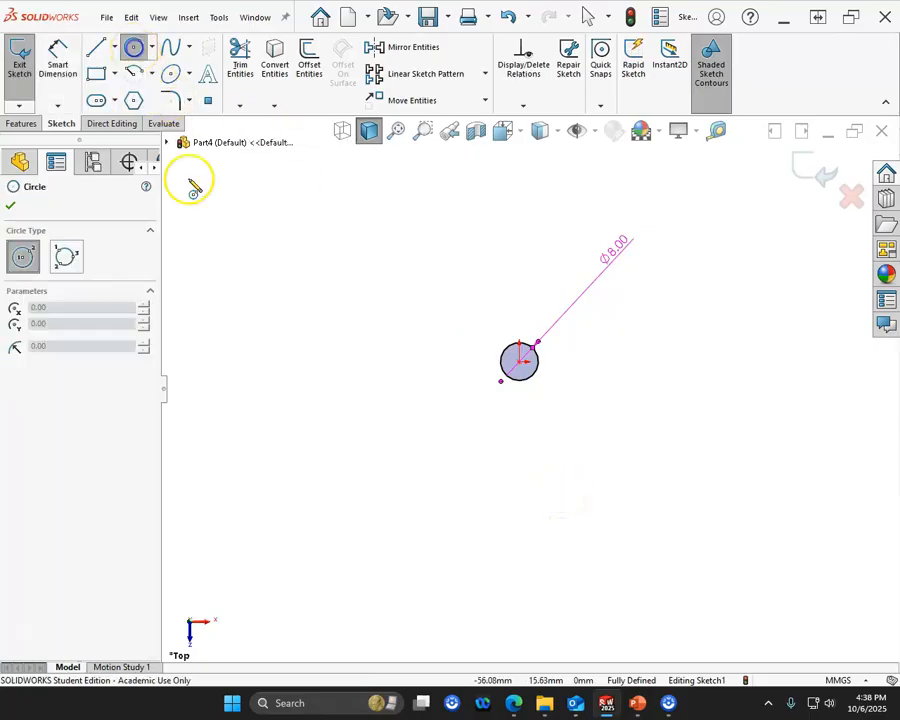
left_click(406, 508)
left_click(425, 507)
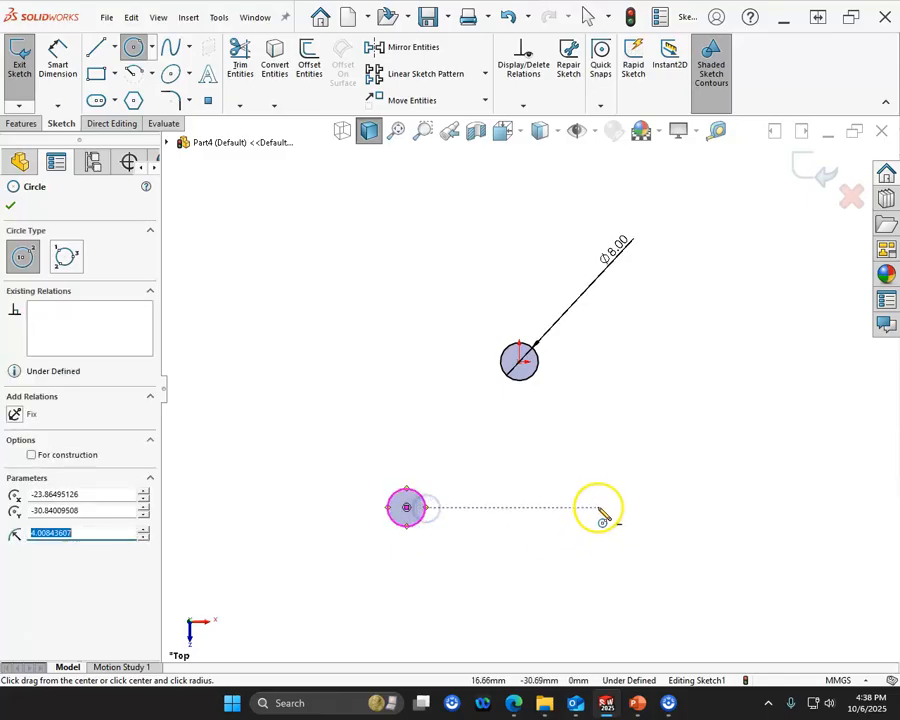
left_click(634, 507)
left_click(654, 520)
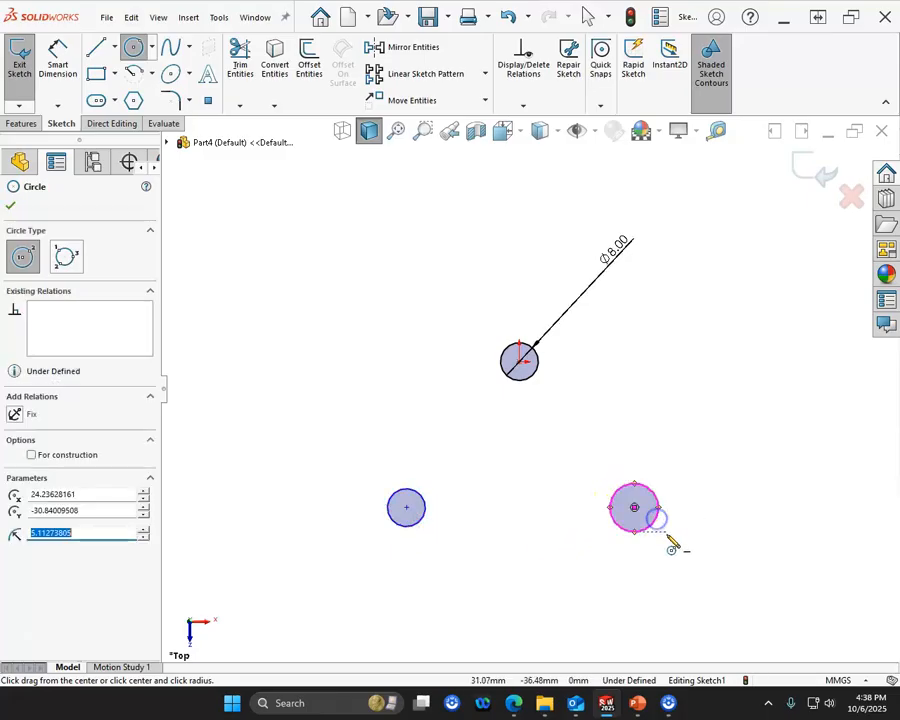
right_click(676, 544)
left_click(717, 545)
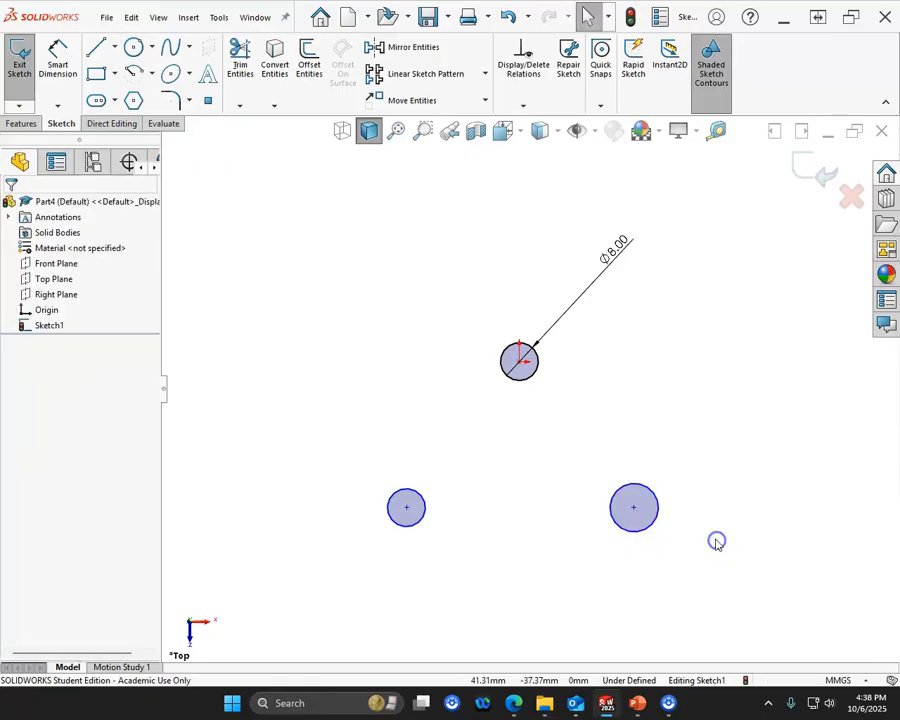
- Connect the three circle centres with construction centerlines to form a closed triangle
left_click(115, 47)
left_click(124, 87)
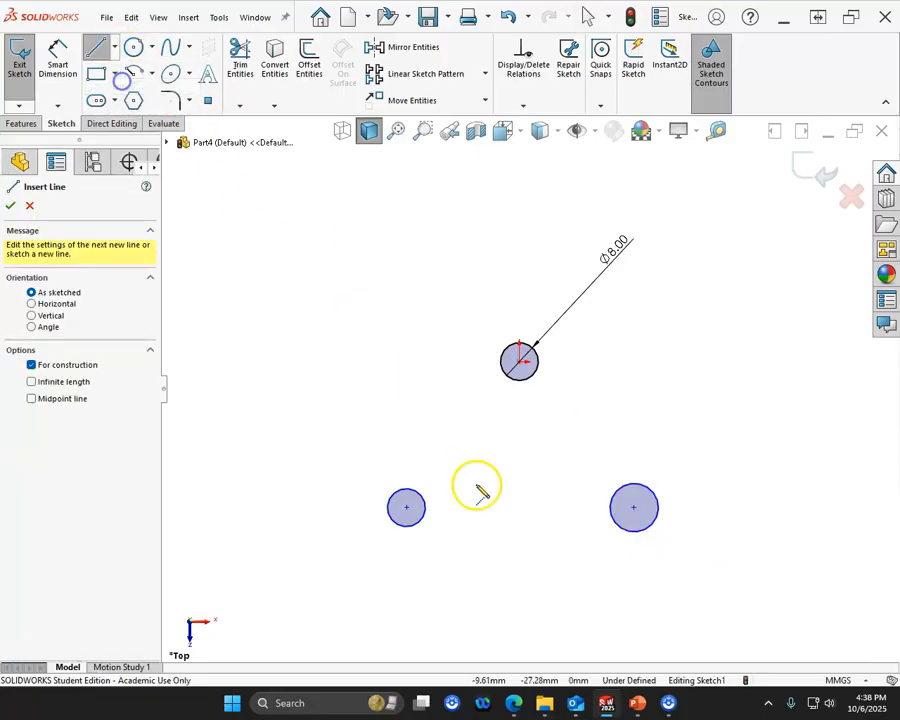
left_click(406, 507)
left_click(519, 362)
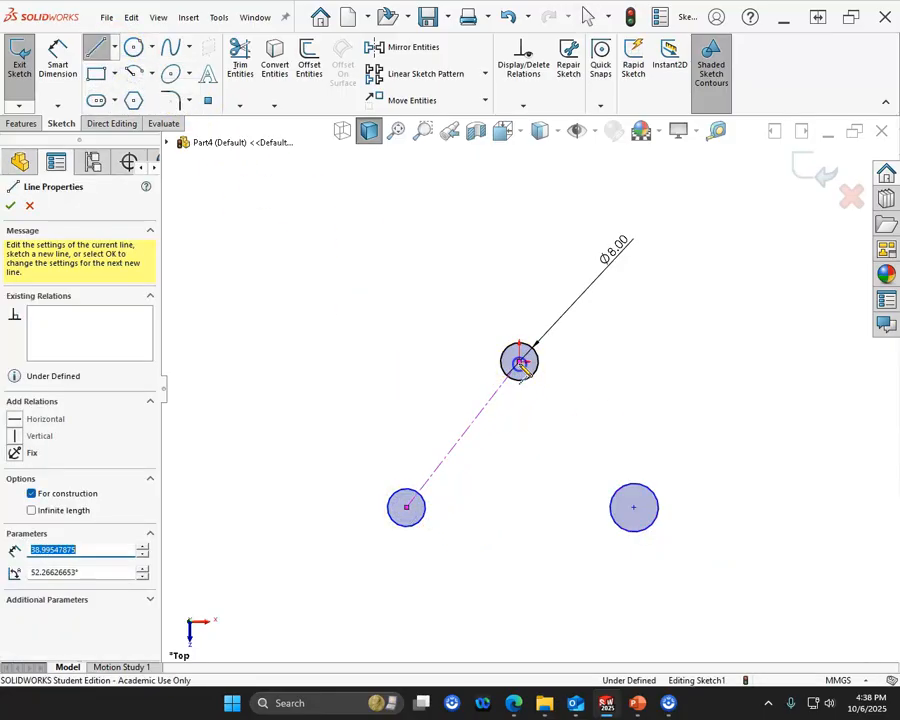
left_click(634, 508)
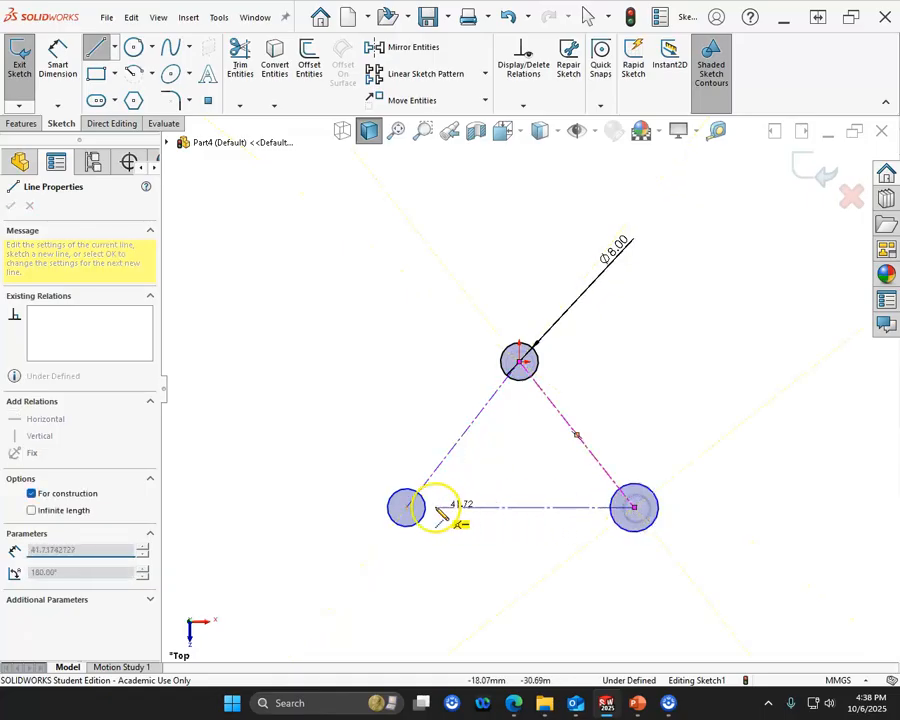
left_click(408, 508)
right_click(352, 367)
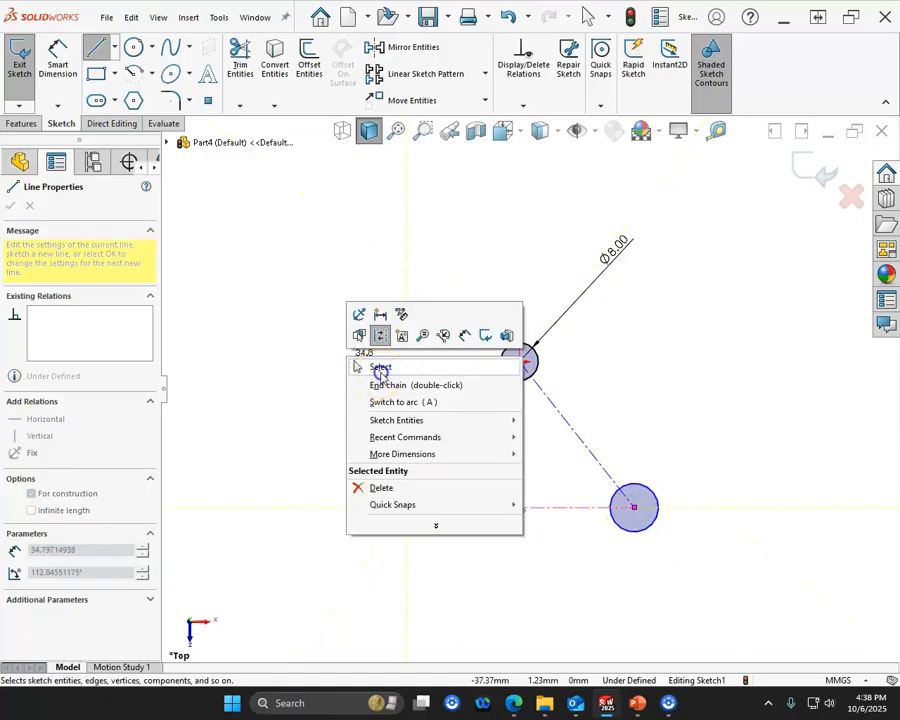
left_click(374, 367)
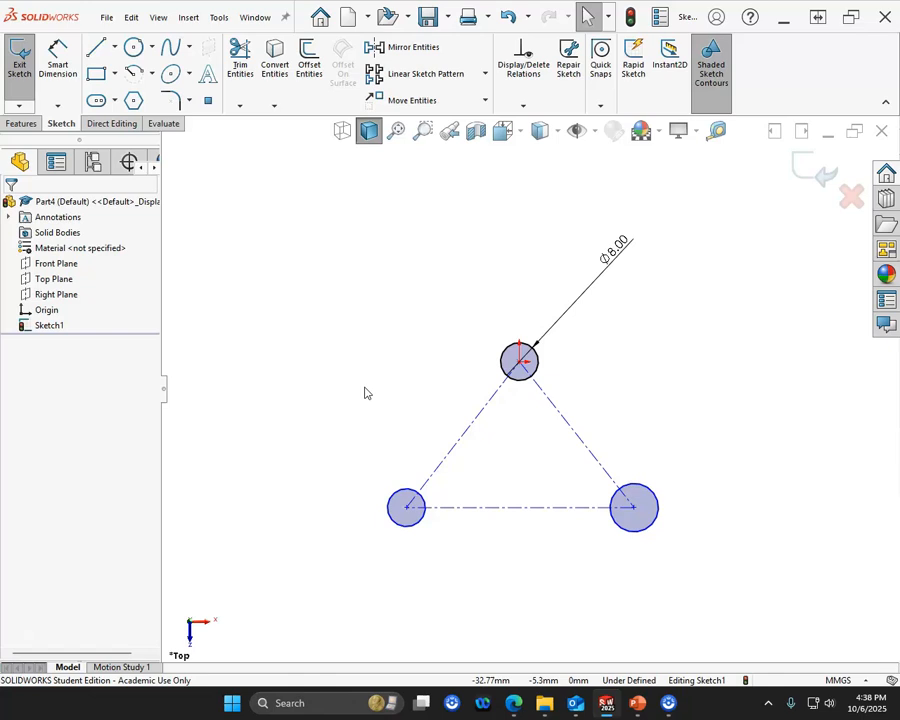
- Make the two slanted centerlines of the triangle equal in length
left_click(462, 446)
left_click(583, 441, "ctrl")
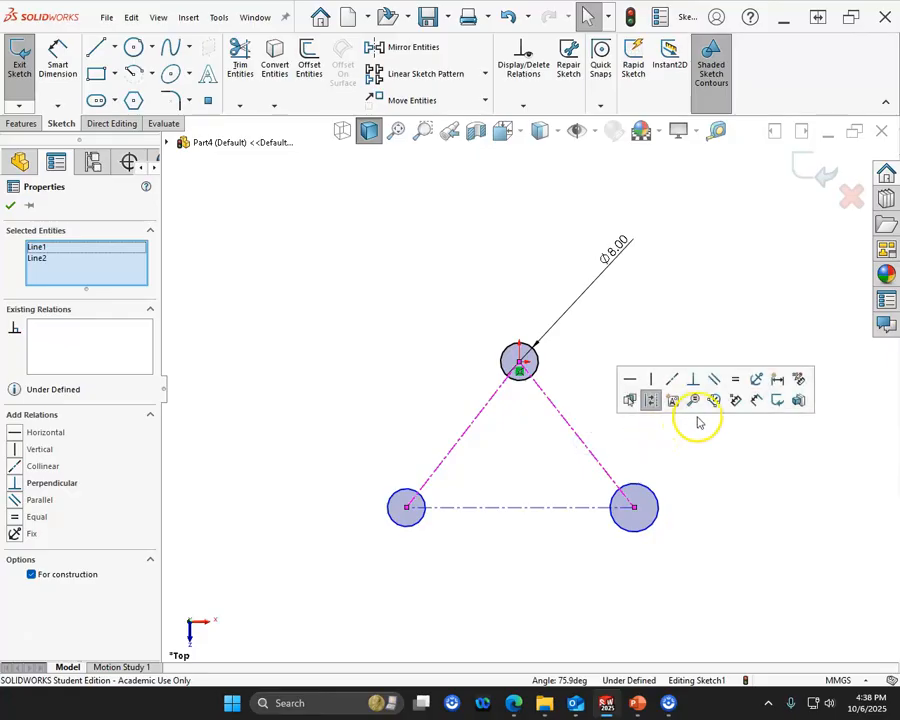
left_click(736, 379)
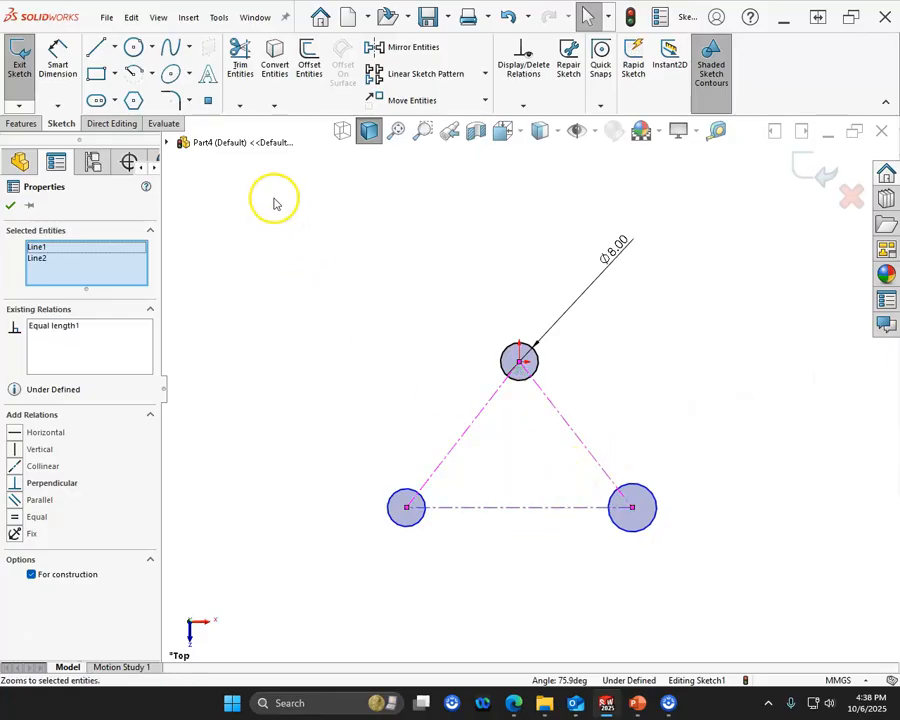
- Dimension the vertical distance from the triangle's base centerline to the origin as 60 mm
left_click(58, 46)
left_click(534, 509)
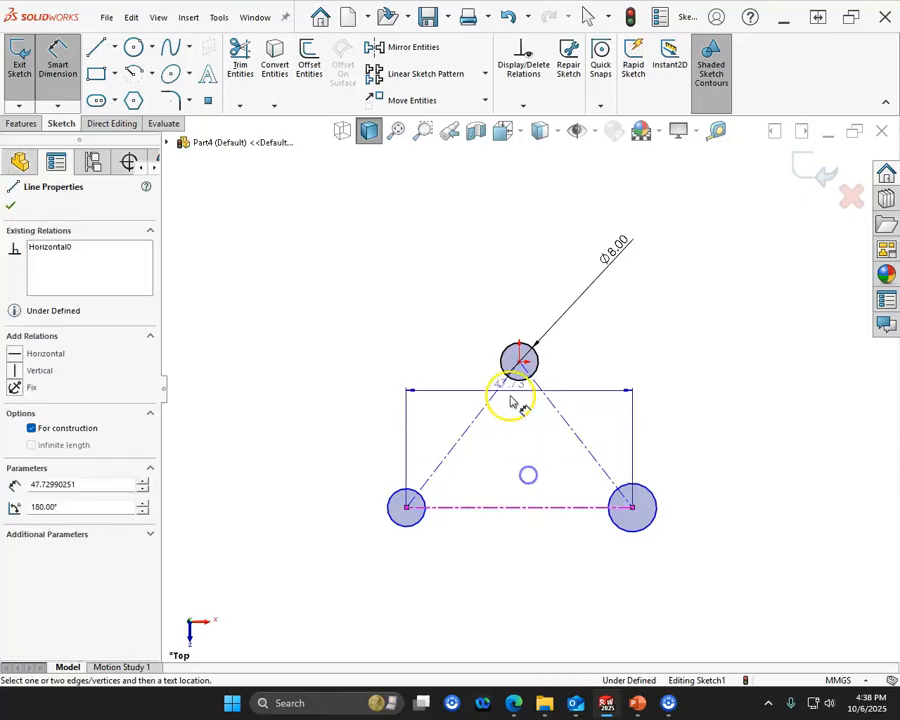
left_click(515, 364)
left_click(340, 426)
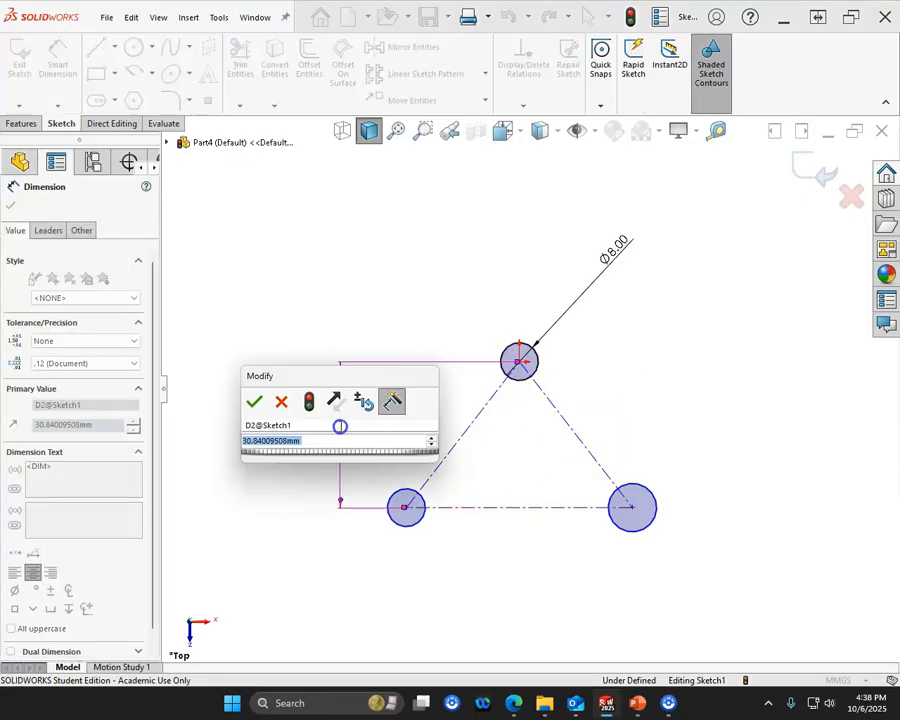
type("60")
key("Return")
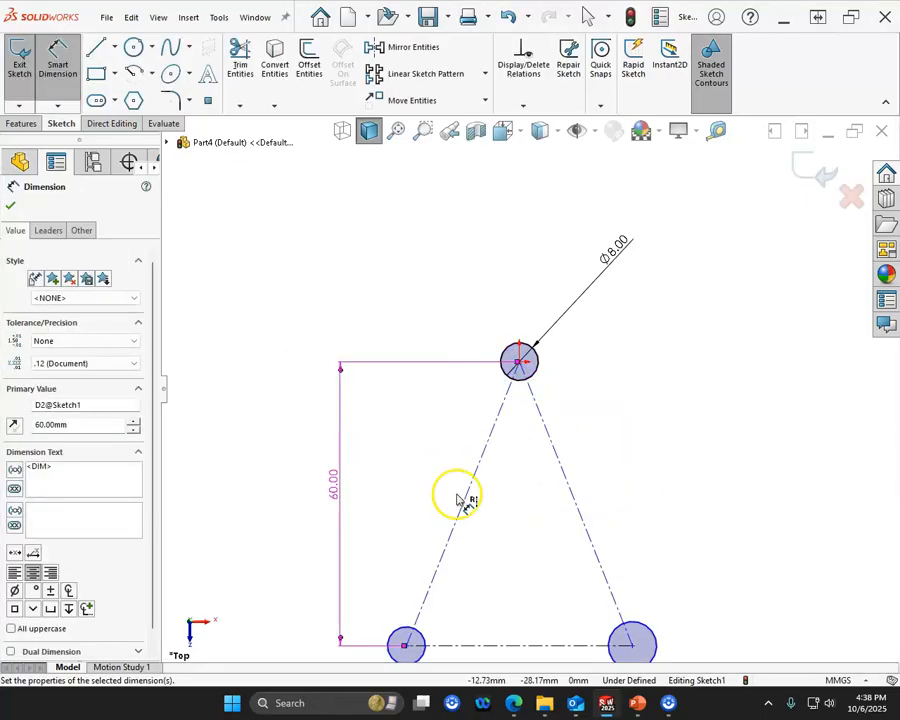
- Dimension the triangle's horizontal base centerline to 75 mm
scroll(457, 500, "up", 2)
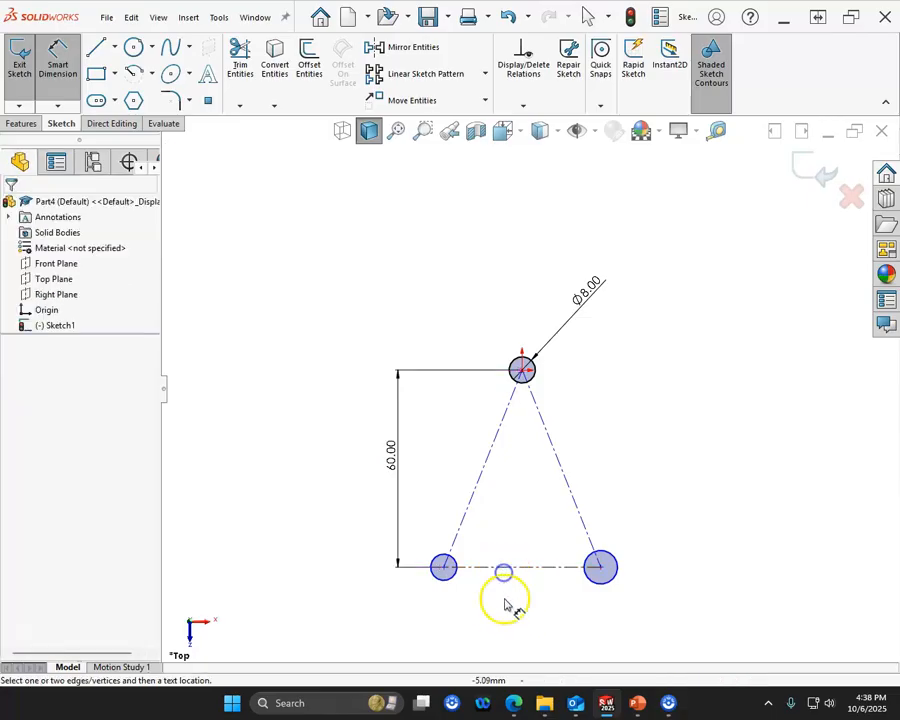
left_click(518, 572)
left_click(518, 614)
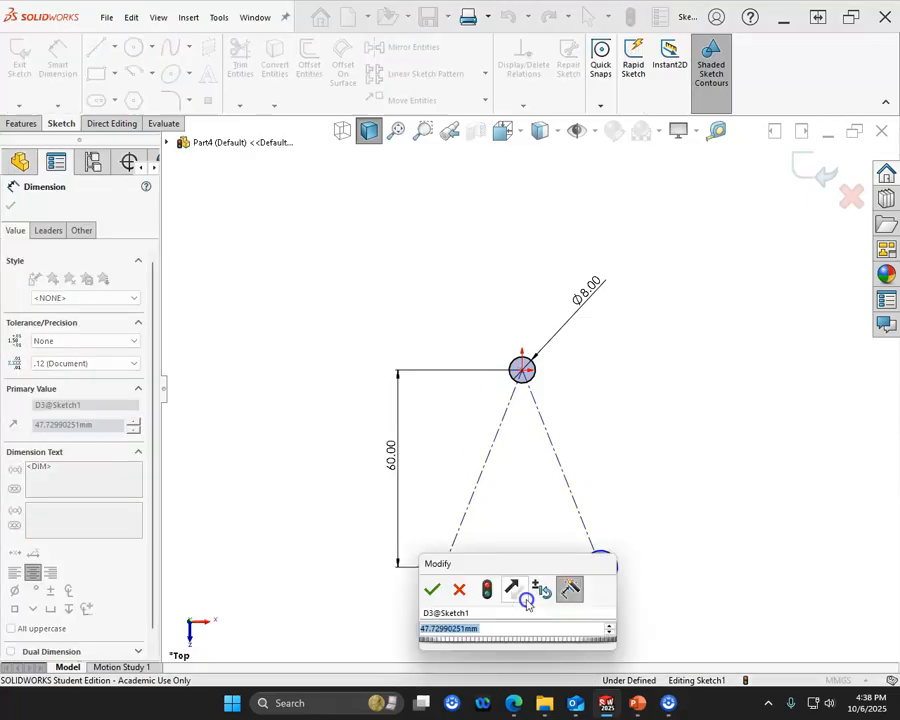
type("75")
key("Return")
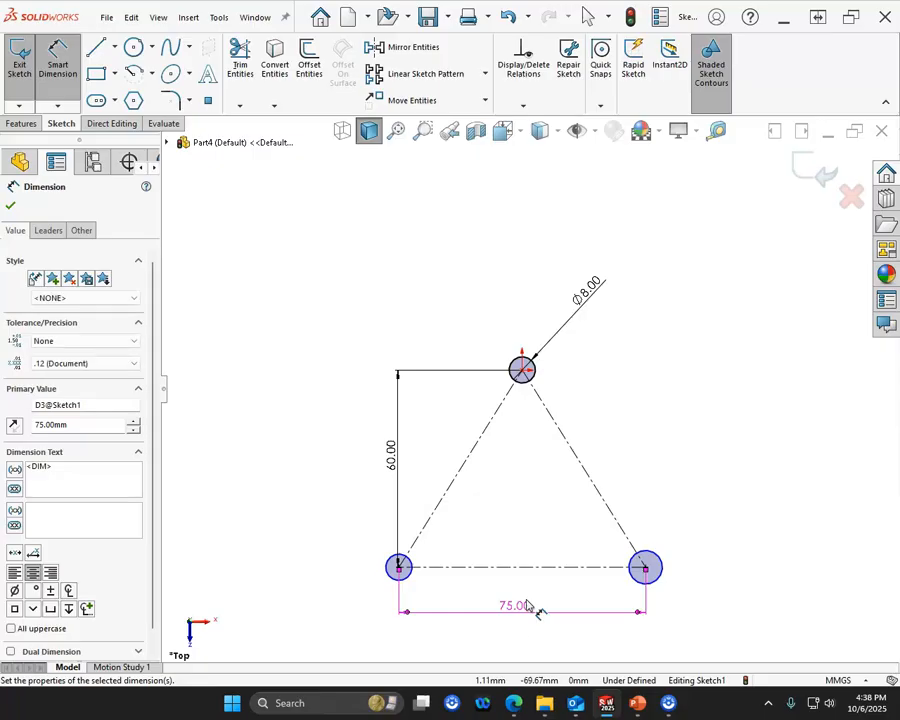
key("Escape")
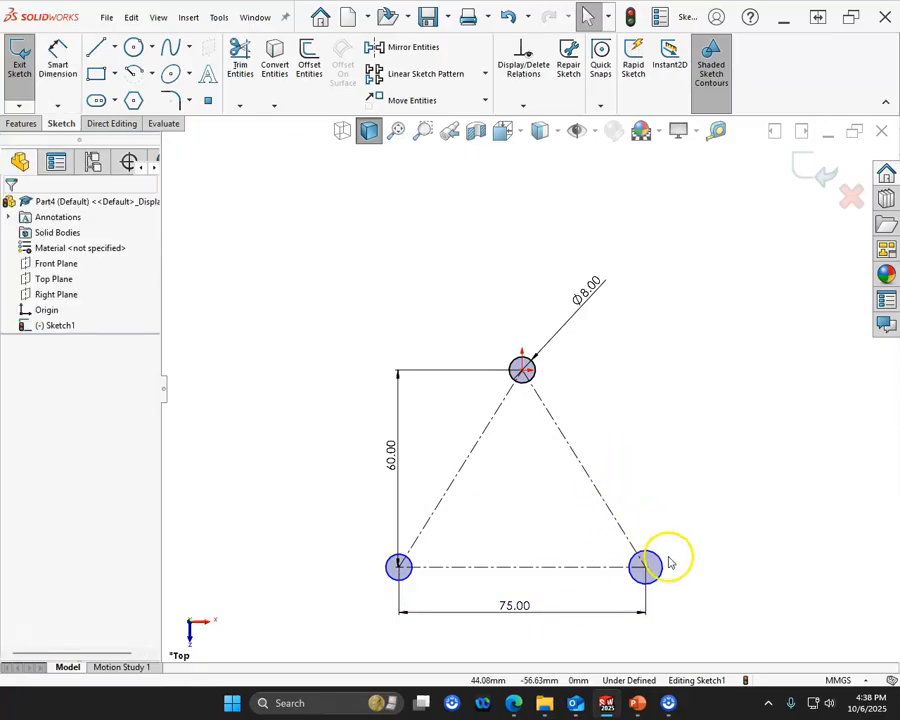
- Apply an equal relation to all three circles so the lower two match the 8 mm circle
left_click(662, 559)
left_click(415, 567, "ctrl")
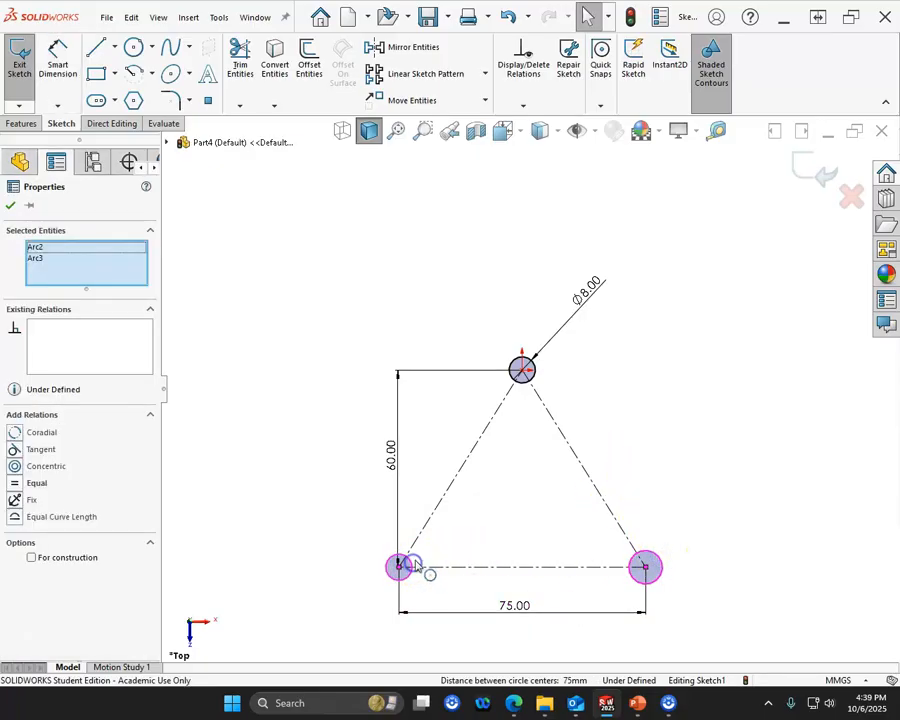
left_click(522, 372, "ctrl")
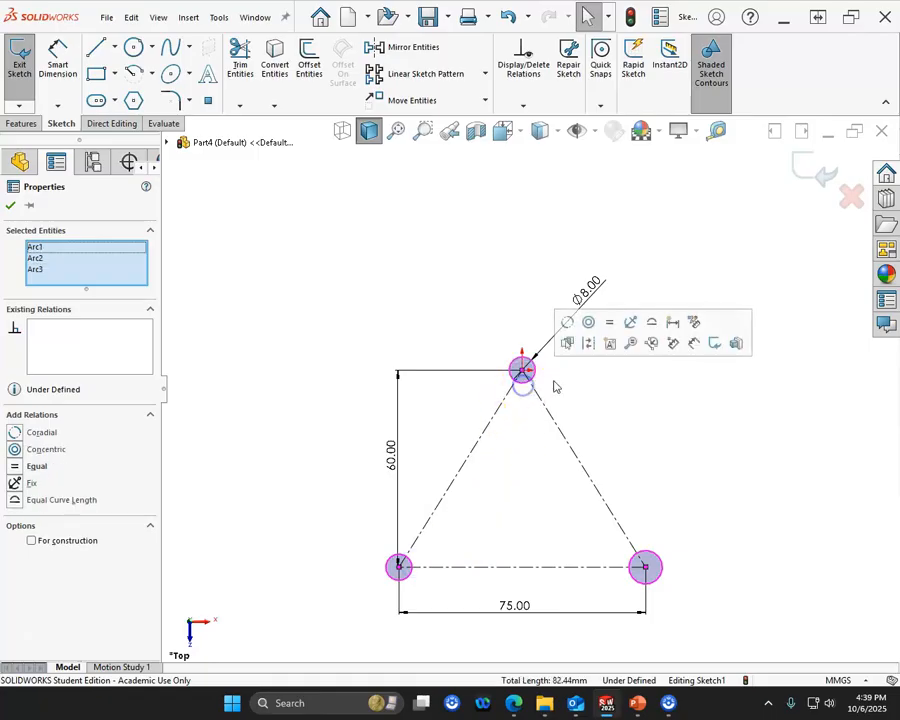
left_click(610, 322)
left_click(656, 466)
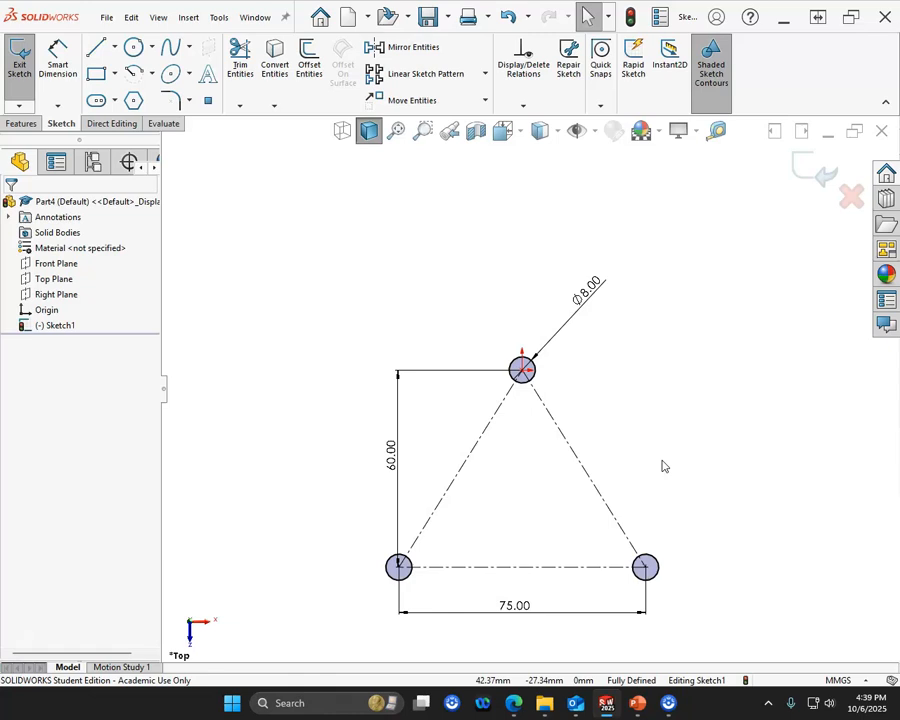
- Sketch a closed rounded-triangle outline around the three holes using three lines joined by corner arcs of about 14.5 mm radius
left_click(96, 48)
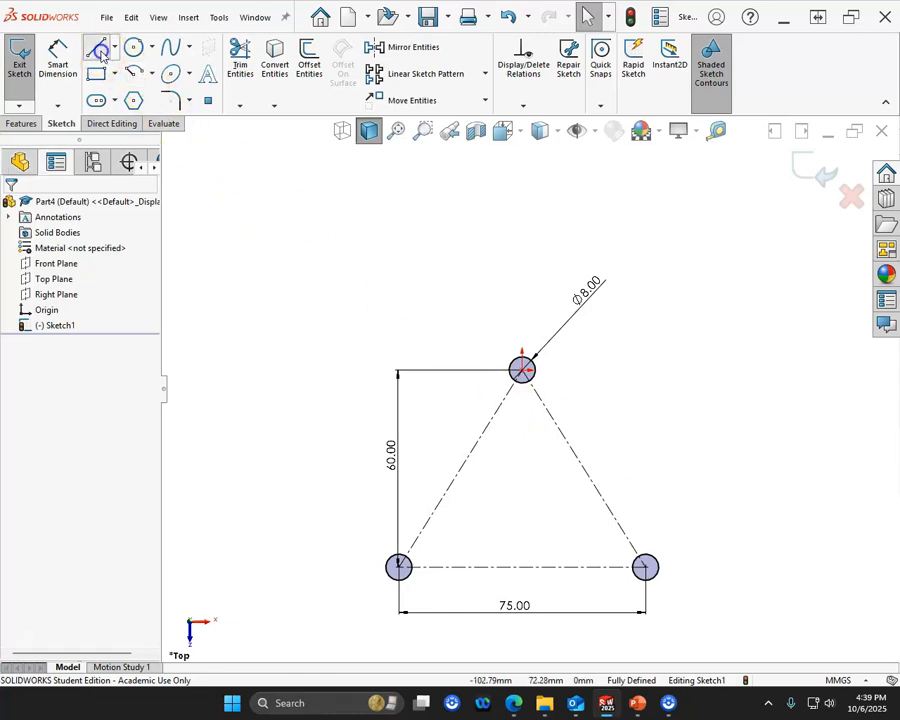
left_click(370, 534)
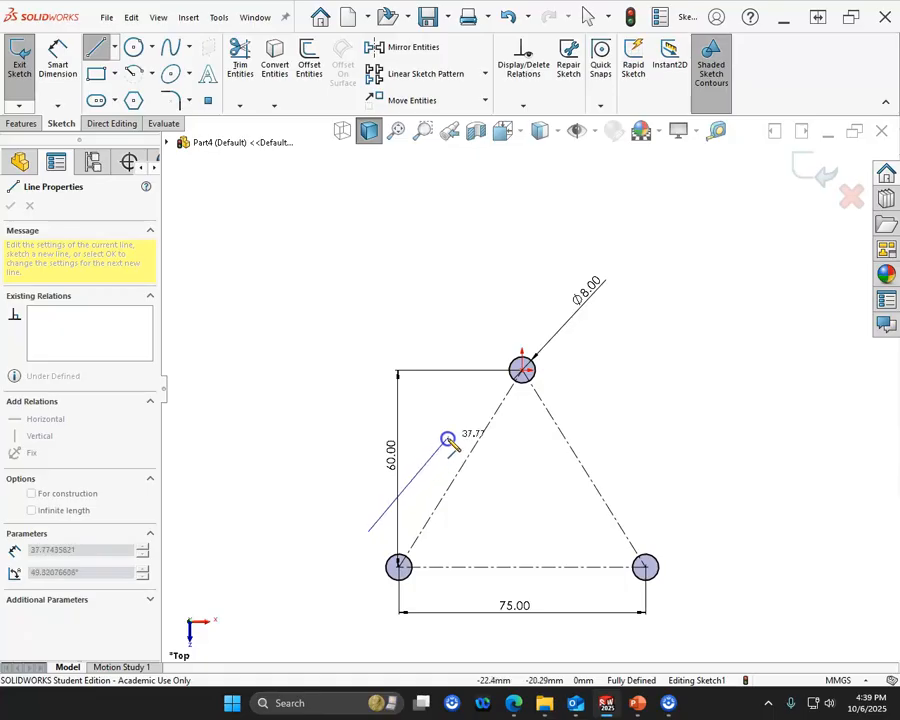
left_click(475, 350)
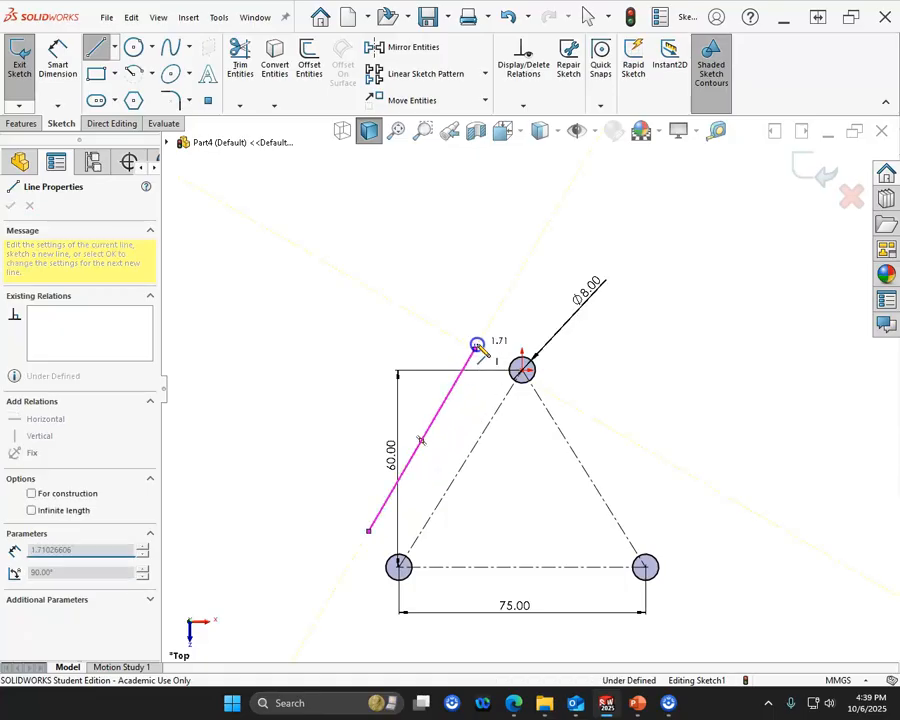
left_click(575, 351)
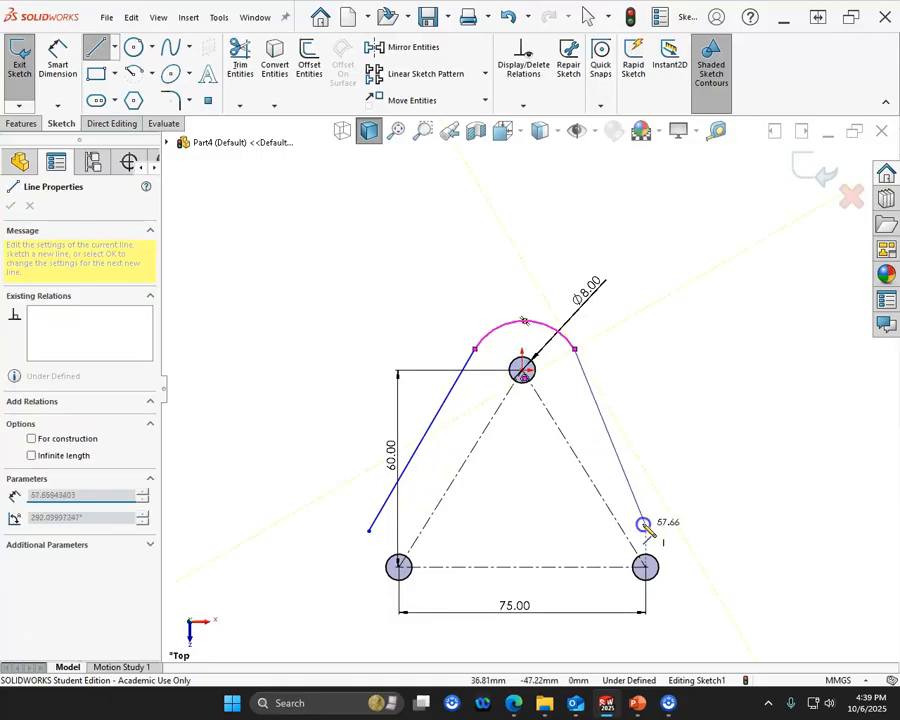
left_click(688, 547)
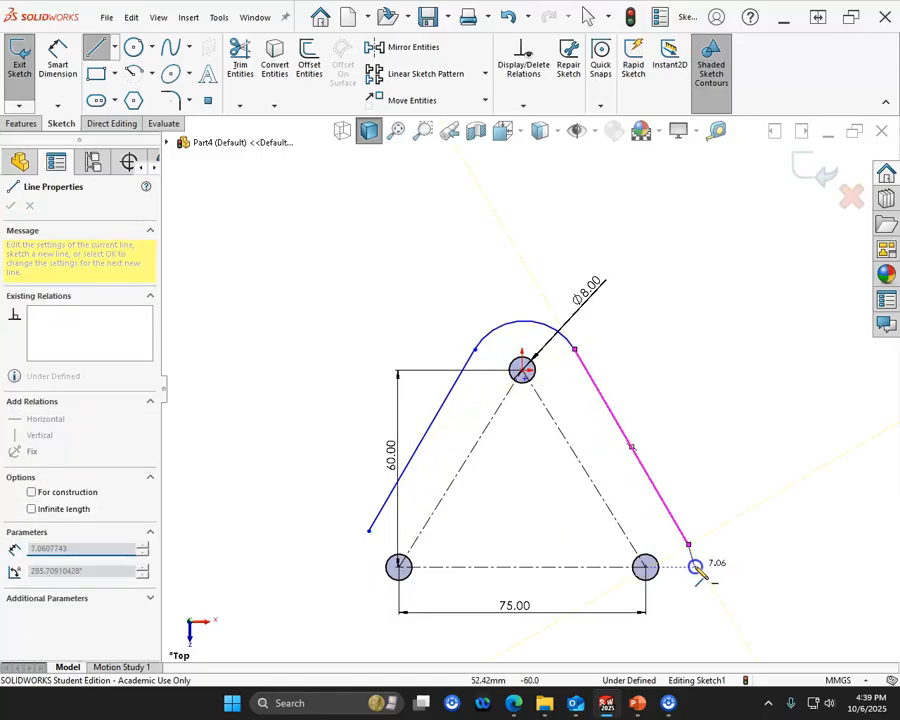
left_click(645, 607)
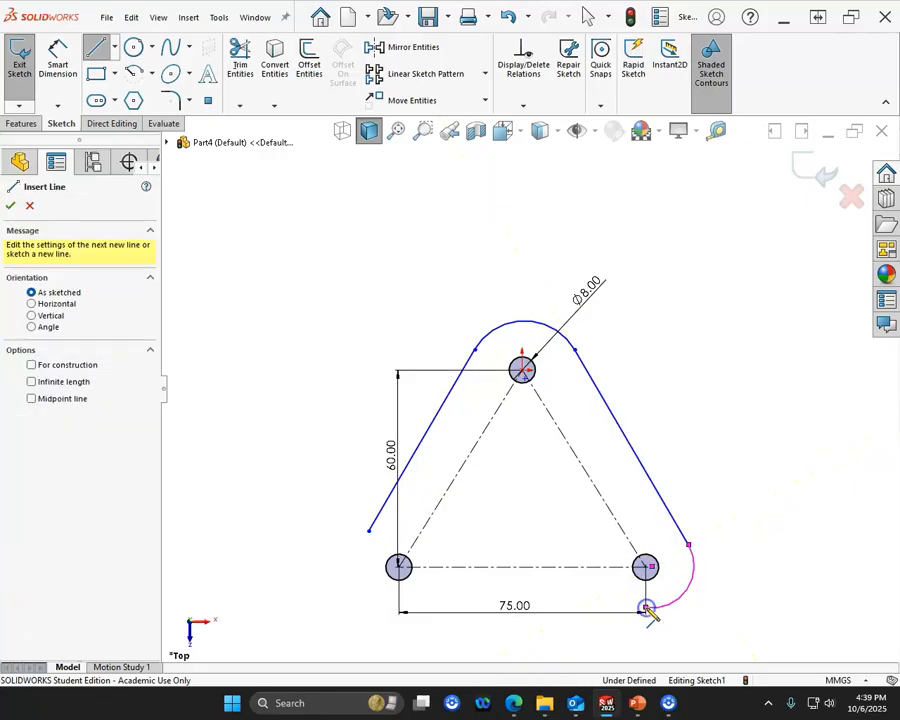
left_click(497, 612)
left_click_drag(500, 612, 408, 609)
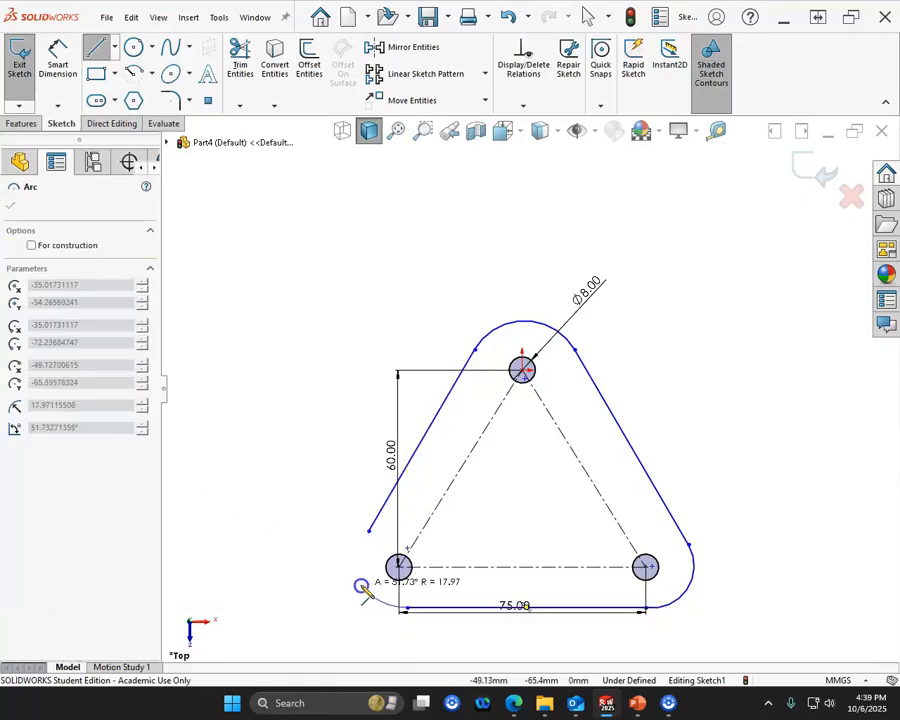
left_click(369, 530)
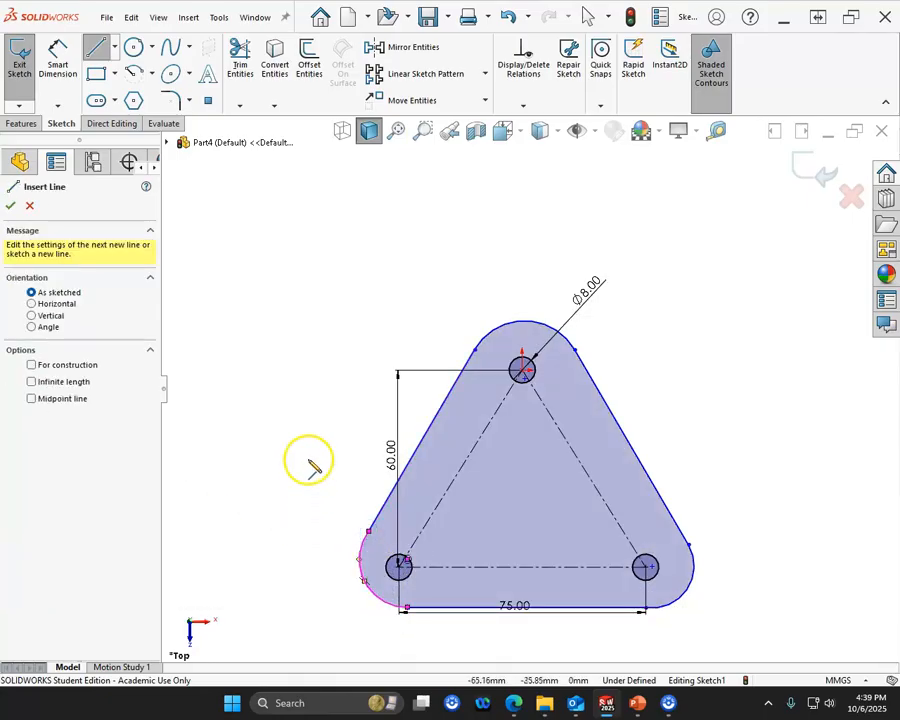
left_click(151, 73)
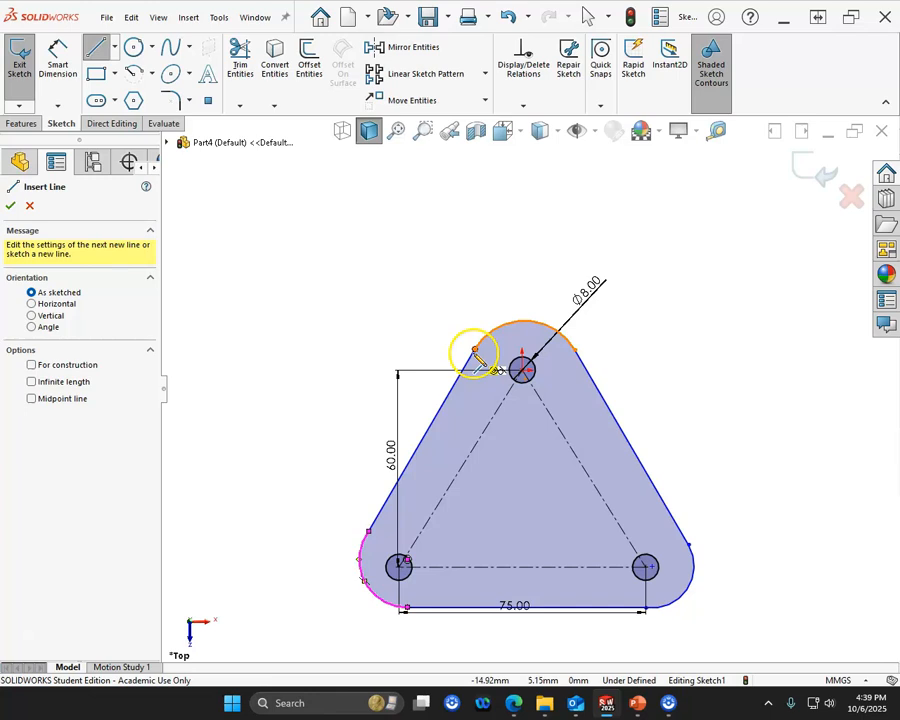
key("Escape")
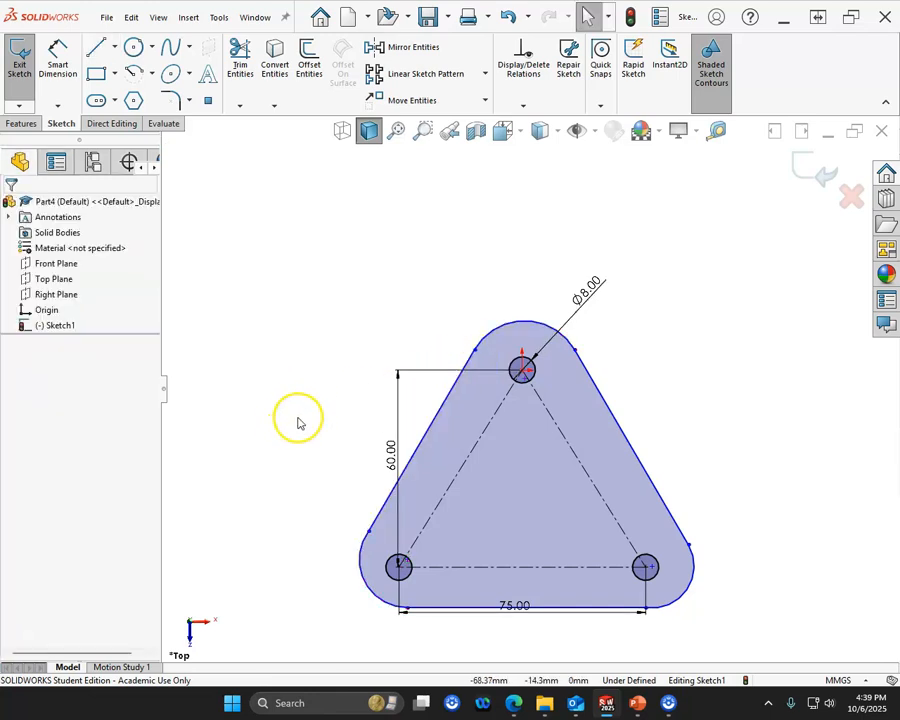
scroll(470, 583, "down", 4)
scroll(366, 570, "down", 3)
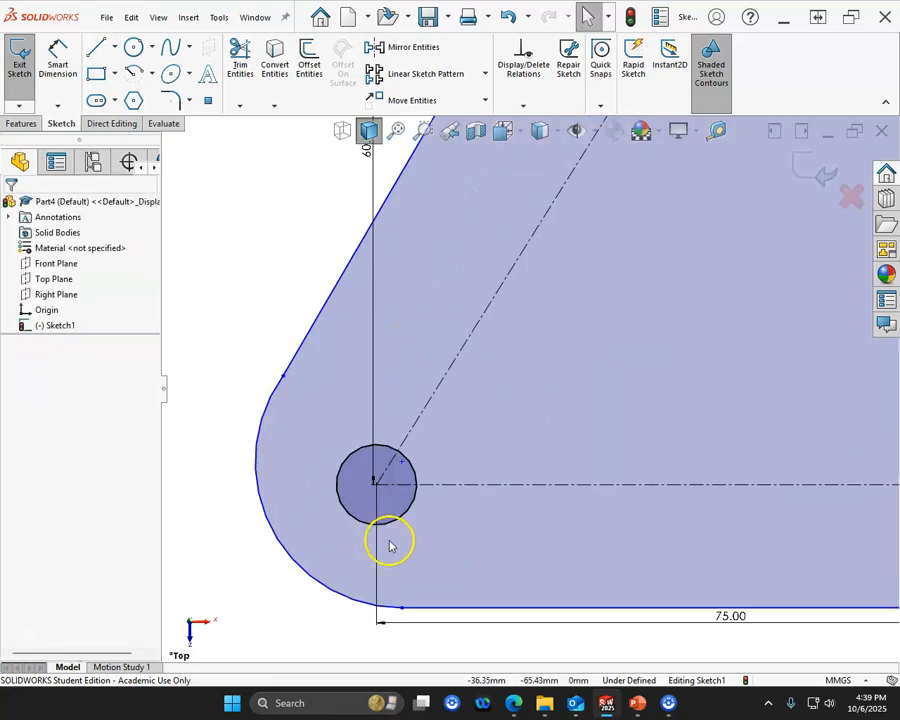
left_click(284, 558)
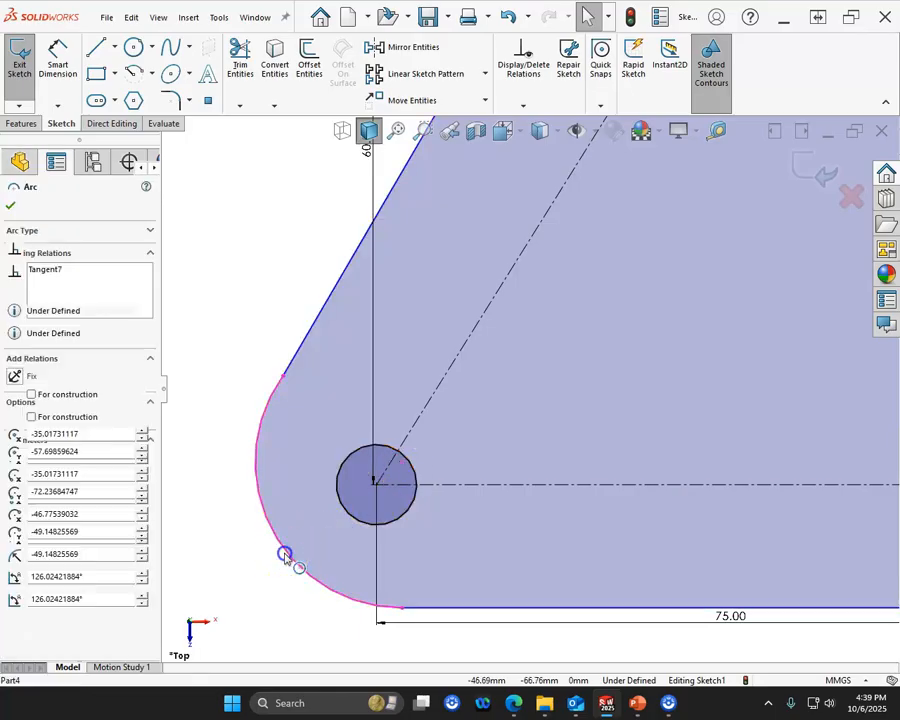
scroll(546, 403, "up", 5)
scroll(599, 230, "down", 2)
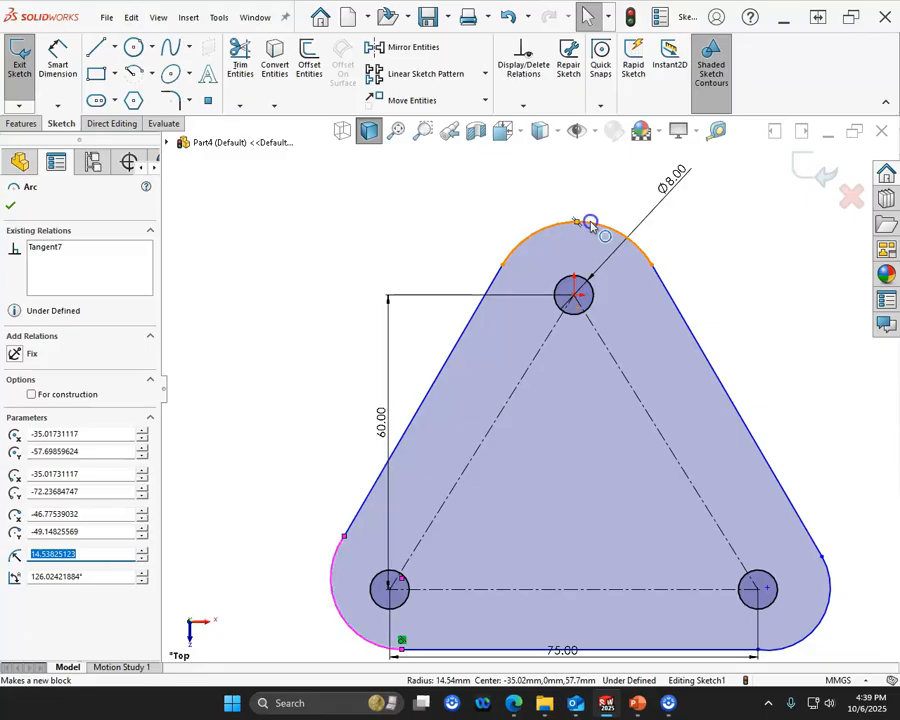
left_click(591, 224, "ctrl")
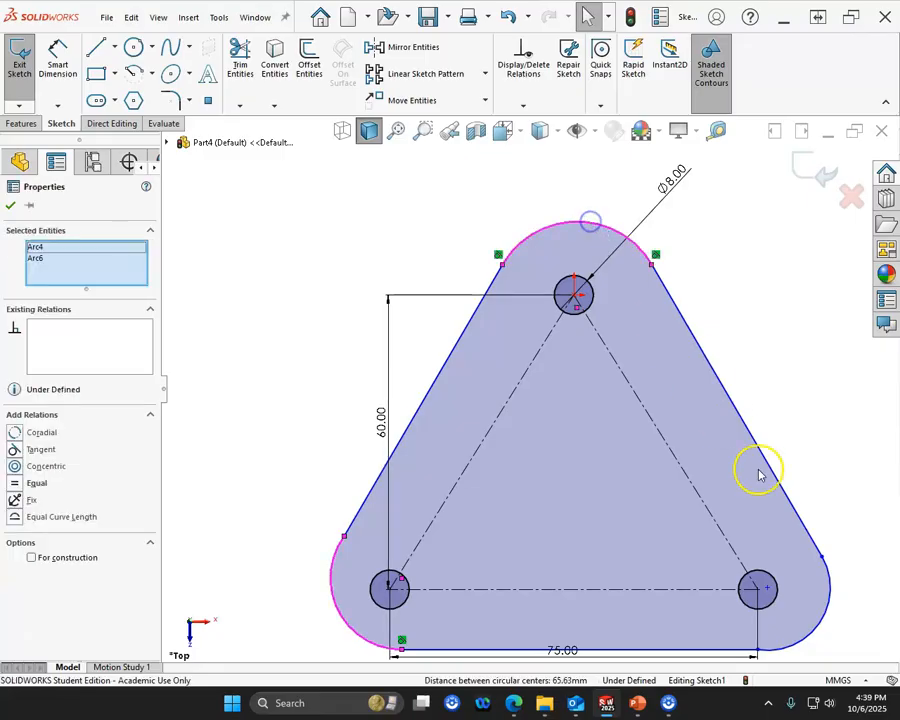
left_click(828, 616, "ctrl")
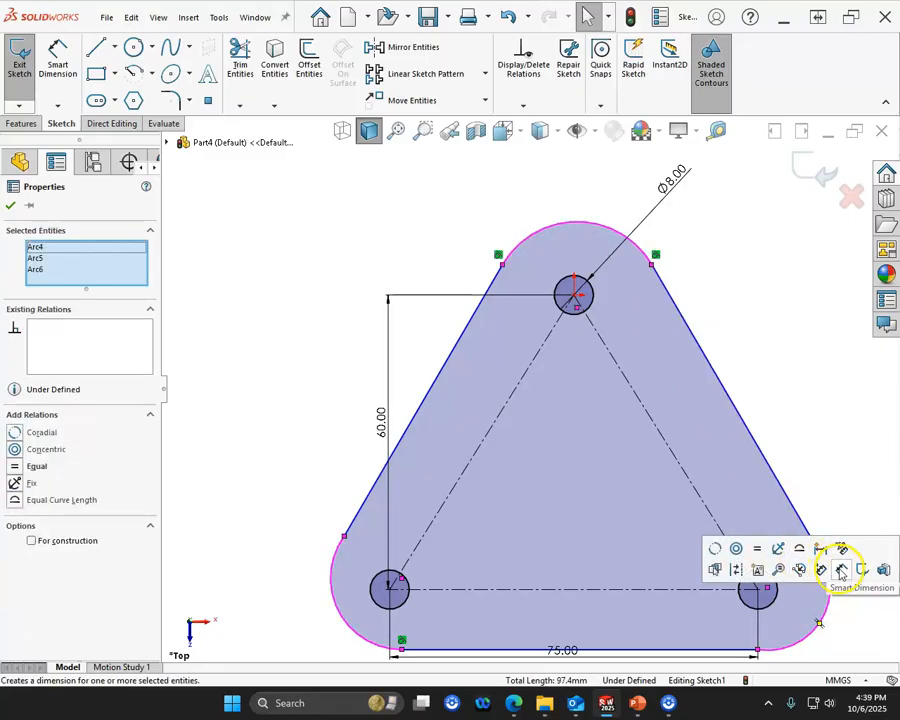
left_click(840, 570)
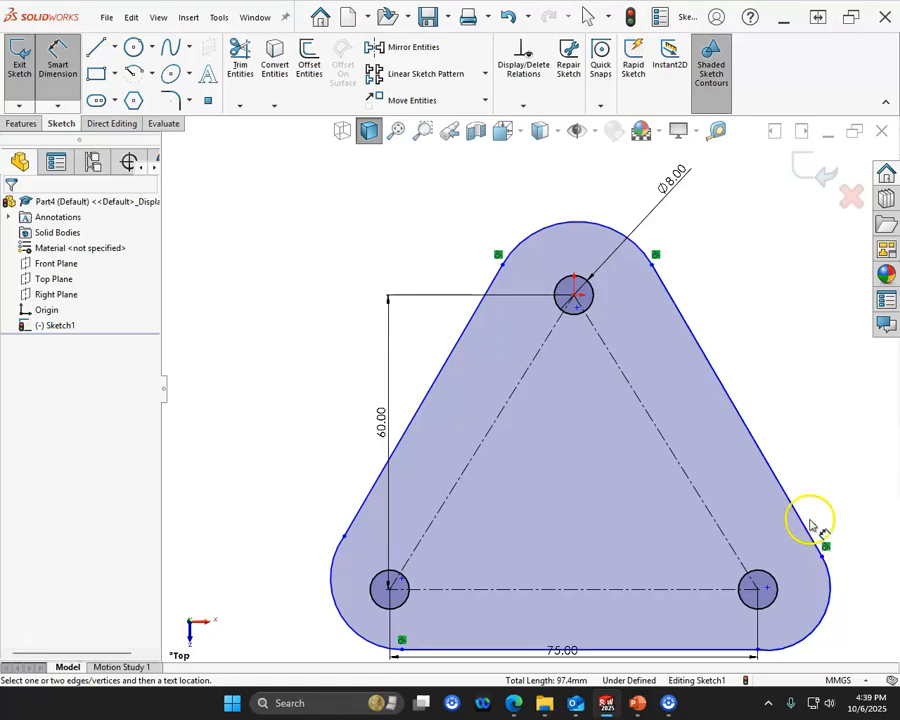
key("Escape")
- Apply an equal relation to the outline's three corner arcs
left_click(575, 238)
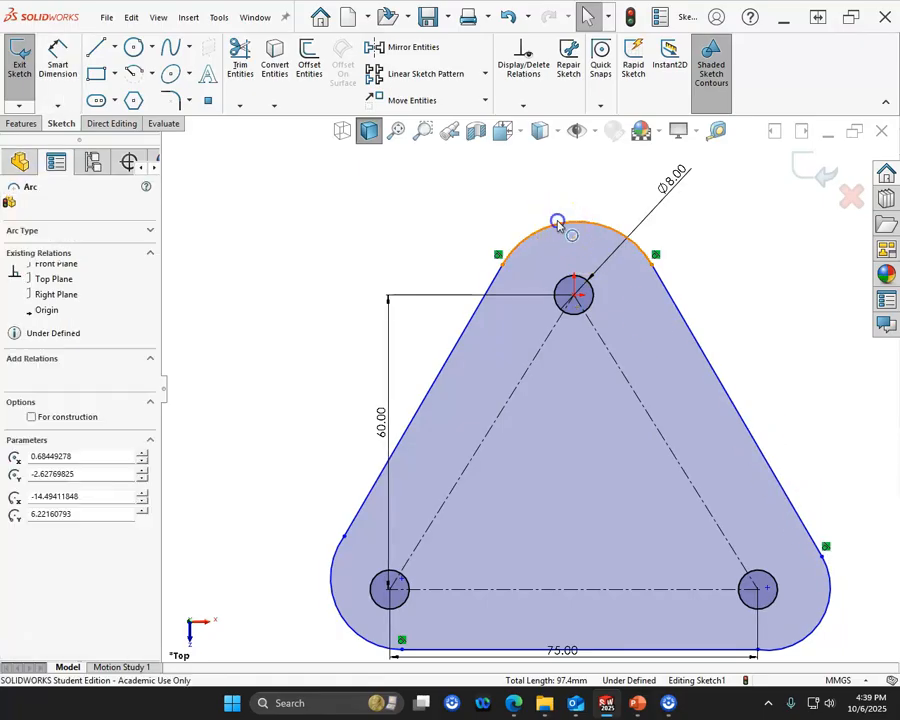
left_click(331, 591, "ctrl")
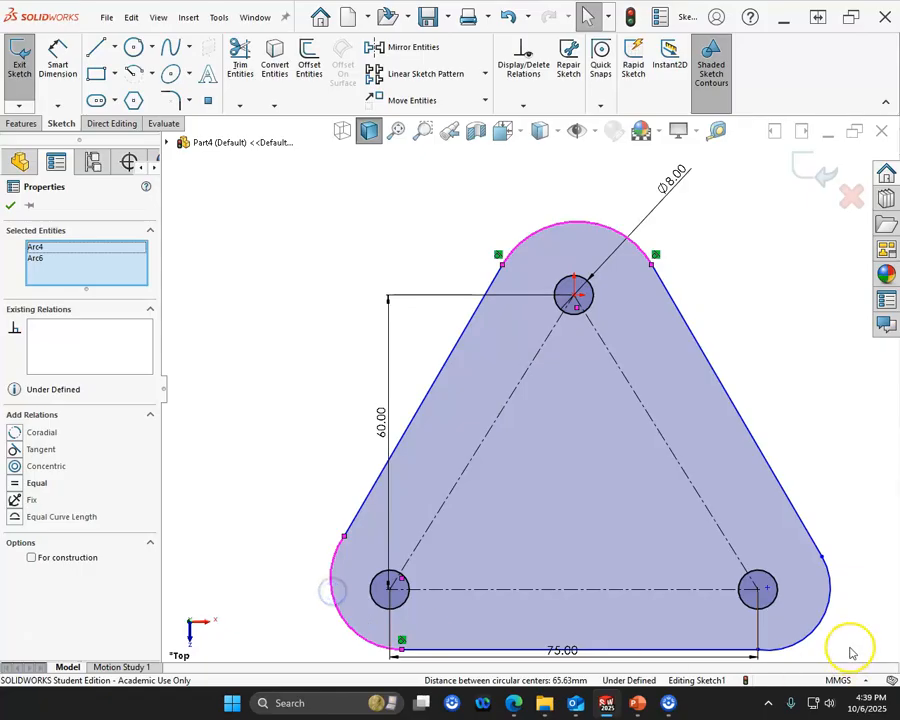
left_click(820, 623, "ctrl")
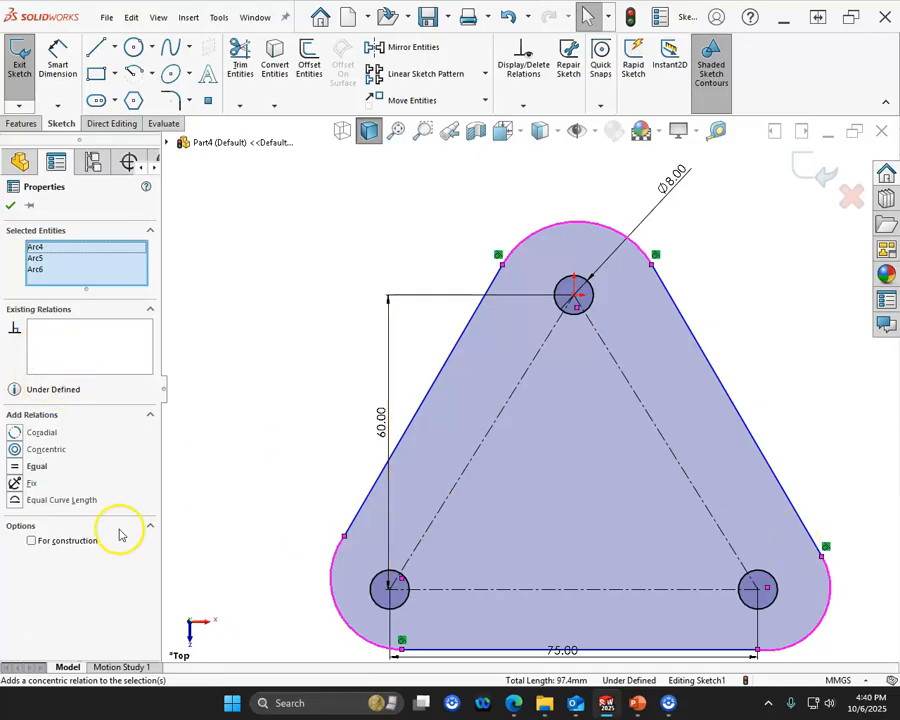
left_click(33, 467)
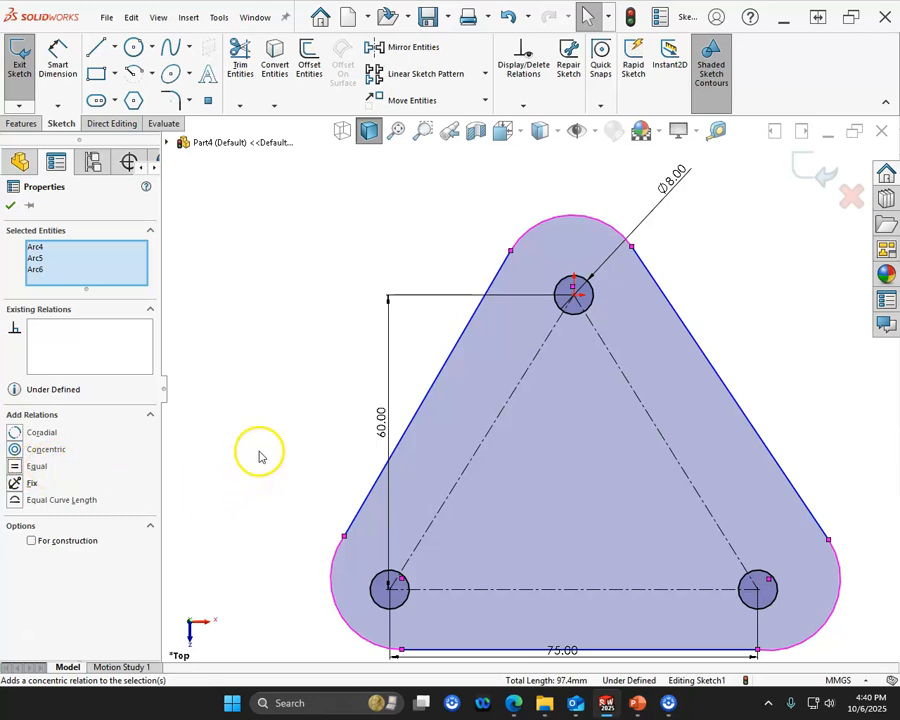
- Dimension the upper corner arc's radius as 15 mm
left_click(56, 55)
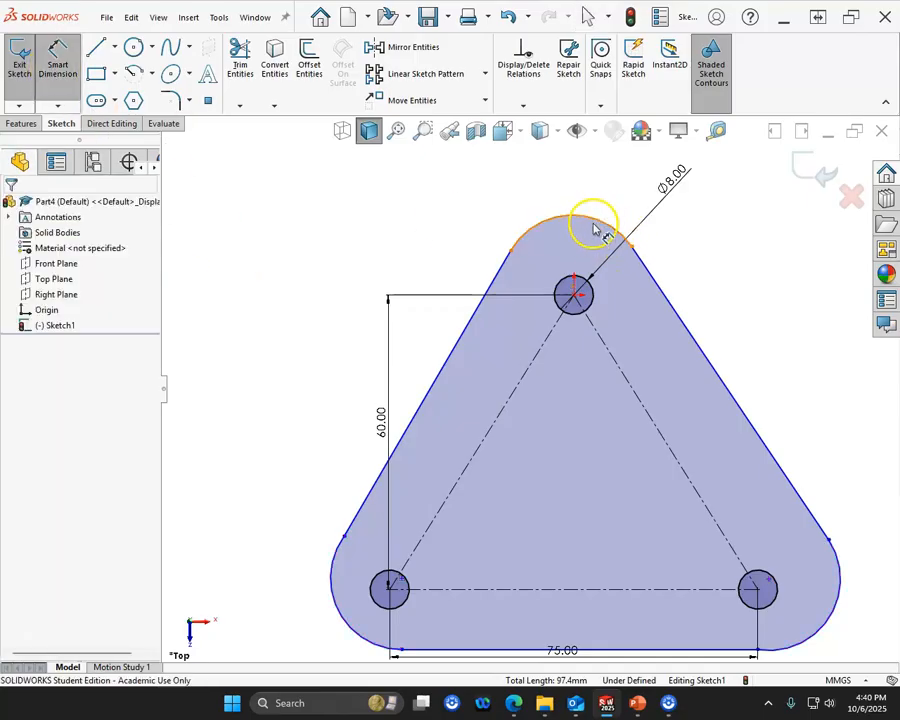
left_click(596, 228)
left_click(656, 206)
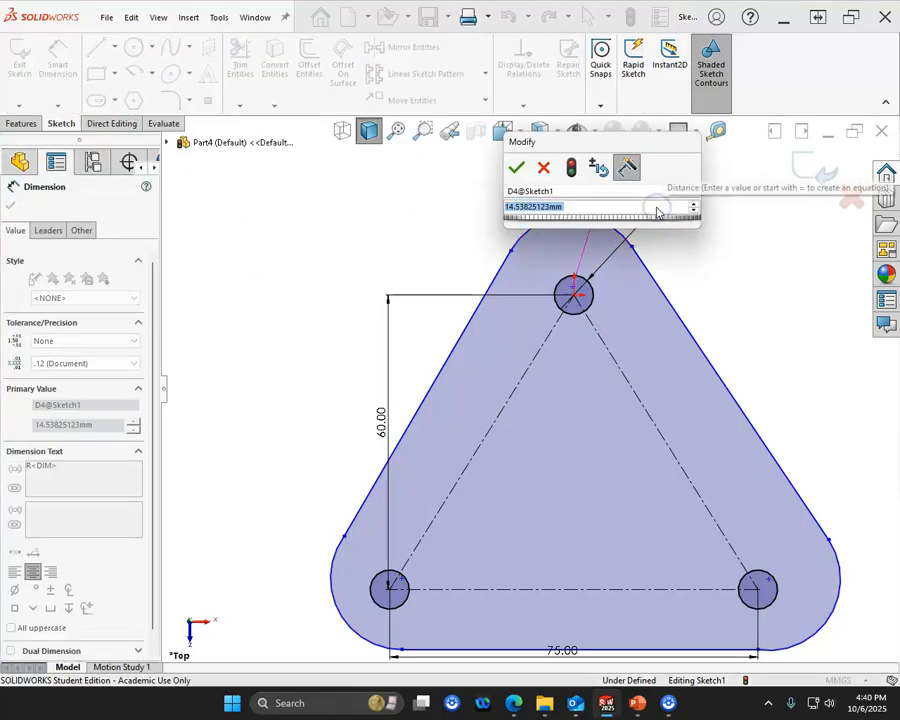
type("15")
key("Return")
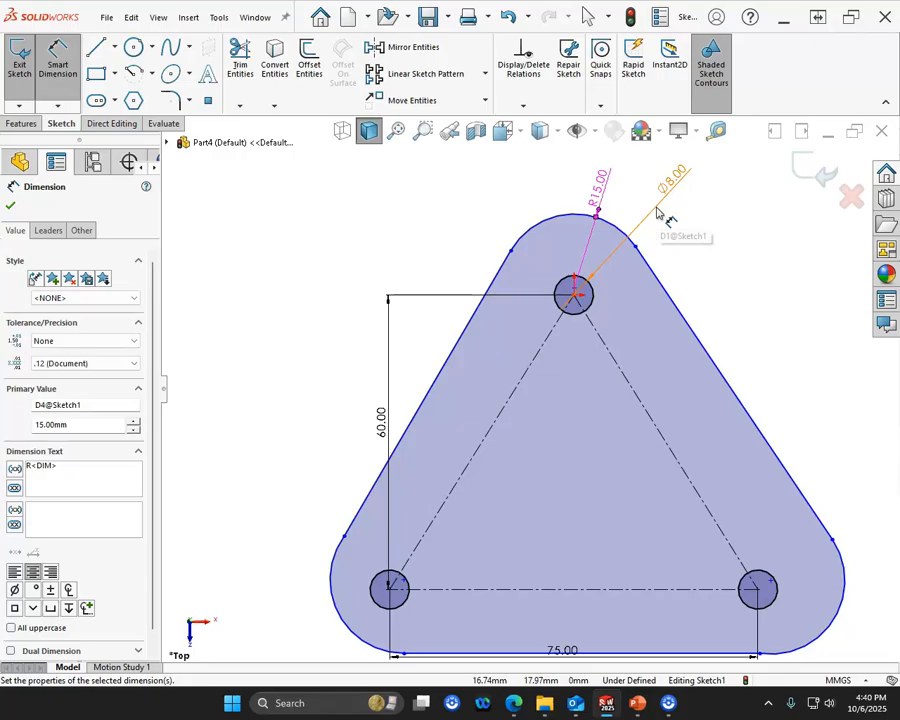
key("Escape")
- Move the 75 mm dimension clear of the outline, below its base line
scroll(600, 430, "up", 3)
scroll(652, 562, "down", 5)
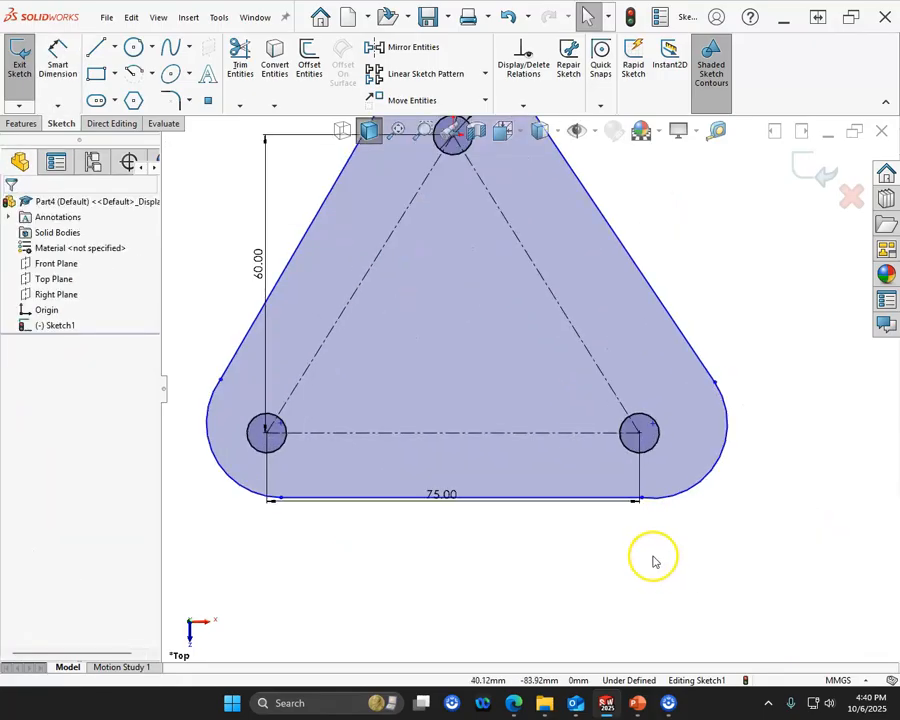
left_click_drag(440, 498, 464, 540)
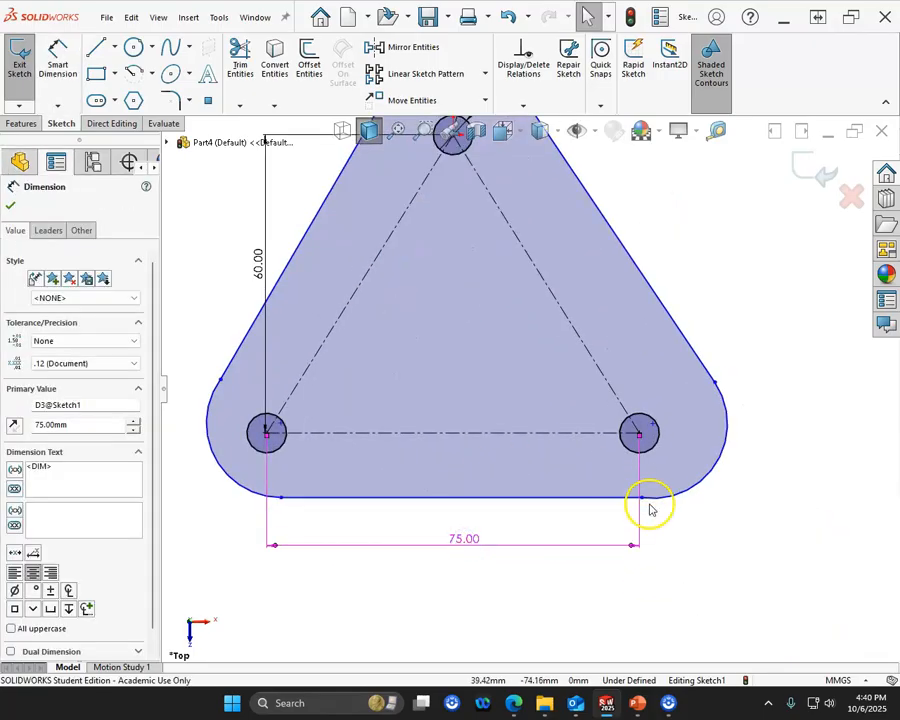
- Pull the outline's arc endpoints at its corners to check which line-to-arc joints lack a tangent relation
left_click_drag(645, 505, 600, 480)
left_click_drag(220, 382, 216, 415)
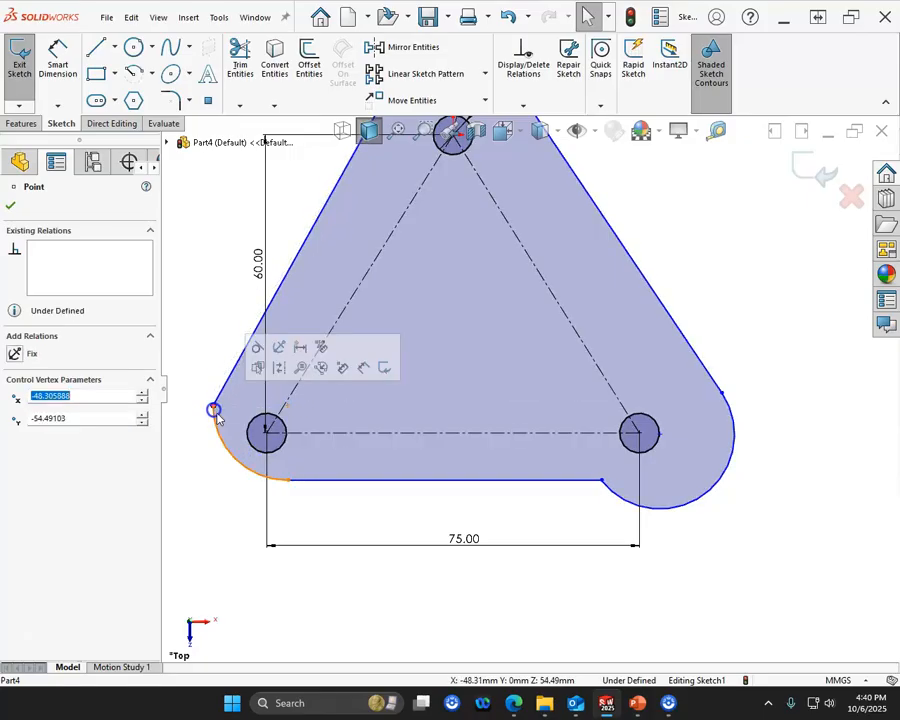
scroll(474, 361, "up", 3)
scroll(510, 193, "down", 3)
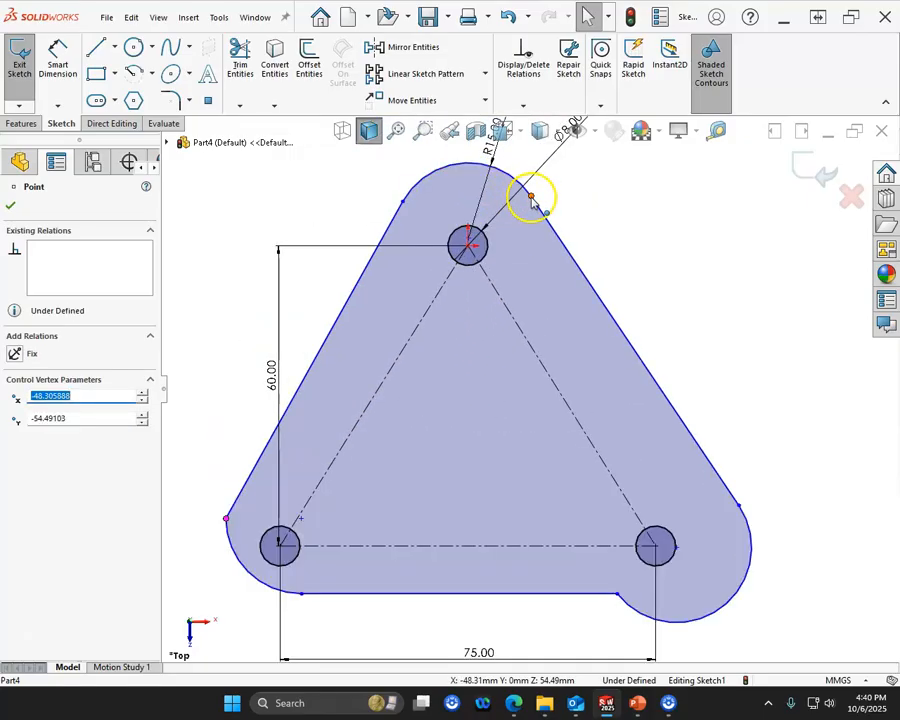
left_click_drag(395, 203, 413, 218)
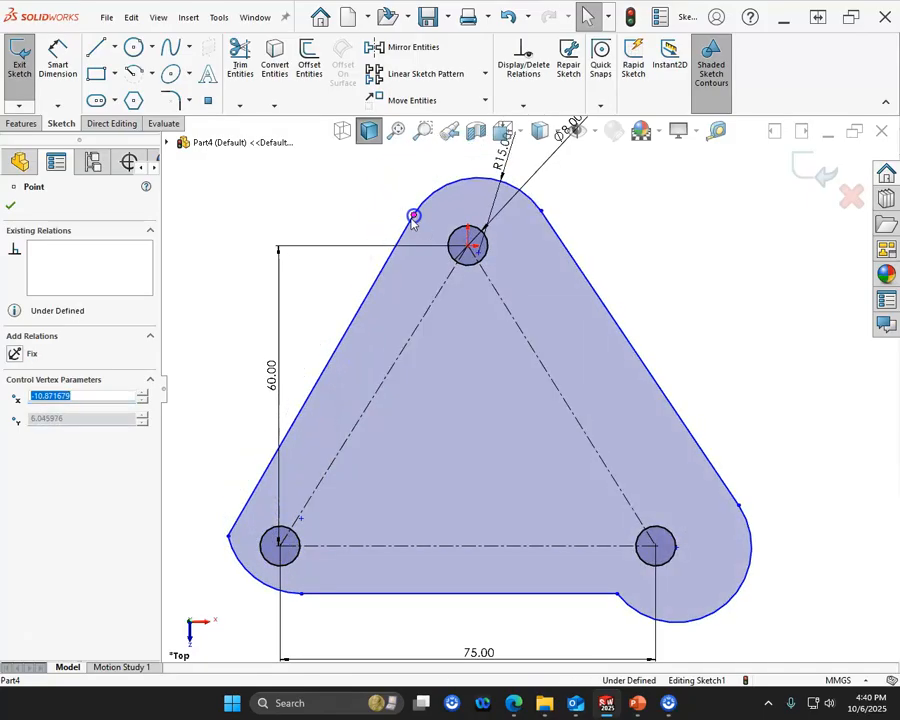
- Add tangent relations between the lower-left arc and the left slanted line, and between the lower-right arc and the base line
left_click(238, 528)
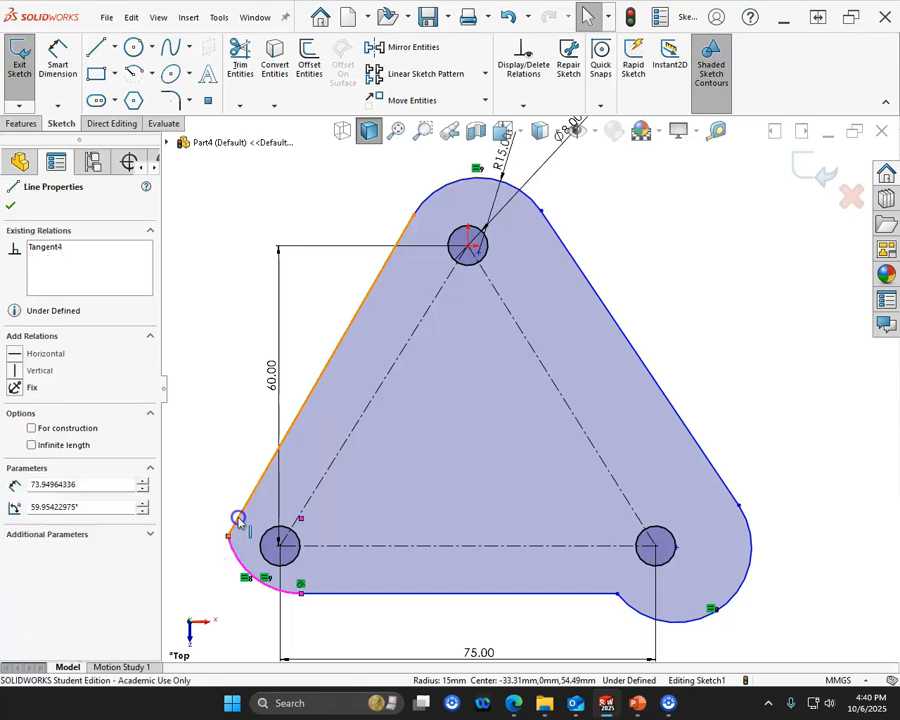
left_click(234, 548, "ctrl")
left_click(285, 455)
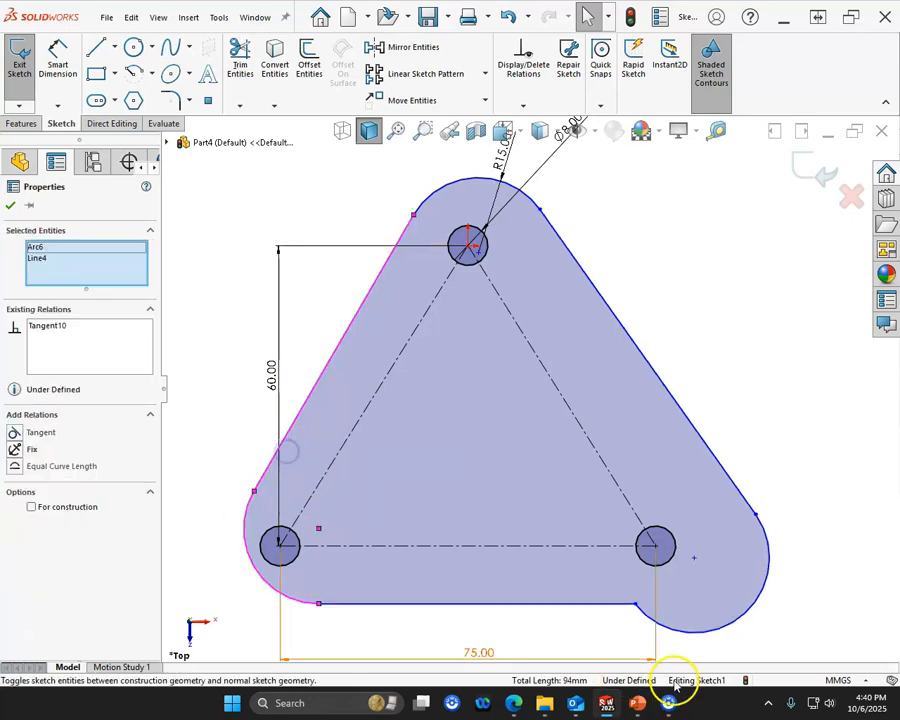
left_click(665, 631)
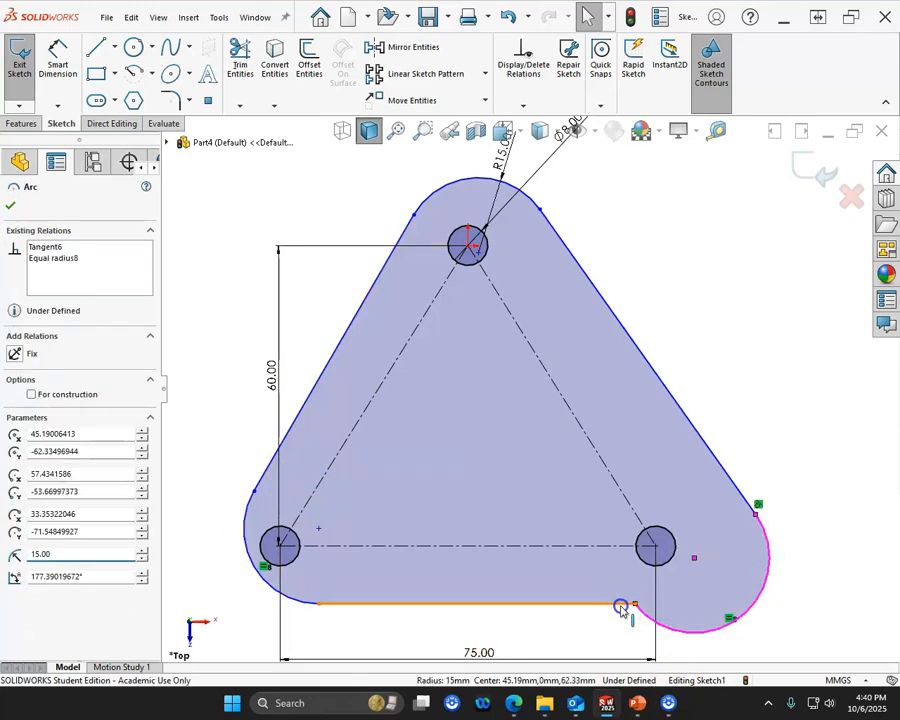
left_click(623, 603, "ctrl")
left_click(664, 561)
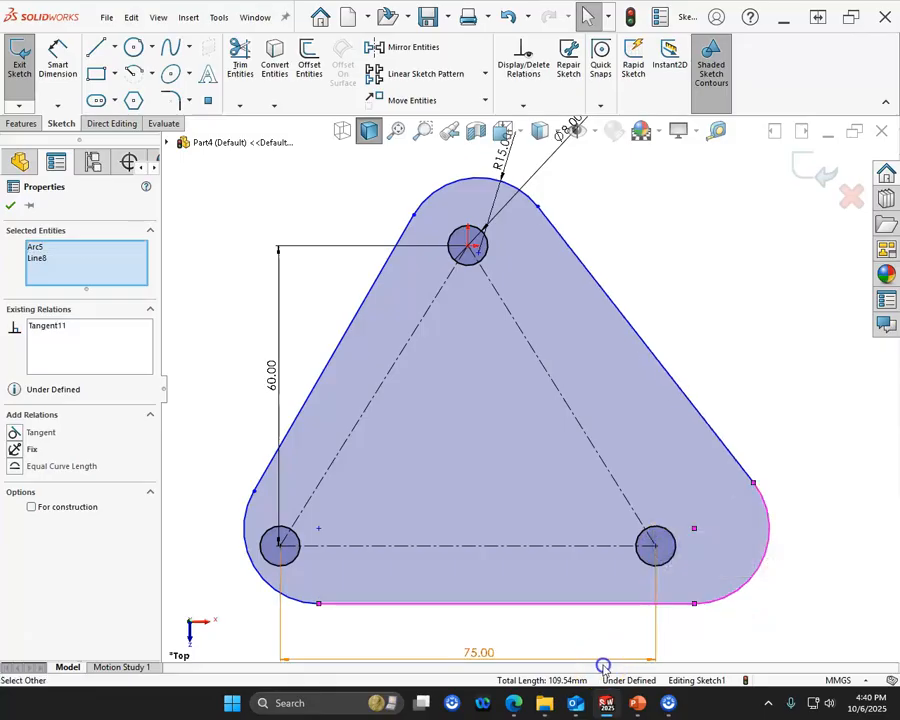
- Pull the lower-right corner arc's centre point to check how the outline still moves relative to the holes
left_click(688, 541)
mouse_move(688, 541)
left_mouse_down()
mouse_move(683, 566)
mouse_move(693, 556)
mouse_move(703, 562)
mouse_move(678, 543)
mouse_move(676, 568)
mouse_move(689, 546)
mouse_move(681, 529)
left_mouse_up()
left_click(768, 623)
left_click(614, 501)
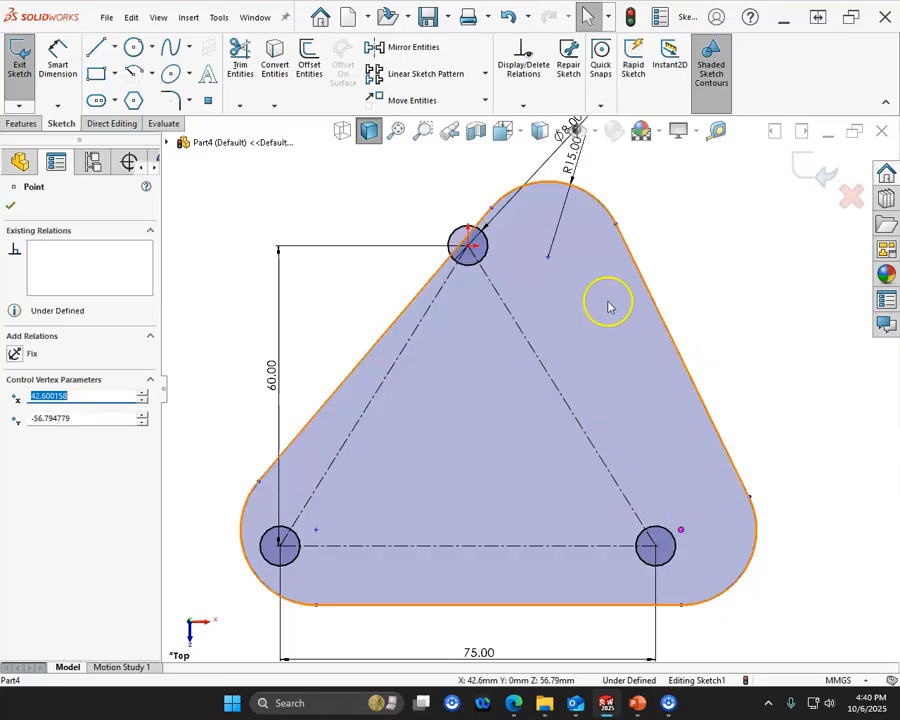
left_click(724, 380)
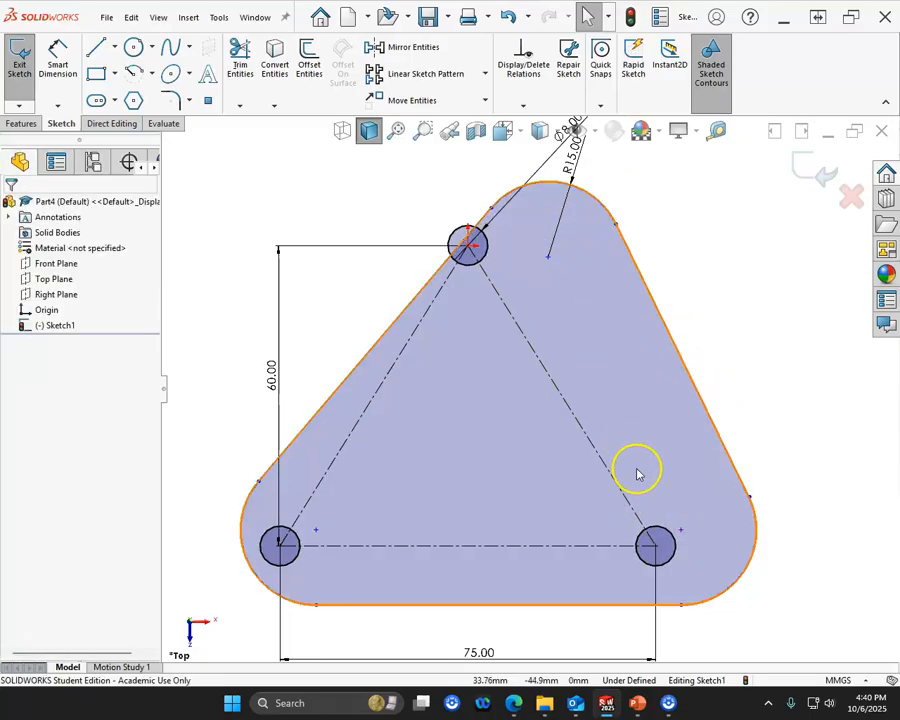
left_click(680, 531)
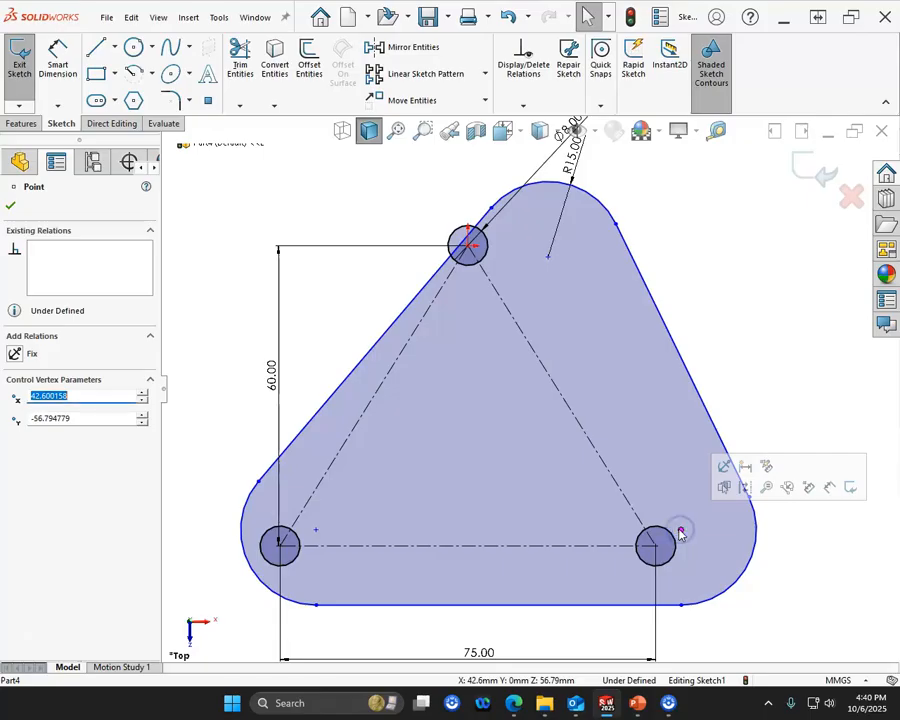
left_click(531, 451)
- Make the upper corner arc's centre coincident with the upper hole's centre
left_click(549, 257)
left_click(467, 244)
left_click(470, 250, "ctrl")
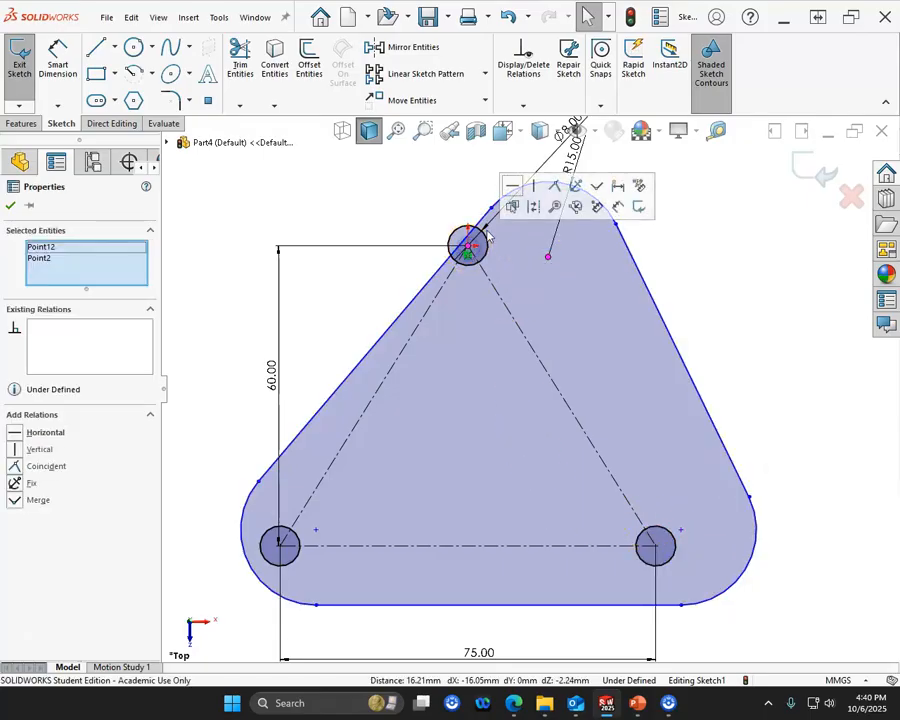
left_click(562, 184)
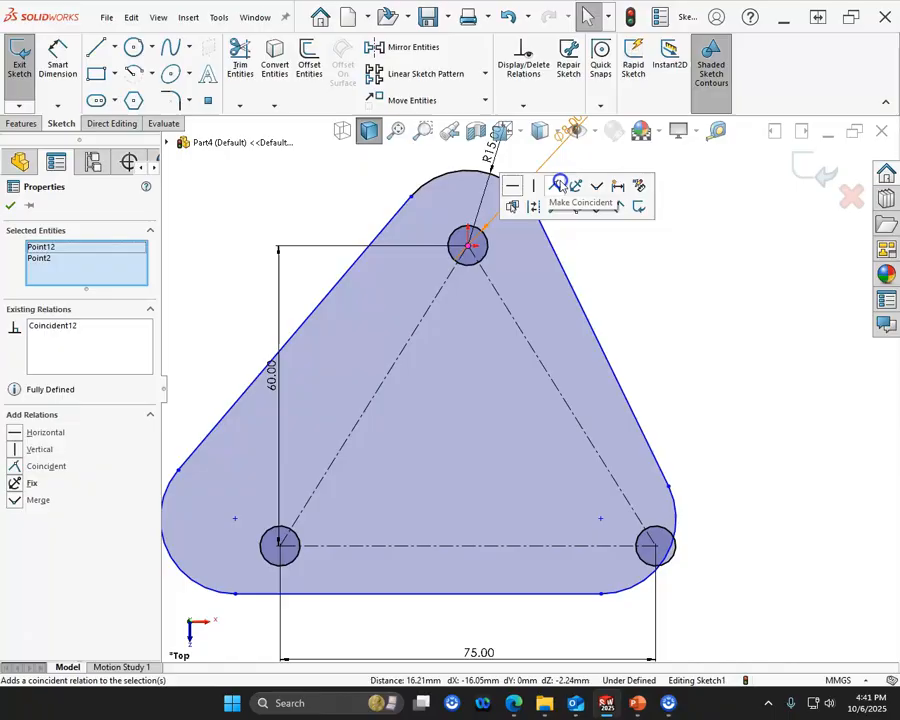
- Make the lower-left and lower-right corner arcs' centres coincident with the centres of their respective holes
left_click(236, 522)
left_click(279, 545, "ctrl")
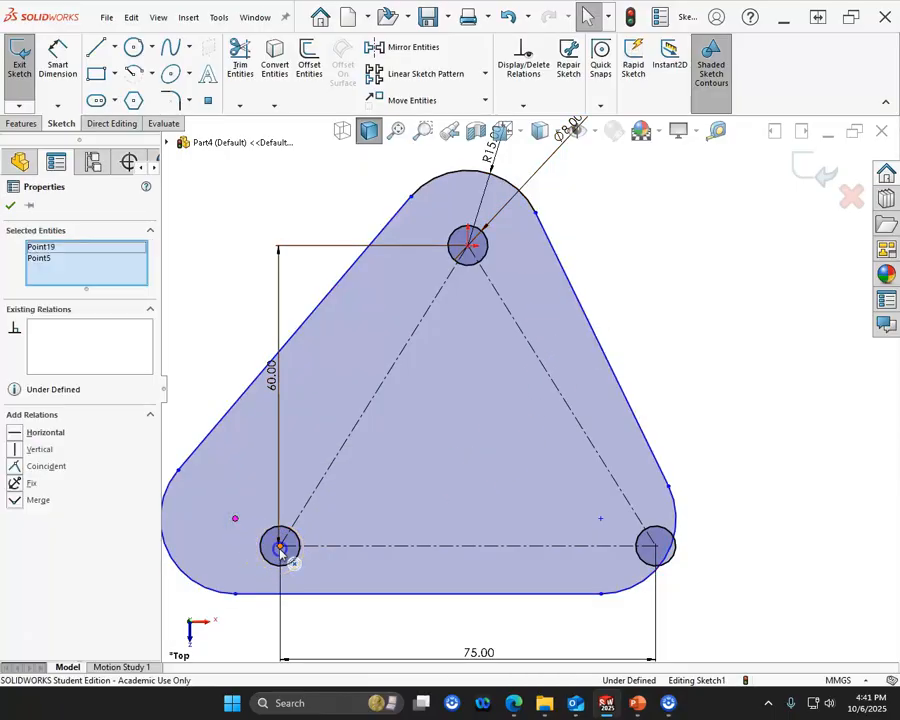
left_click(366, 490)
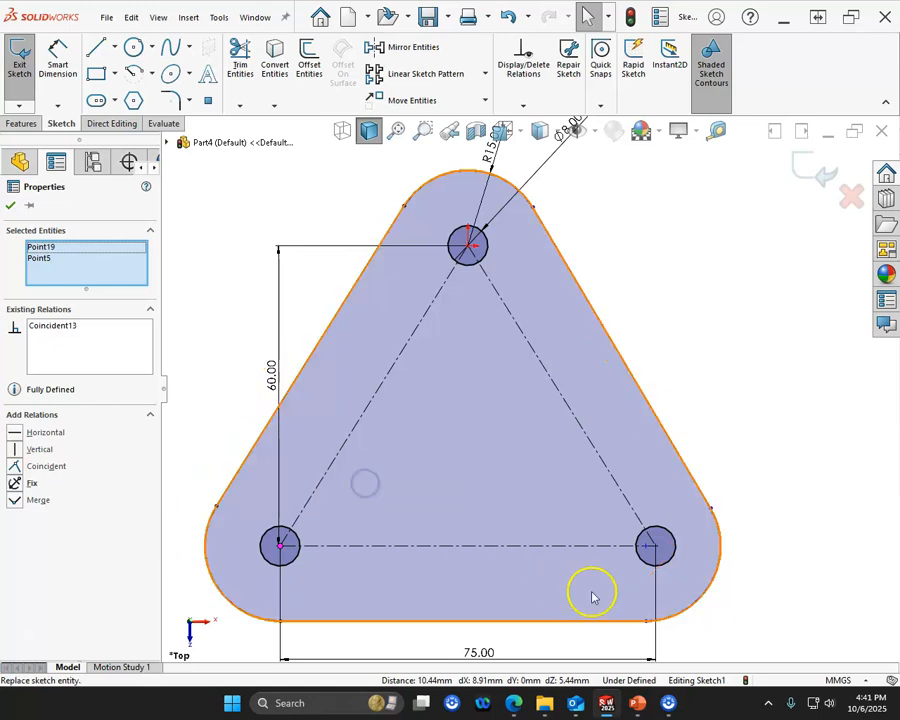
left_click(651, 545)
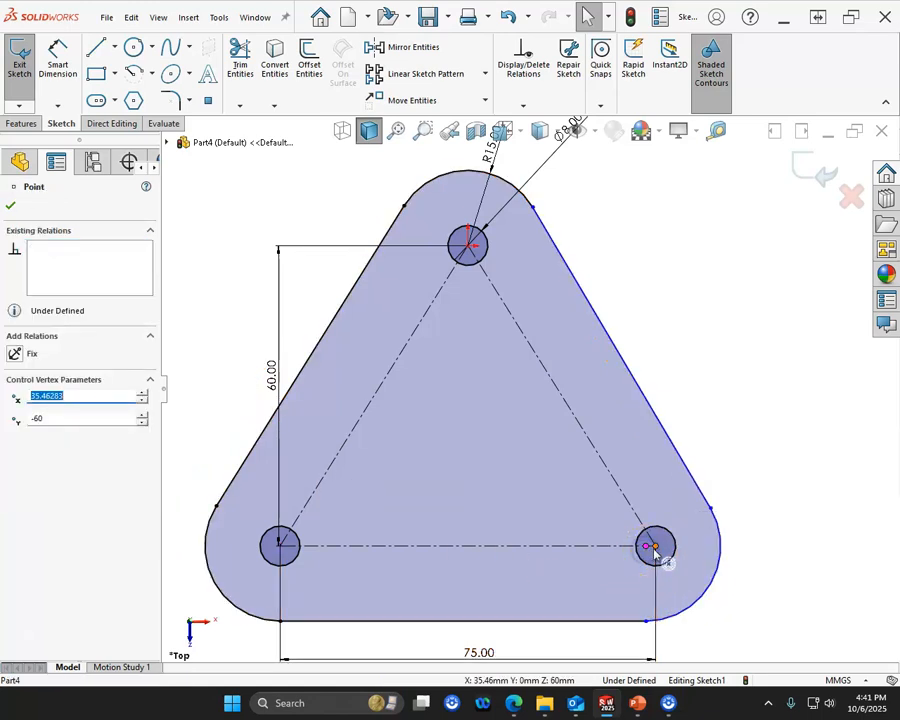
left_click(651, 545, "ctrl")
left_click(741, 486)
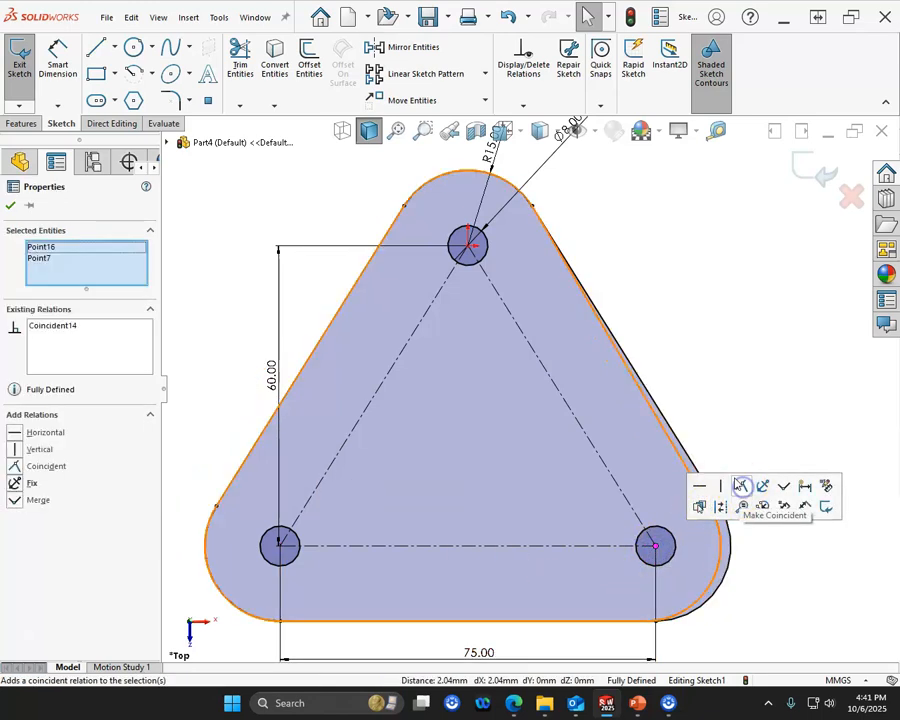
left_click(719, 287)
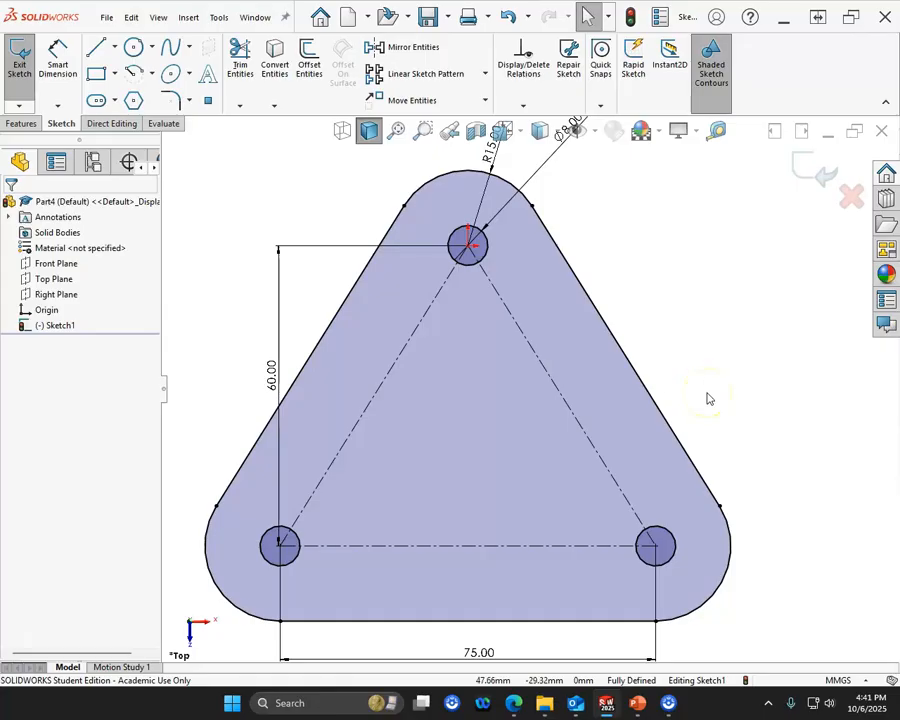
- Extrude the three-hole plate sketch as a boss with a Blind depth of 10 mm
key("z")
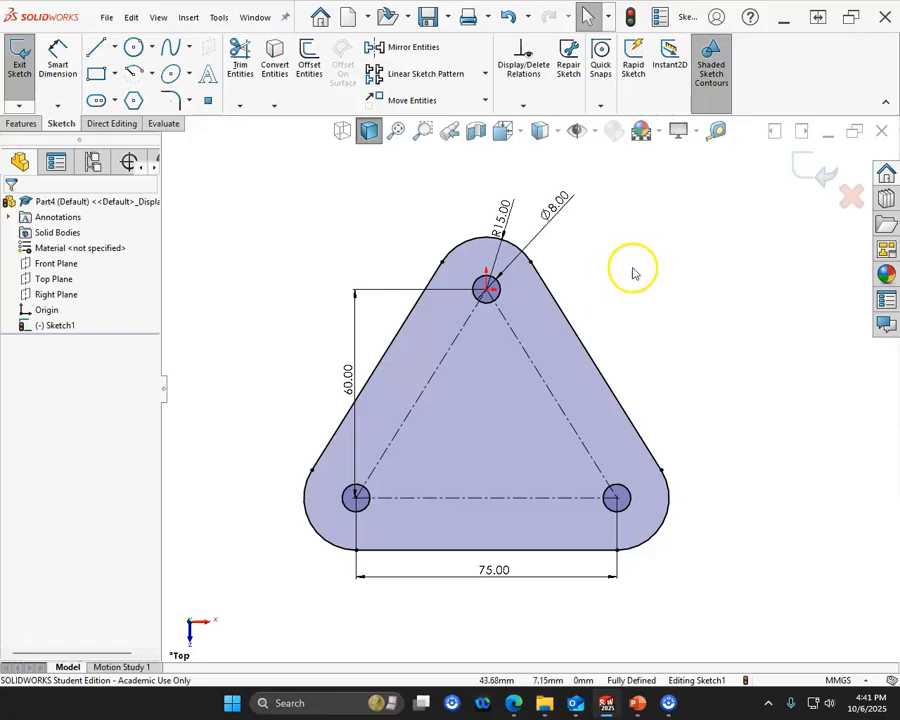
left_click(22, 123)
left_click(26, 72)
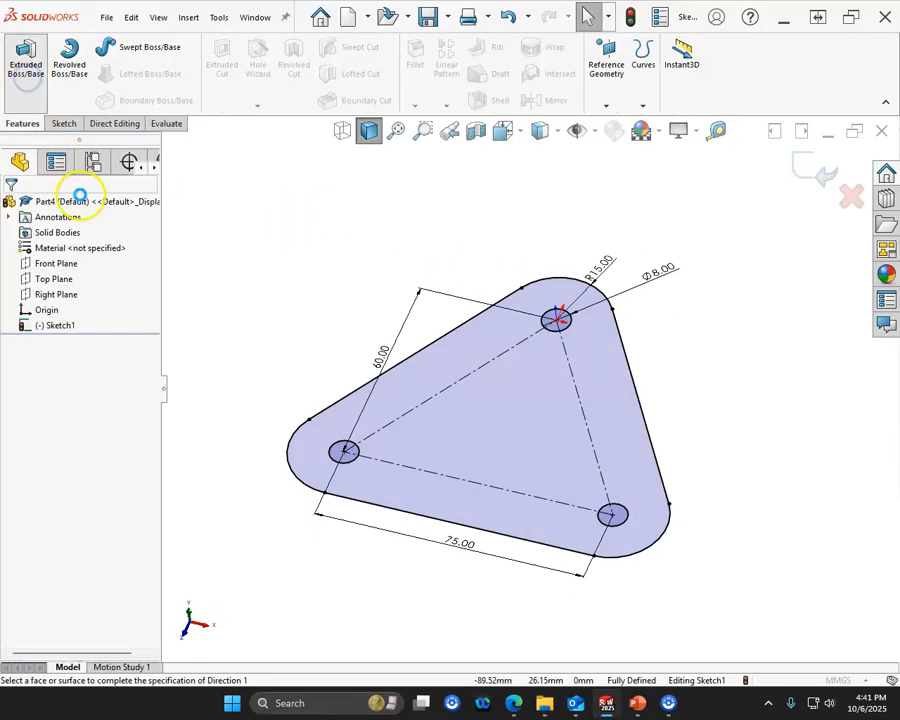
left_click(86, 291)
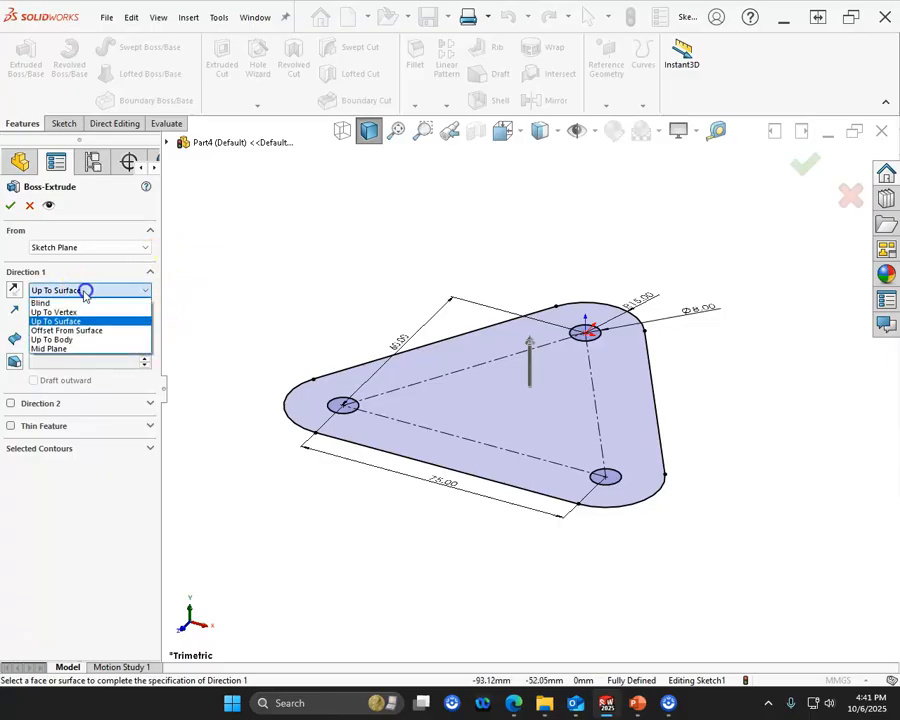
left_click(77, 302)
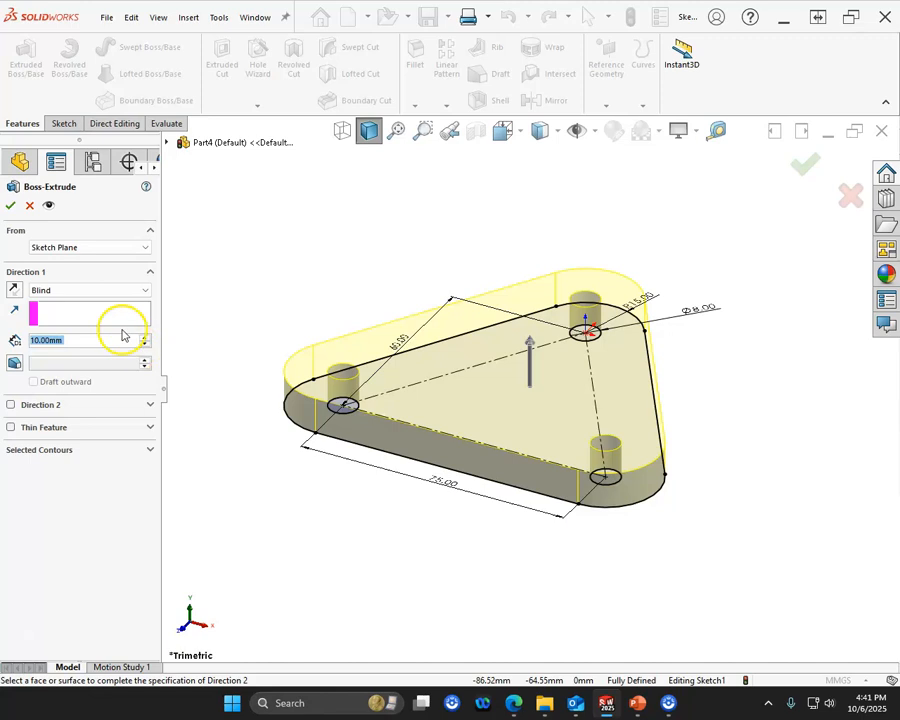
left_click(11, 207)
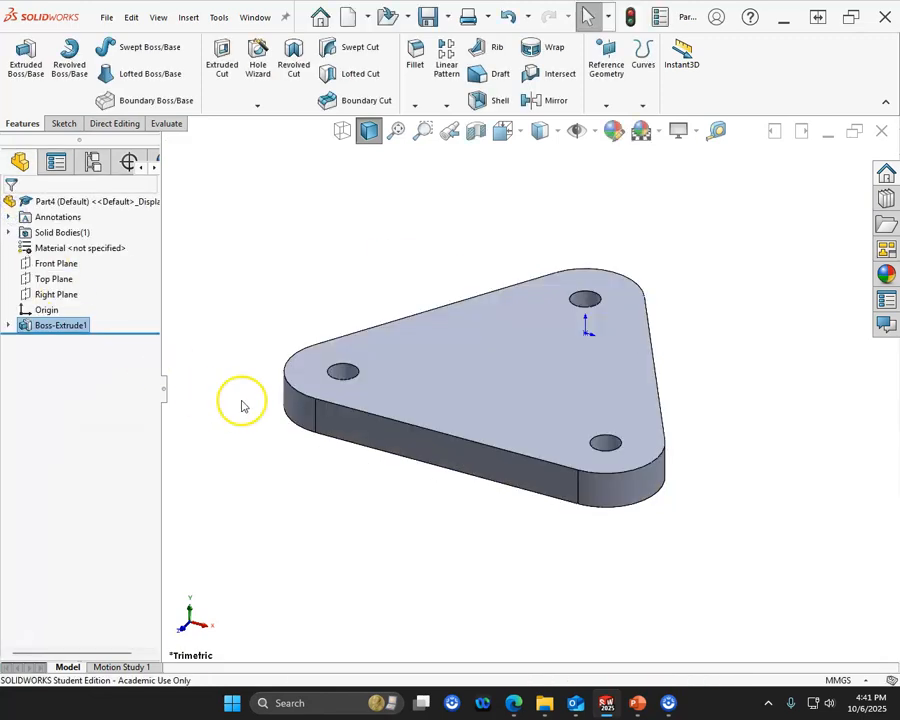
- On the plate's long front face, sketch two concentric circles above the origin, with radii of about 17 mm and 7.4 mm
left_click(437, 461)
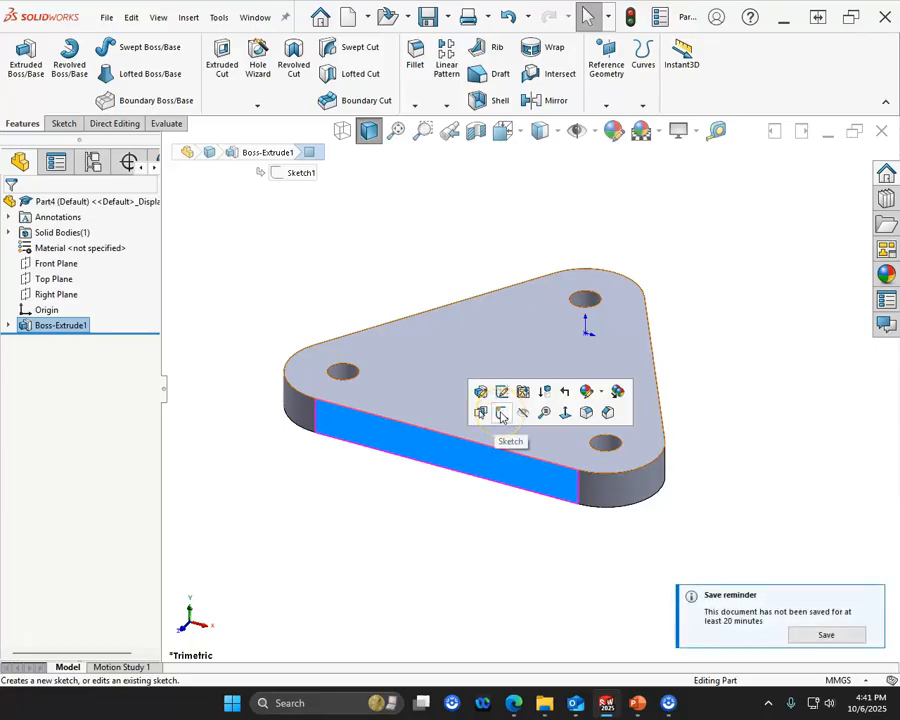
left_click(502, 414)
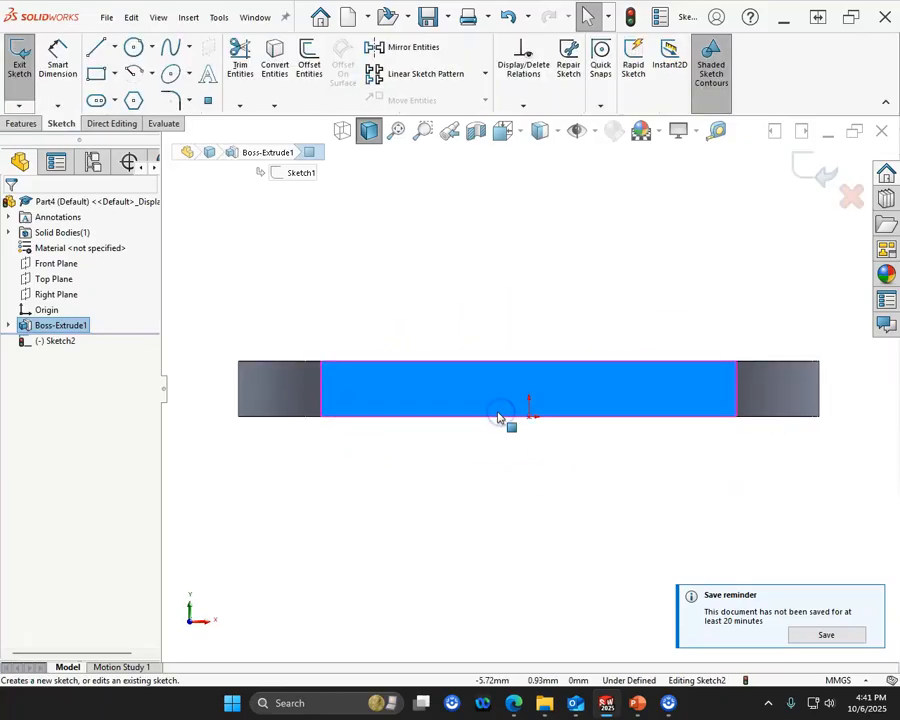
left_click(133, 50)
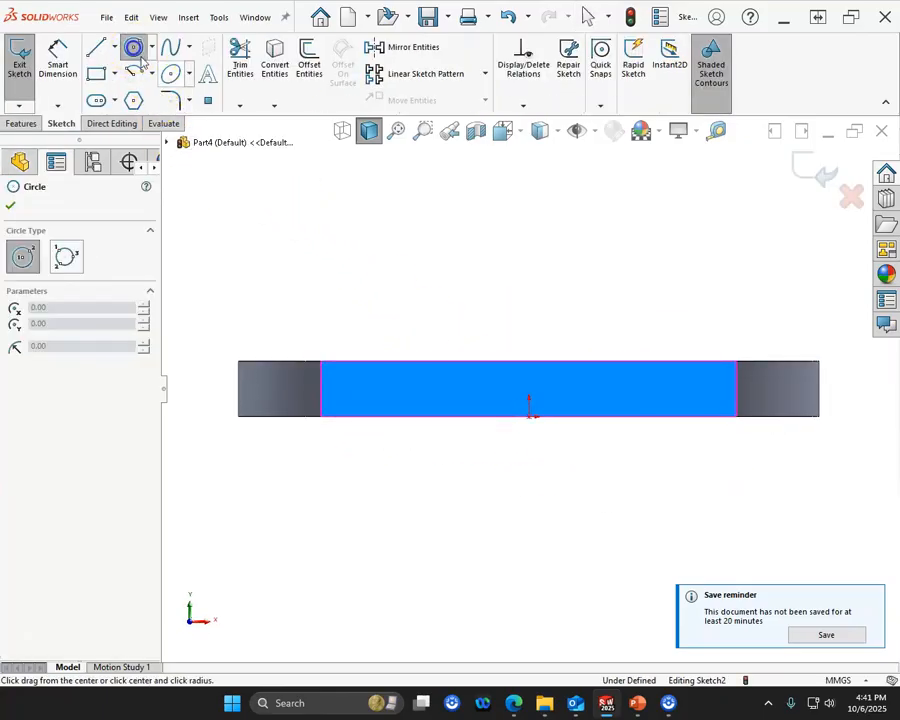
left_click(529, 268)
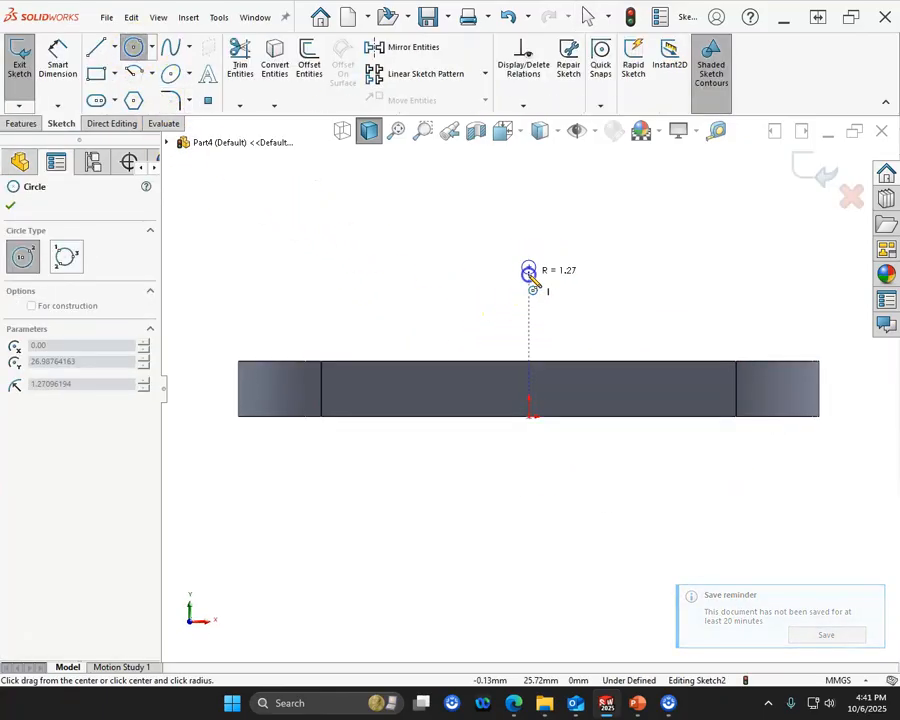
left_click(528, 361)
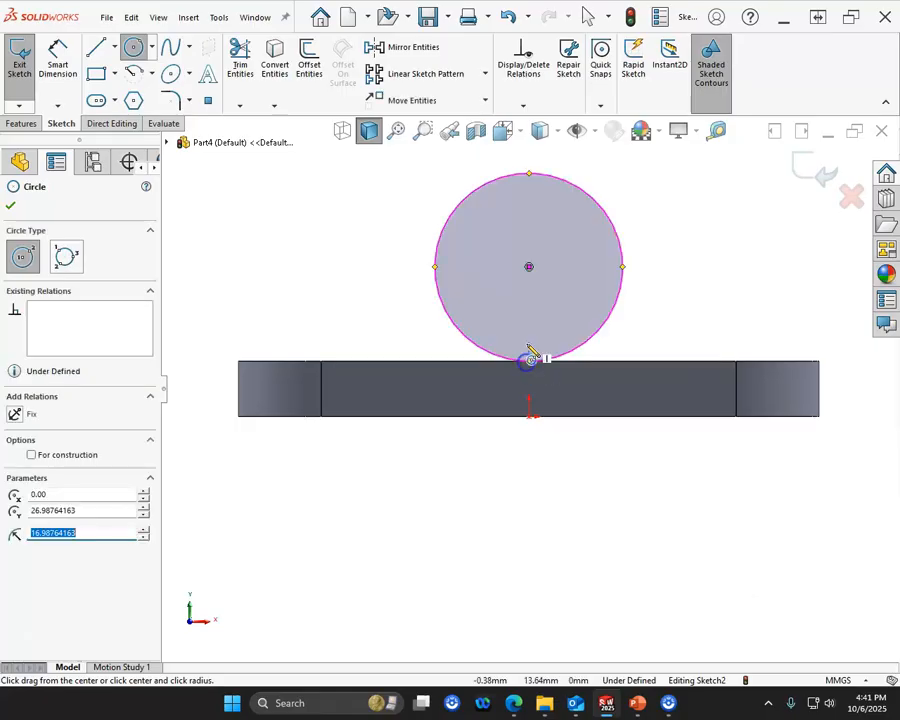
left_click(529, 268)
left_click(531, 308)
- Dimension the outer circle's diameter as 32 mm
right_click(368, 221)
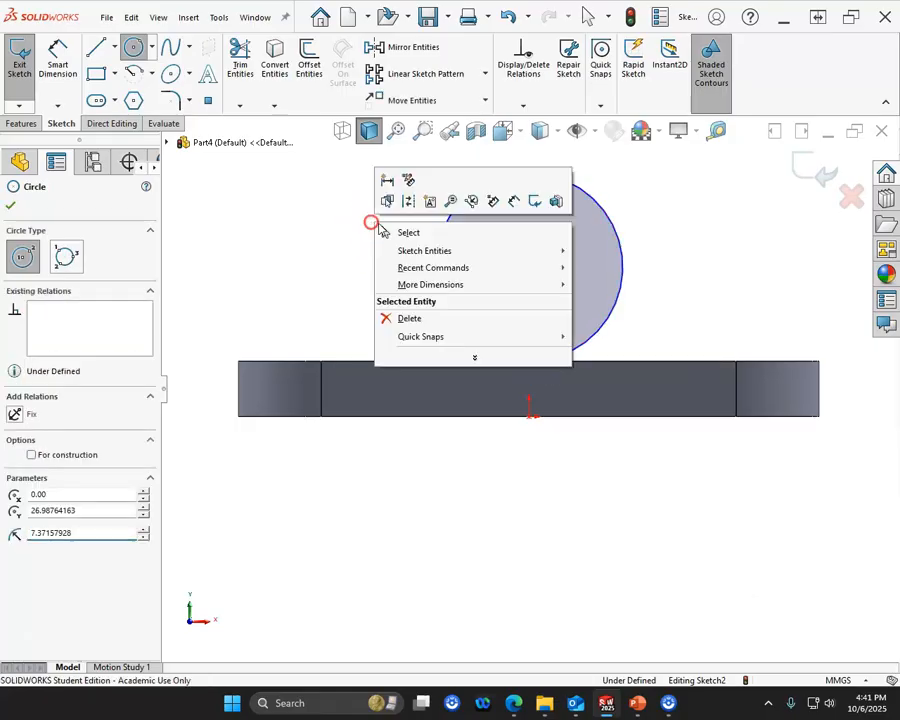
left_click(496, 208)
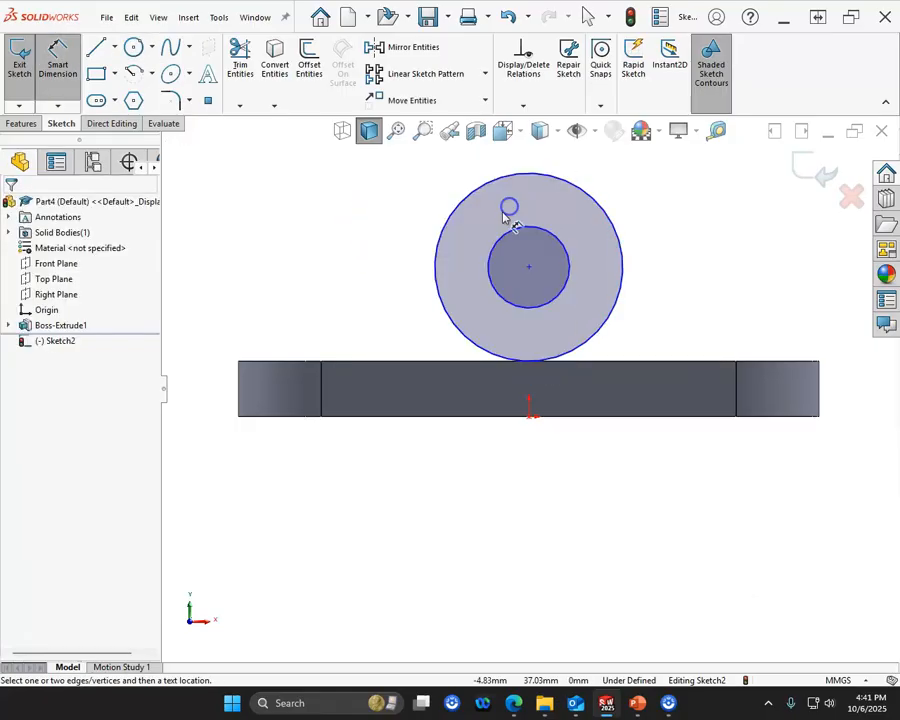
left_click(594, 195)
left_click(622, 185)
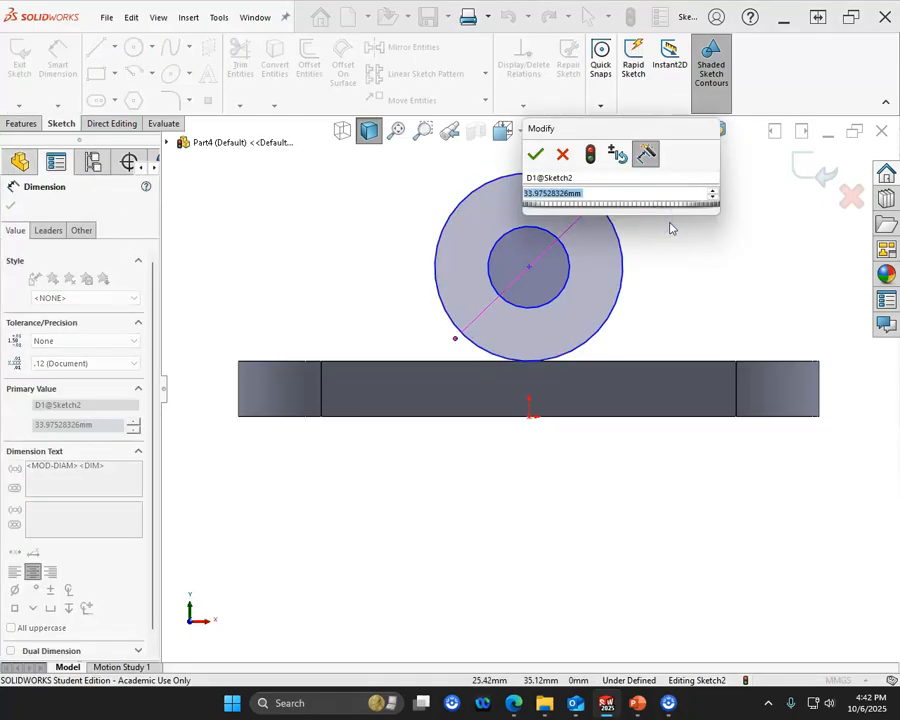
type("32")
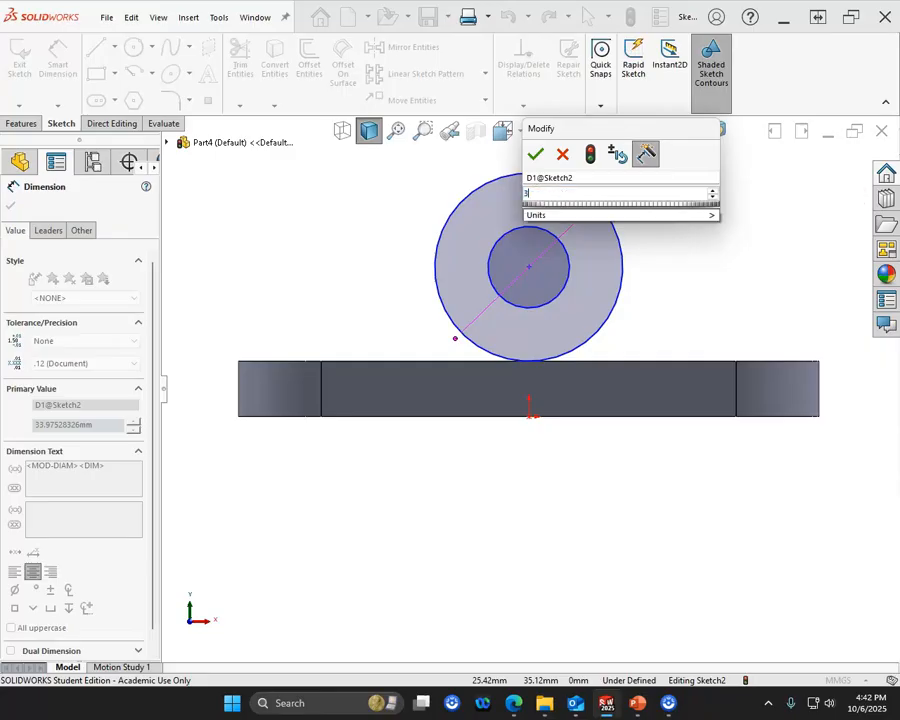
key("Return")
left_click(445, 183)
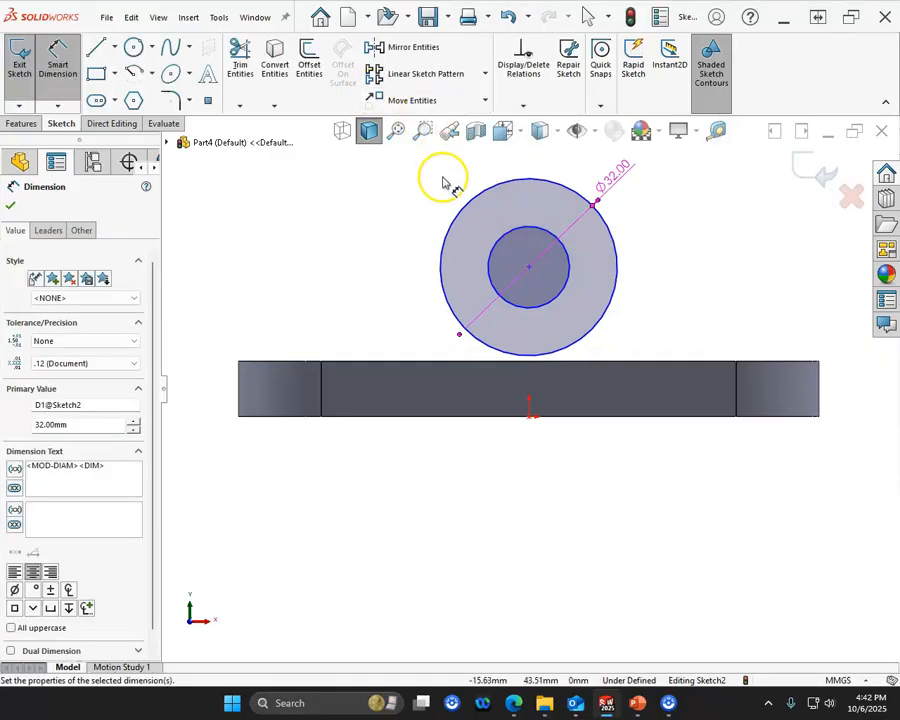
- Dimension the inner circle's diameter as 21 mm
left_click(538, 227)
left_click(684, 205)
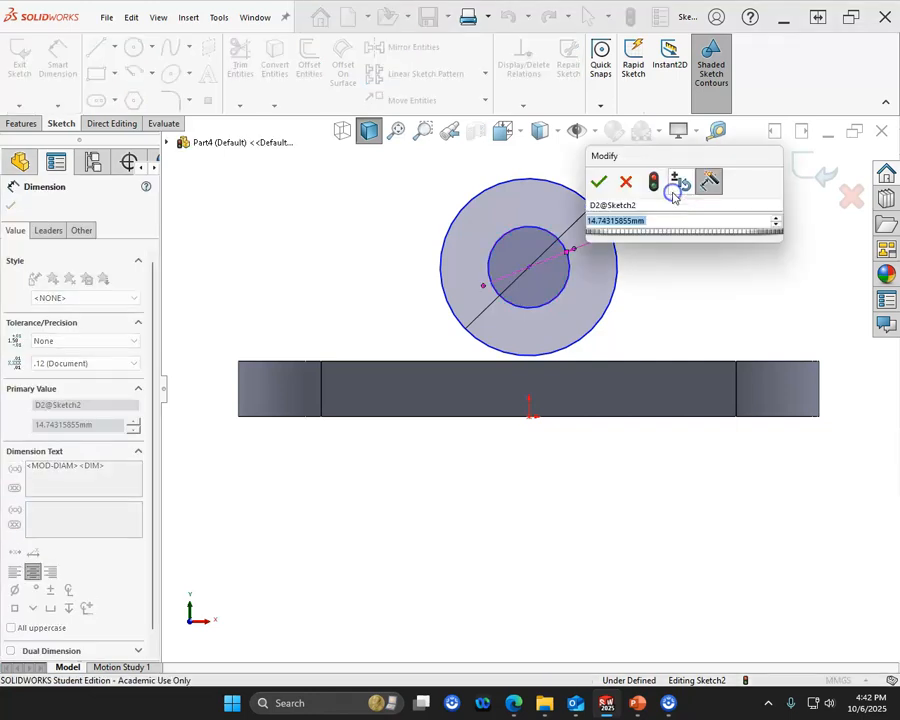
type("21")
key("Return")
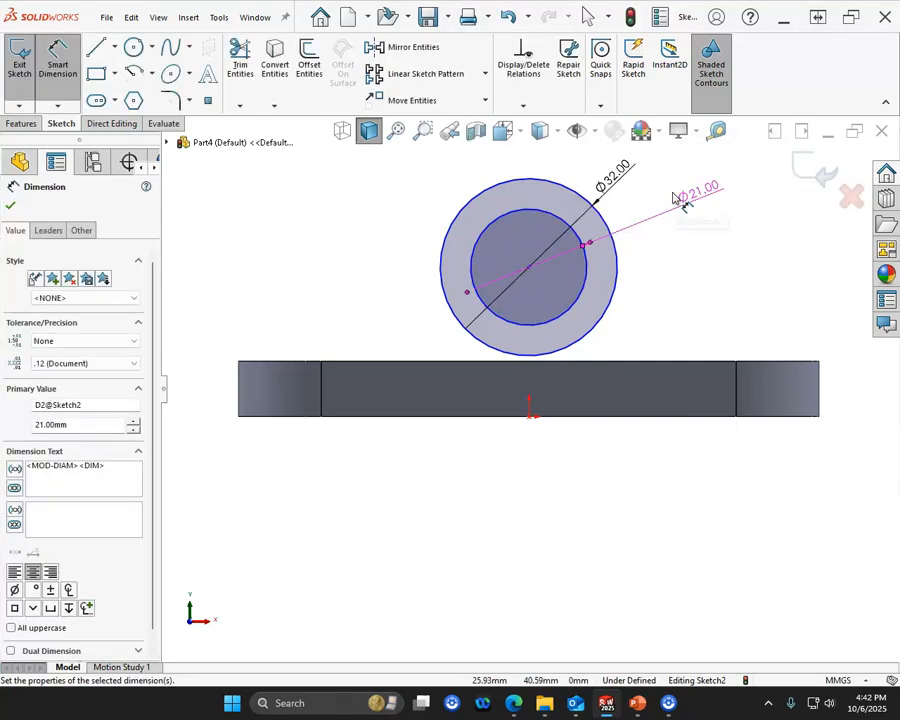
right_click(295, 201)
left_click(334, 244)
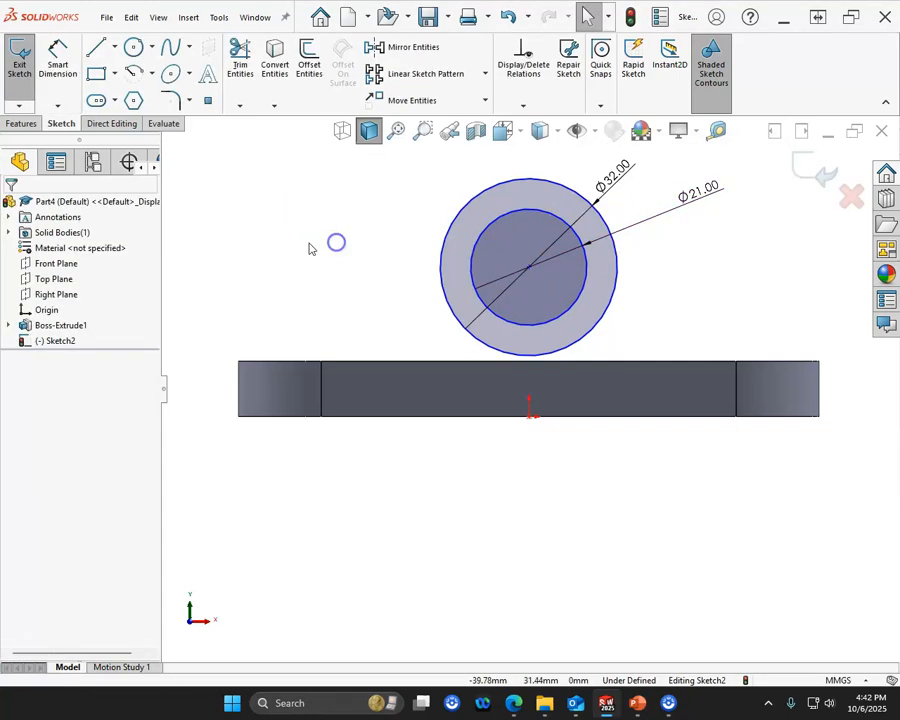
- Align the circles' centre vertically with the origin and make the outer circle tangent to the plate's top edge
left_click(529, 418)
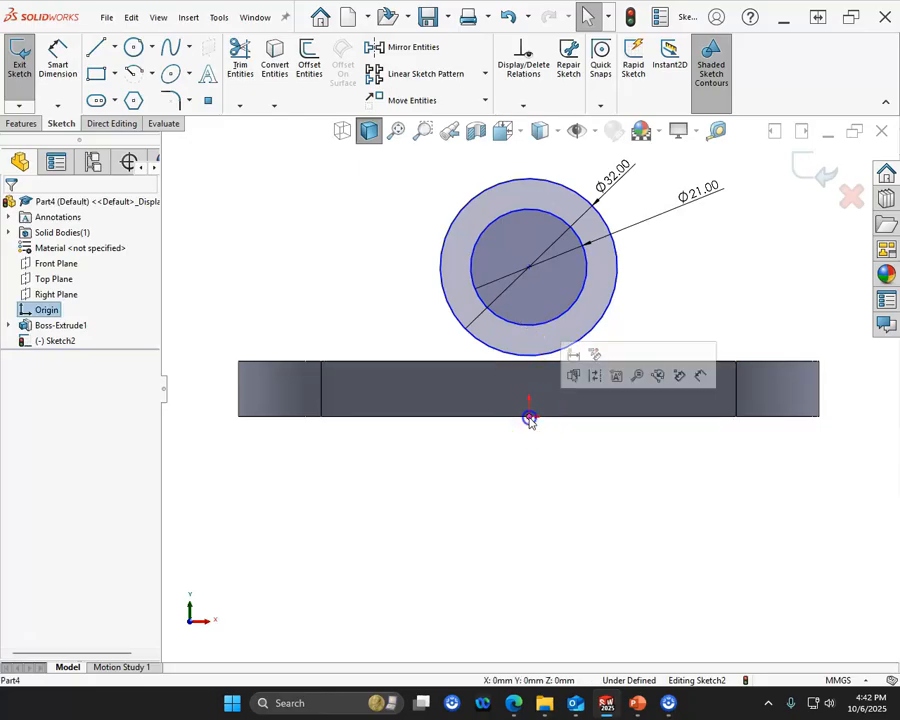
left_click(529, 269, "ctrl")
left_click(595, 202)
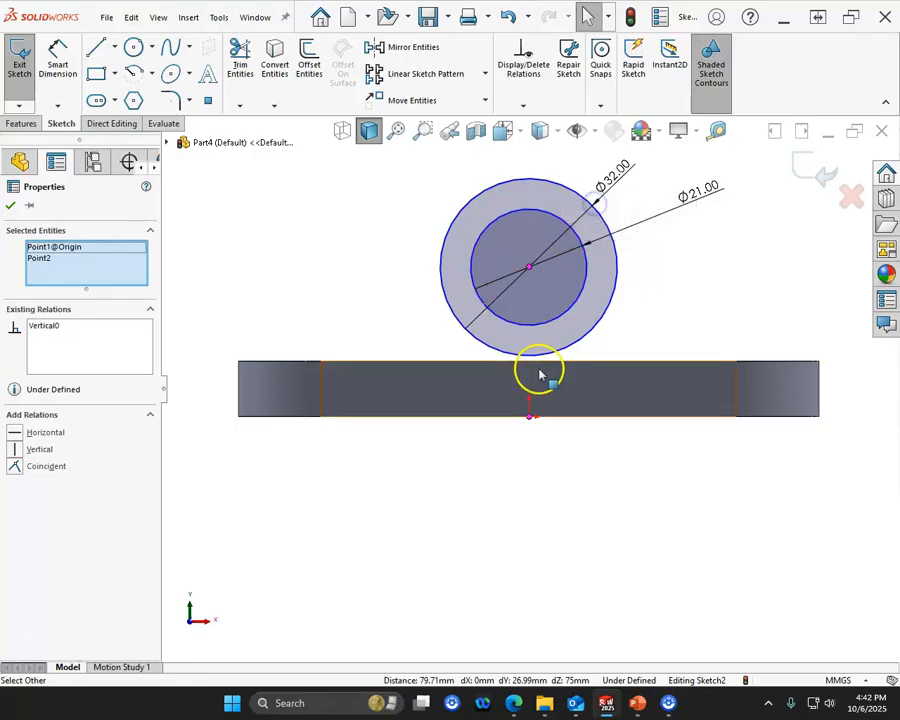
left_click(558, 355)
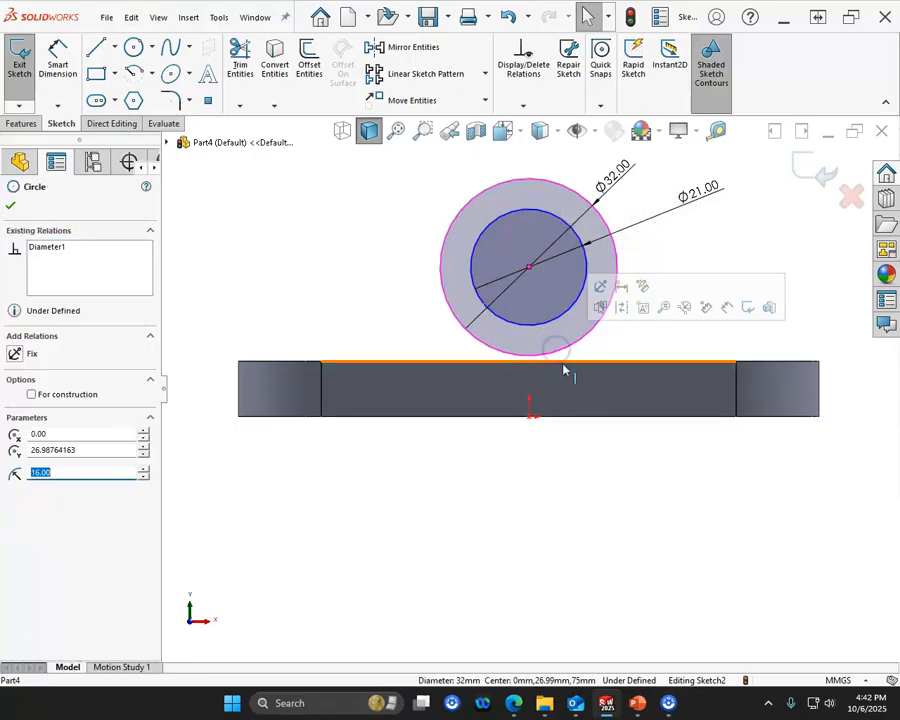
left_click(563, 366, "ctrl")
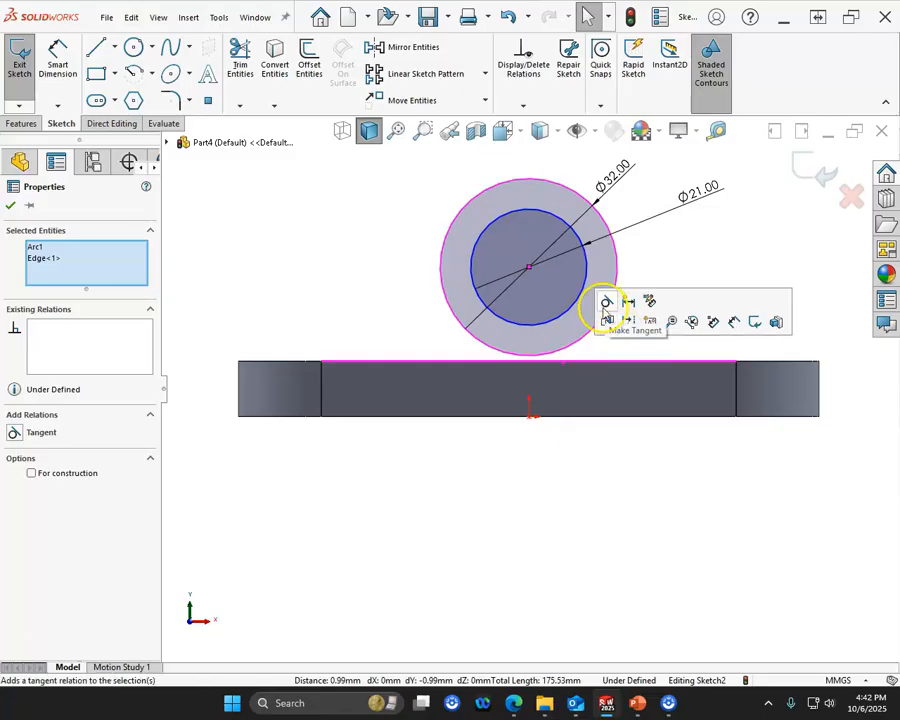
left_click(604, 303)
left_click(590, 426)
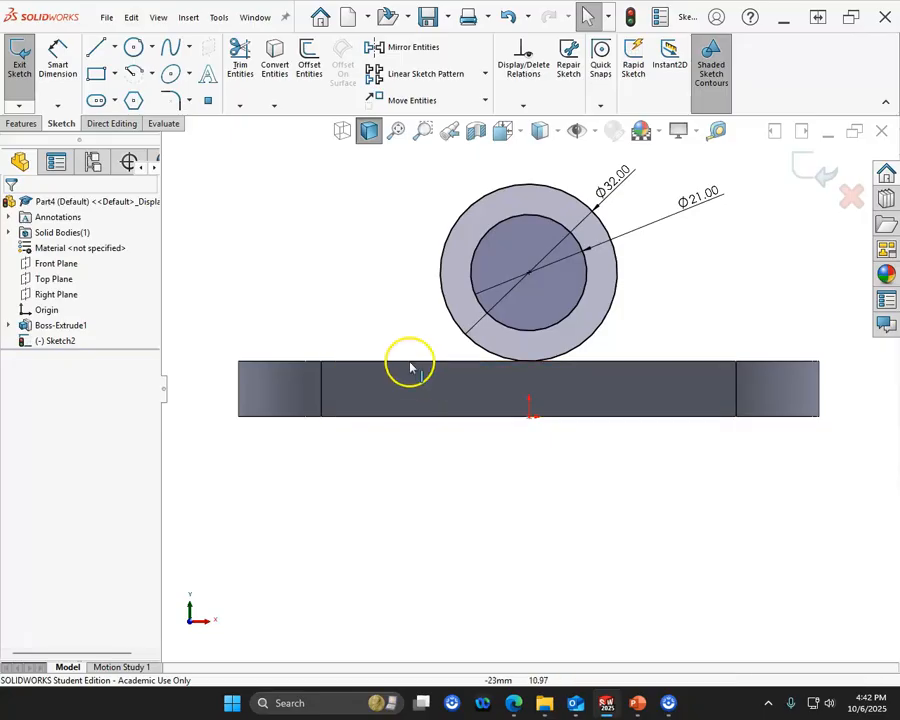
- Sketch the support outline with vertical lines from the outer circle's side quadrants down to the plate's top edge, joined by a line along it
left_click(95, 46)
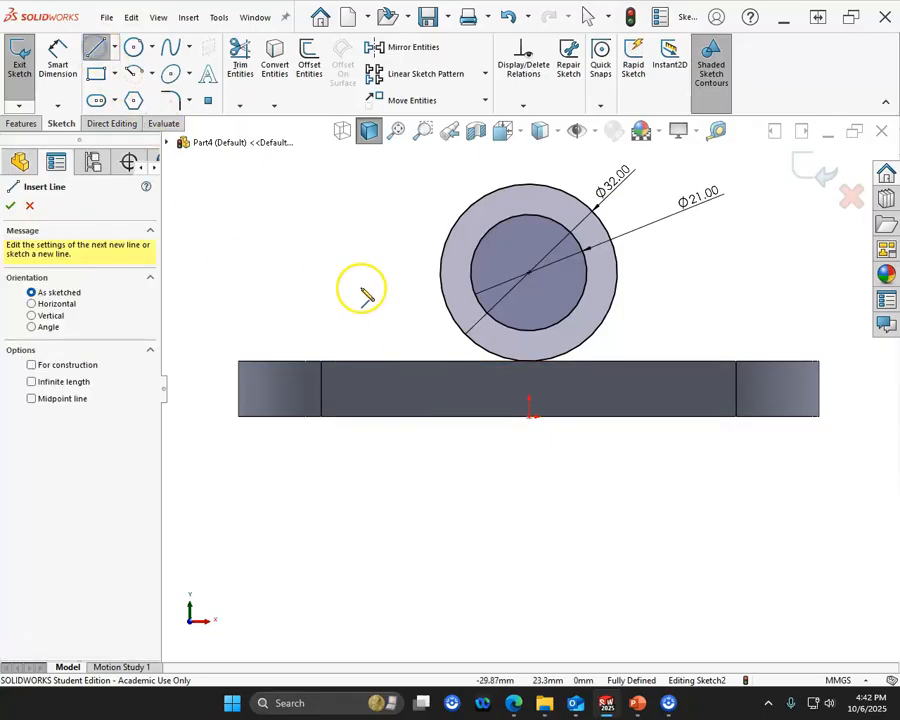
left_click(441, 272)
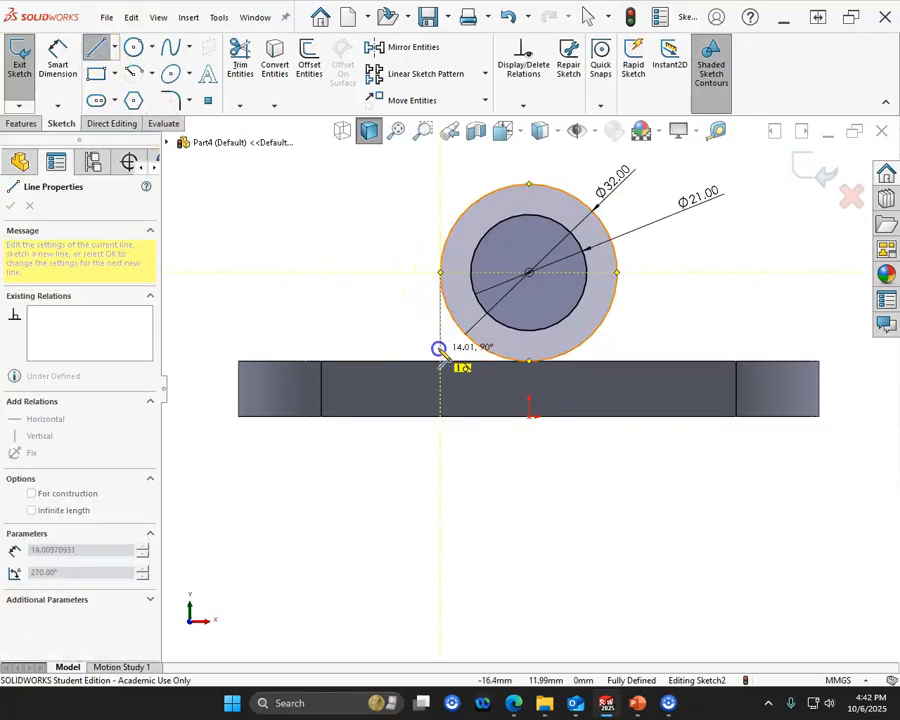
left_click(441, 360)
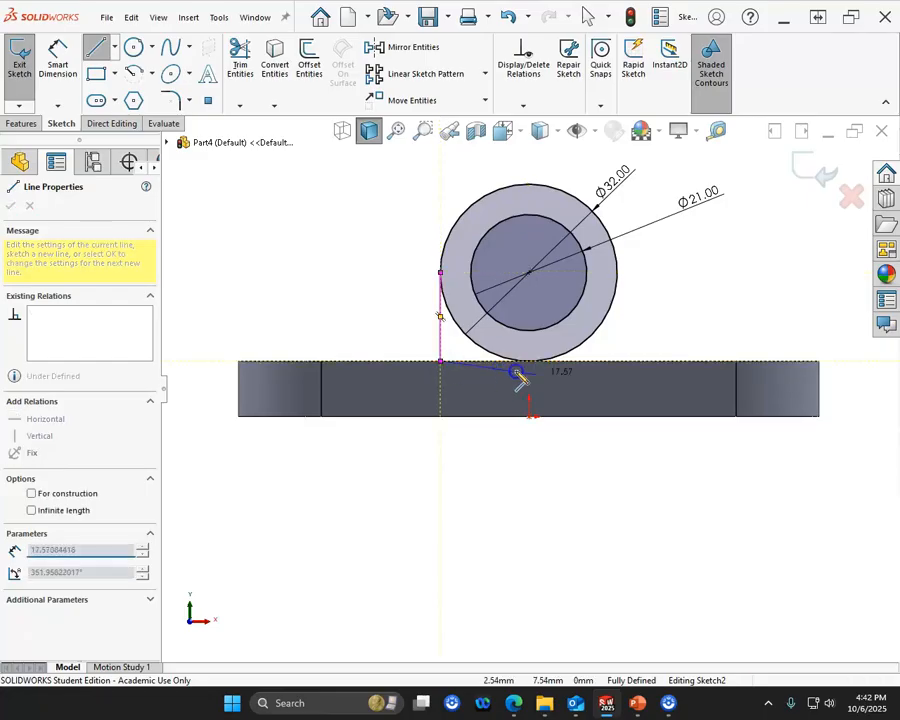
left_click(617, 361)
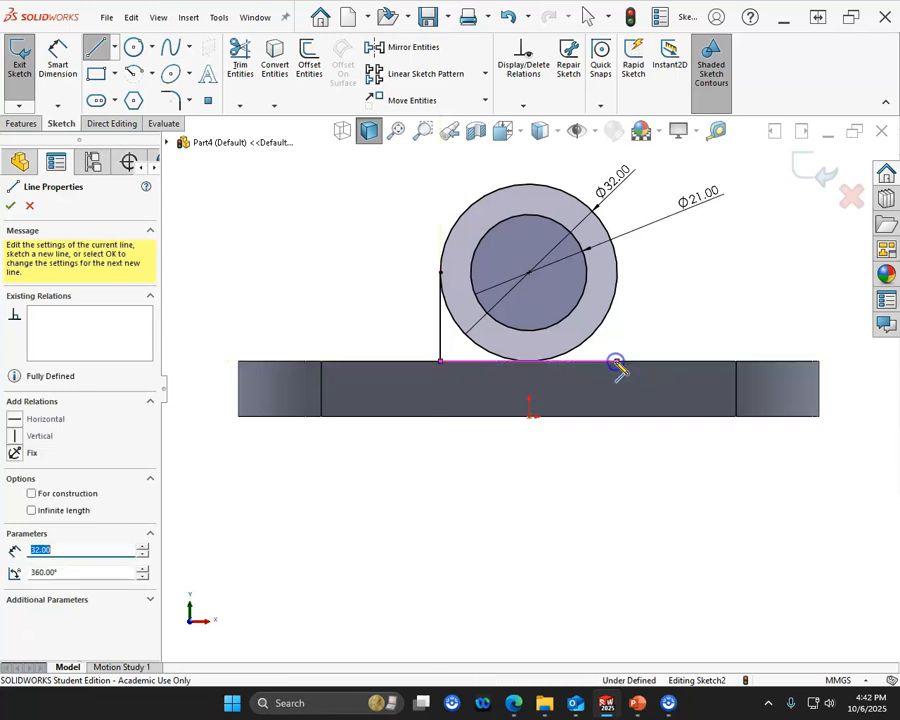
left_click(617, 272)
right_click(721, 303)
left_click(742, 305)
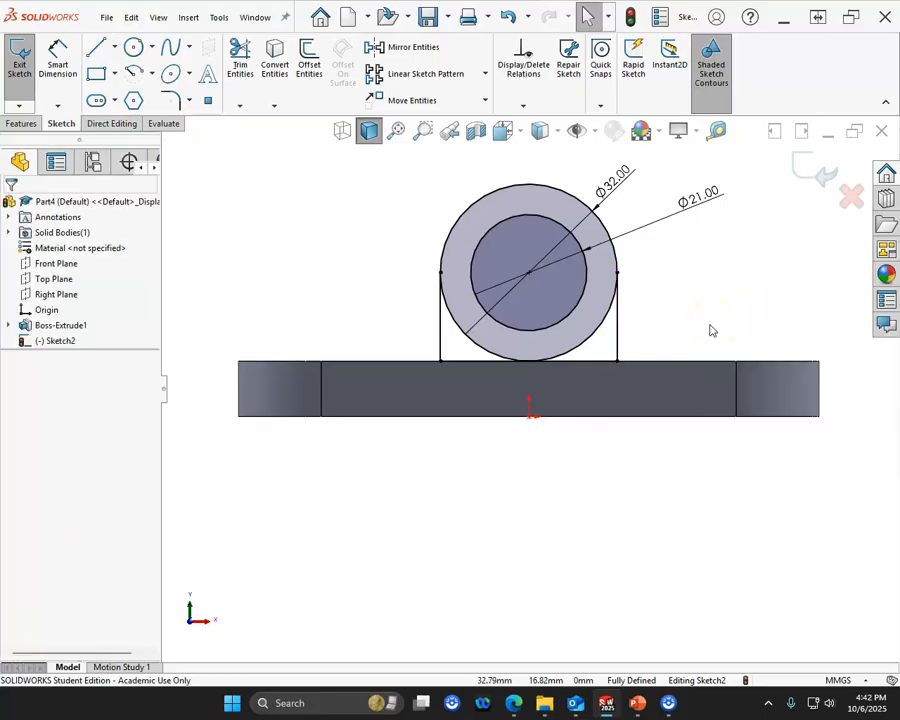
- Examine the pipe length, its overhang past the plate and the support shape in the PDF practice drawing
middle_click_drag(659, 350, 637, 409)
scroll(639, 414, "up", 3)
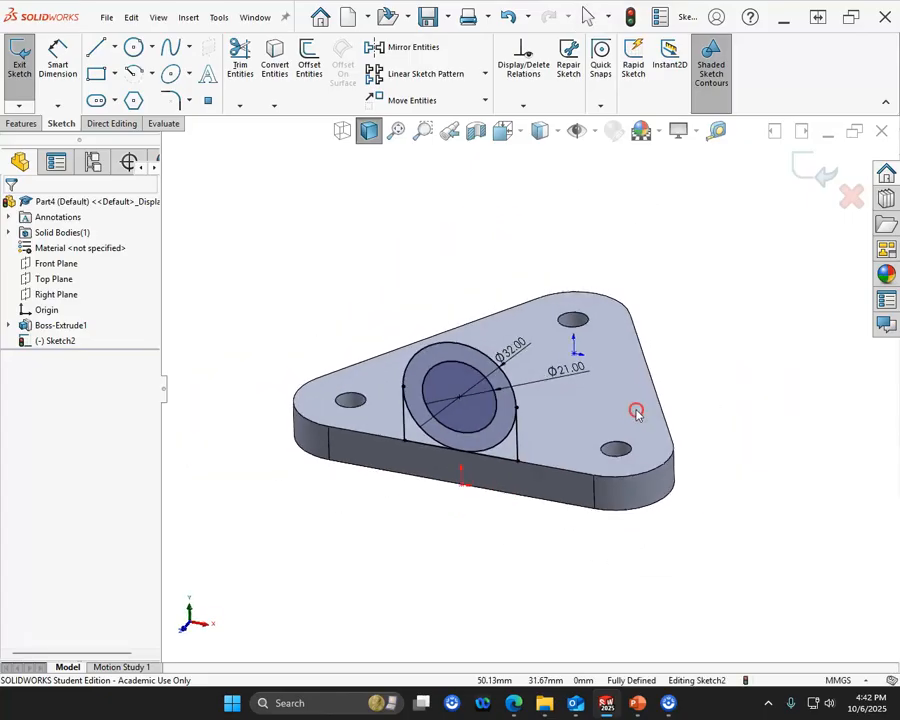
left_click_drag(0, 60, 498, 103)
scroll(421, 258, "down", 2)
scroll(410, 290, "down", 1)
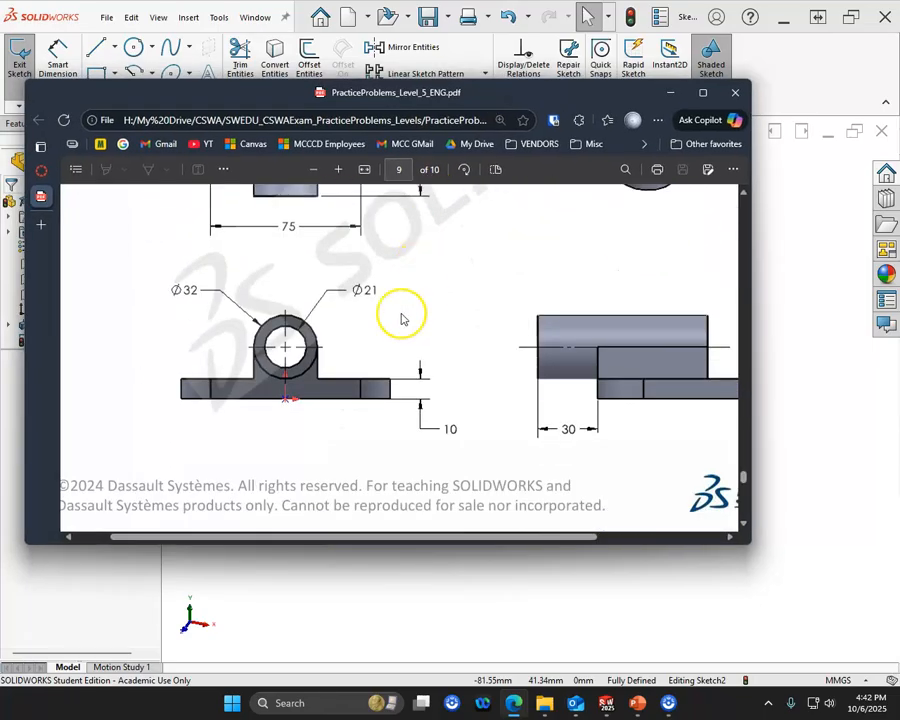
scroll(404, 318, "up", 1)
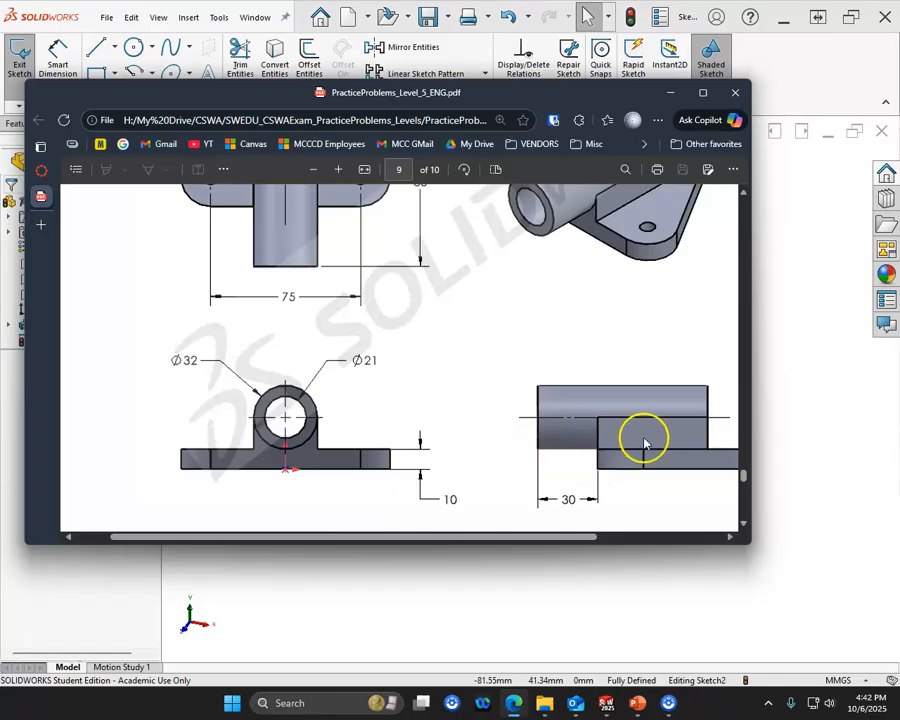
scroll(569, 399, "up", 1)
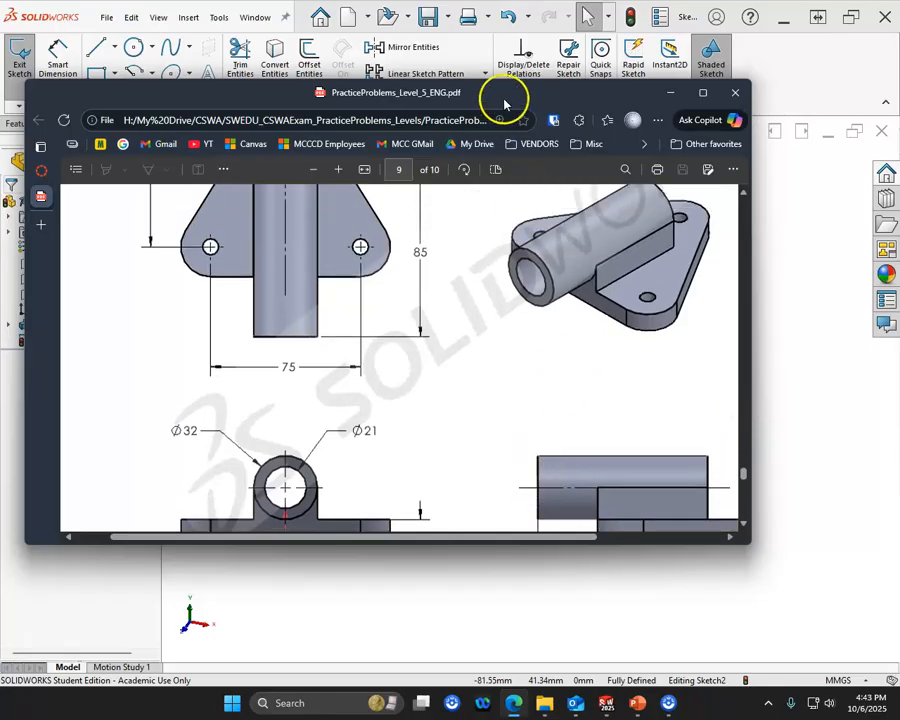
left_click_drag(510, 100, 0, 94)
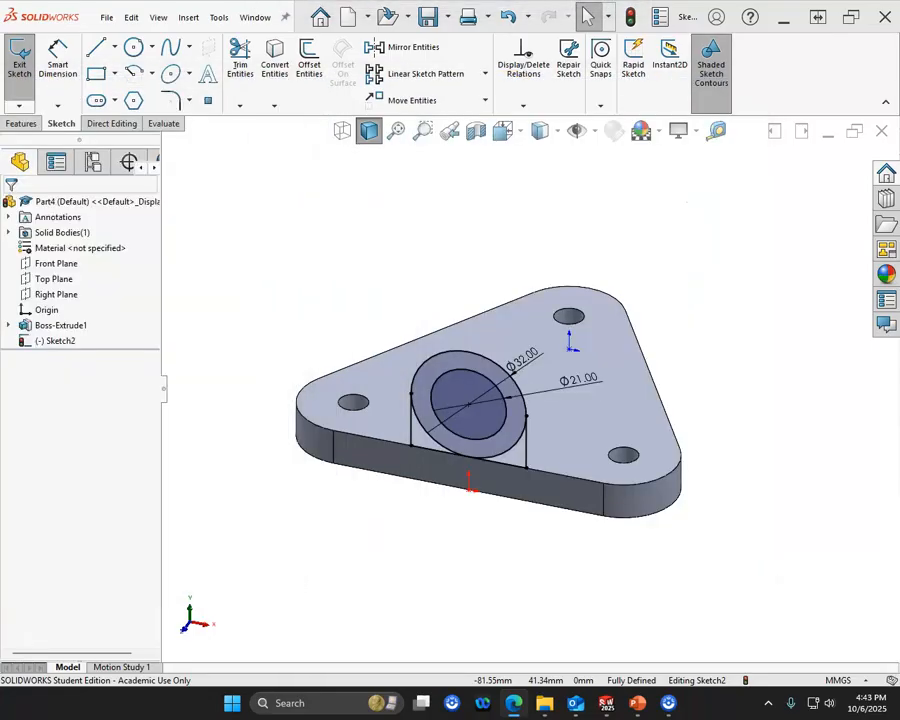
- Set up an extruded boss from the pipe sketch with a 30 mm start offset and a blind depth of 85 mm
left_click(21, 123)
left_click(20, 74)
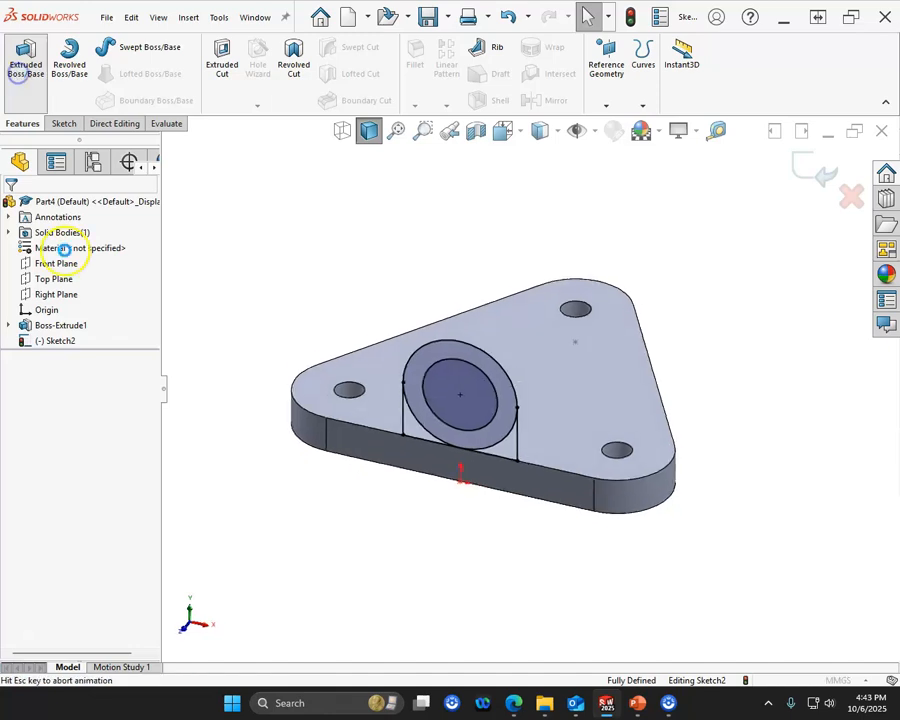
left_click(69, 250)
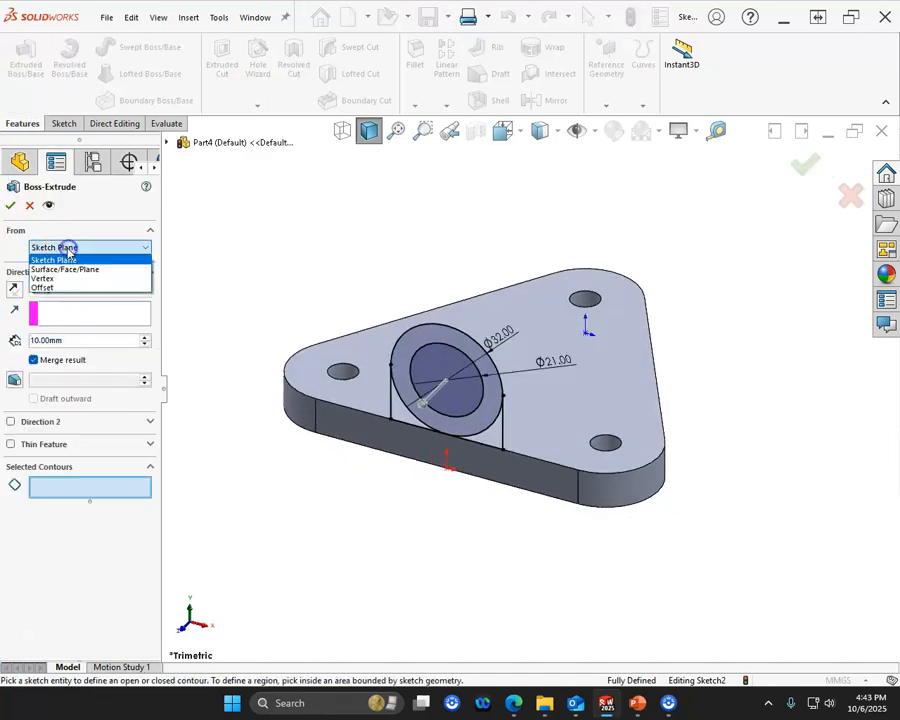
left_click(55, 287)
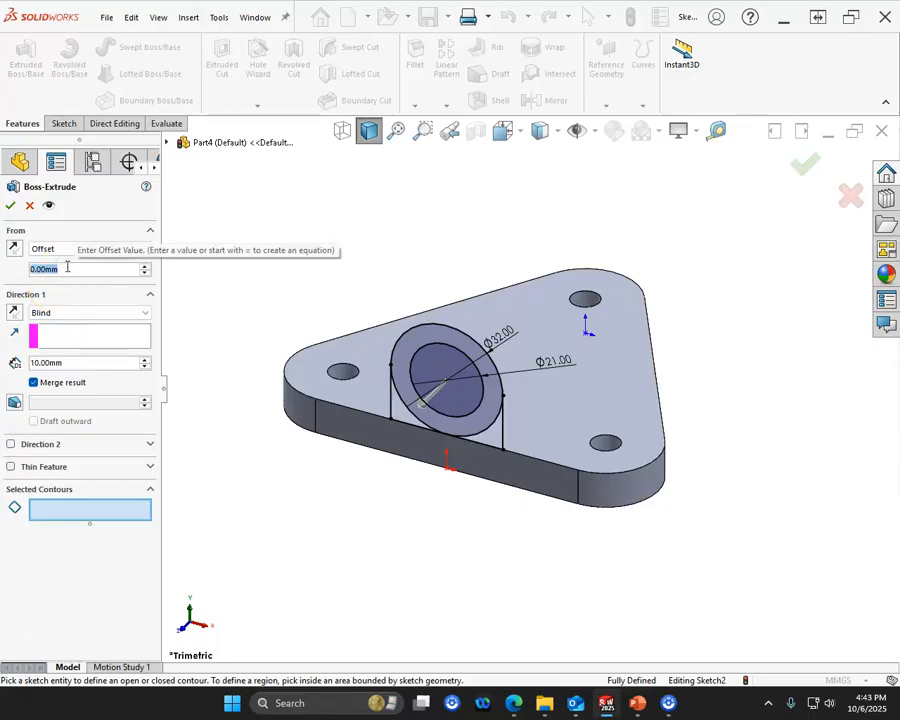
type("30")
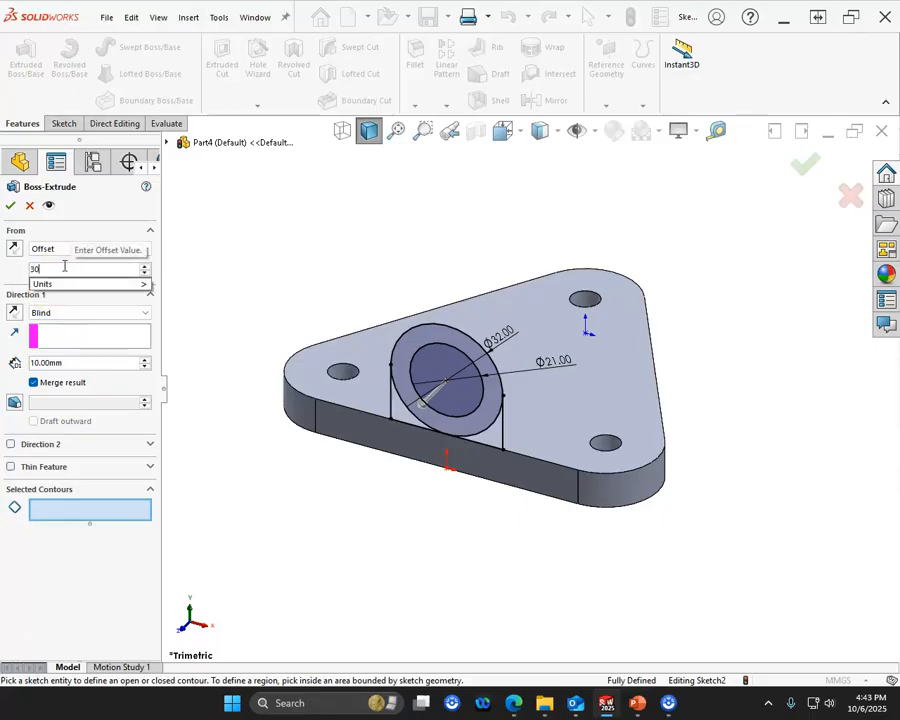
left_click(74, 285)
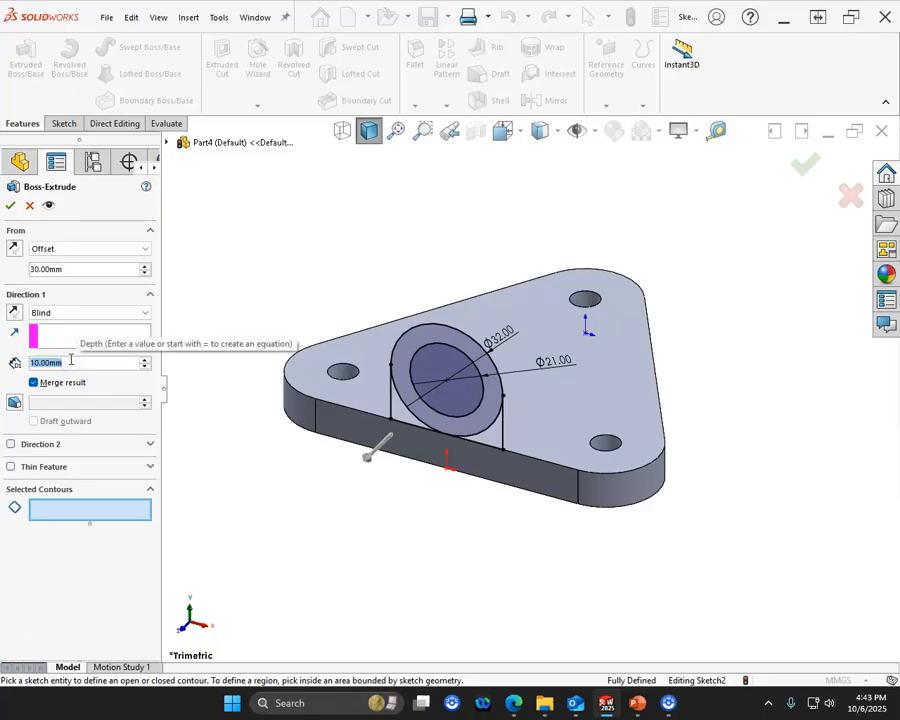
type("8")
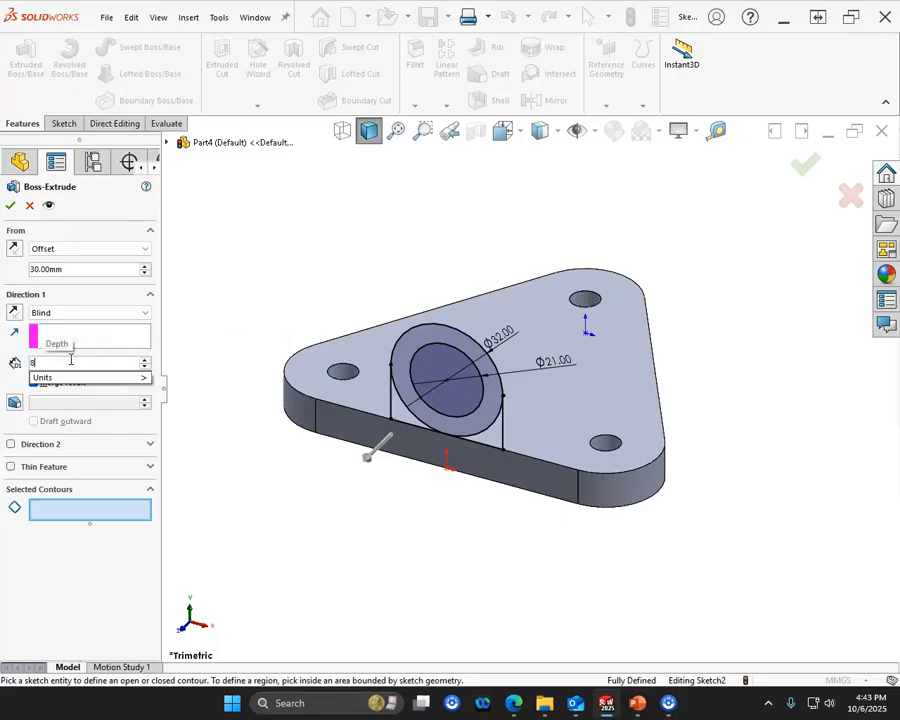
type("5")
key("Return")
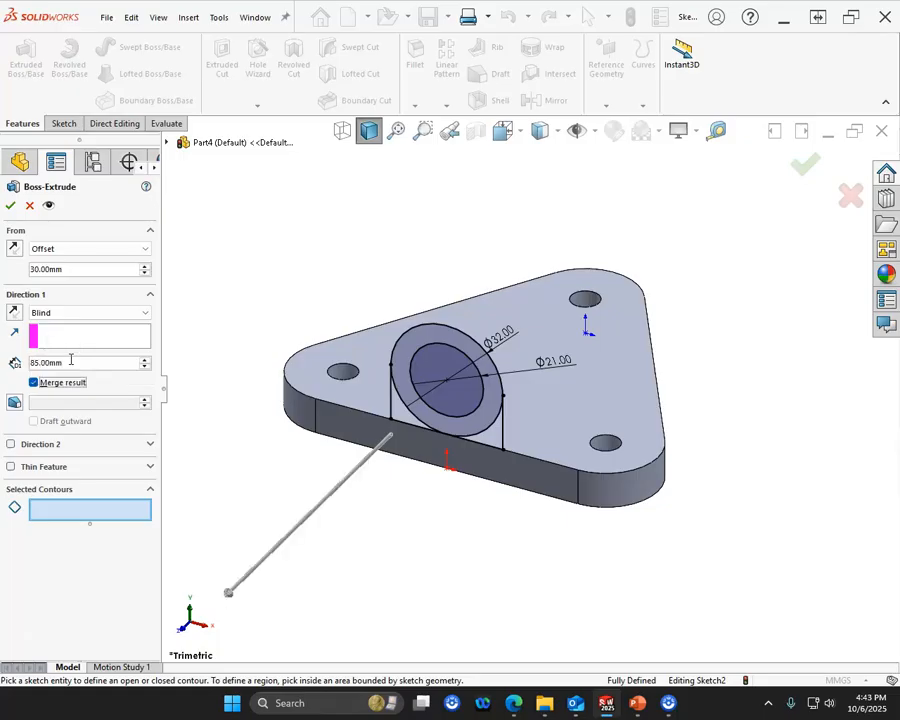
- Select the ring between the circles and both corner regions beneath it as the extrusion's contours
left_click(54, 511)
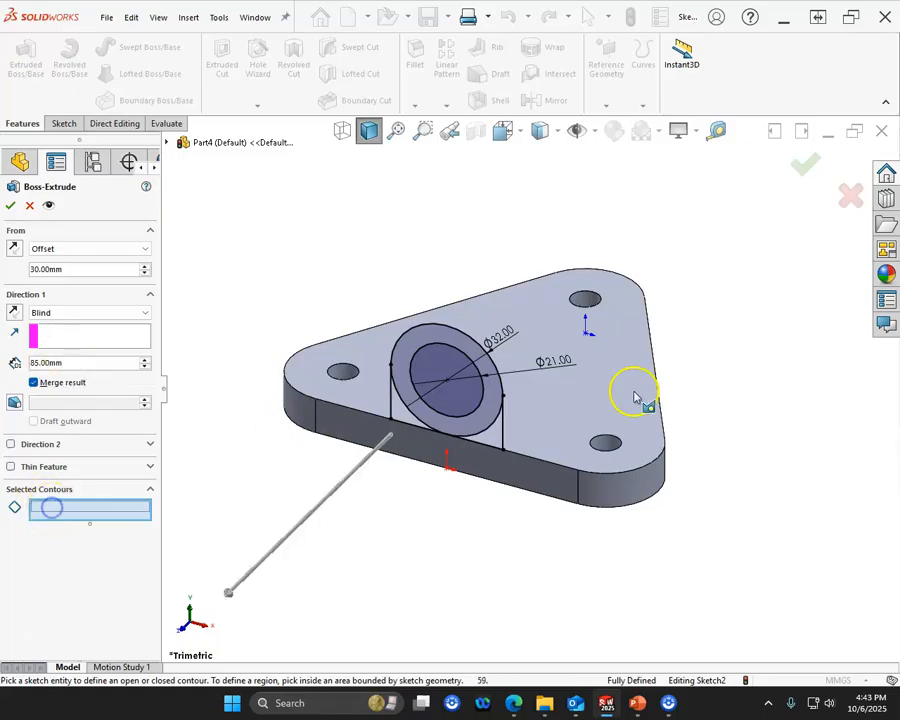
left_click(405, 412)
left_click(407, 396)
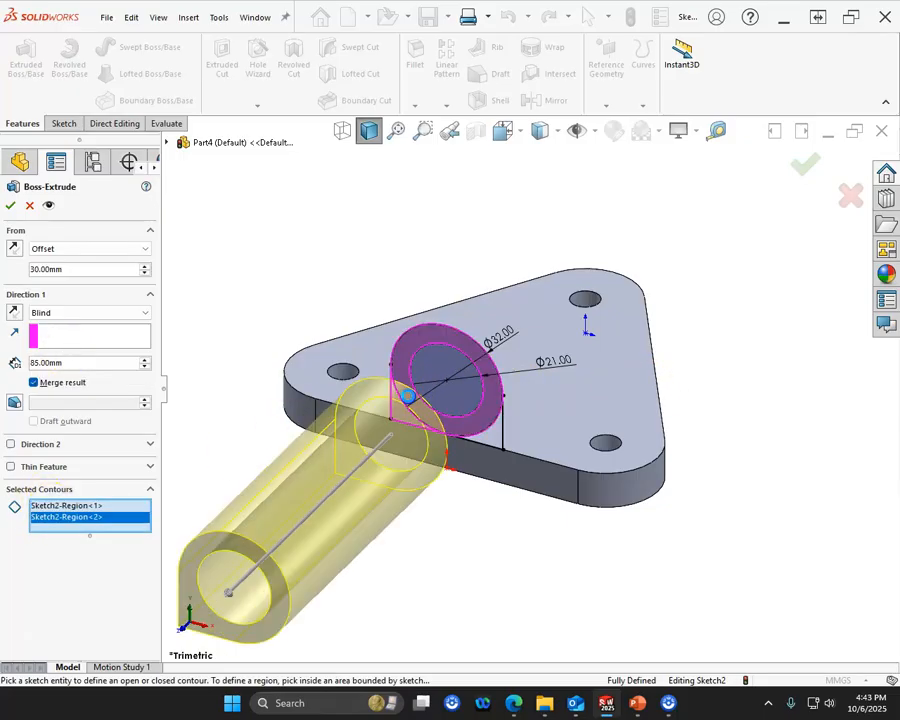
left_click(492, 434)
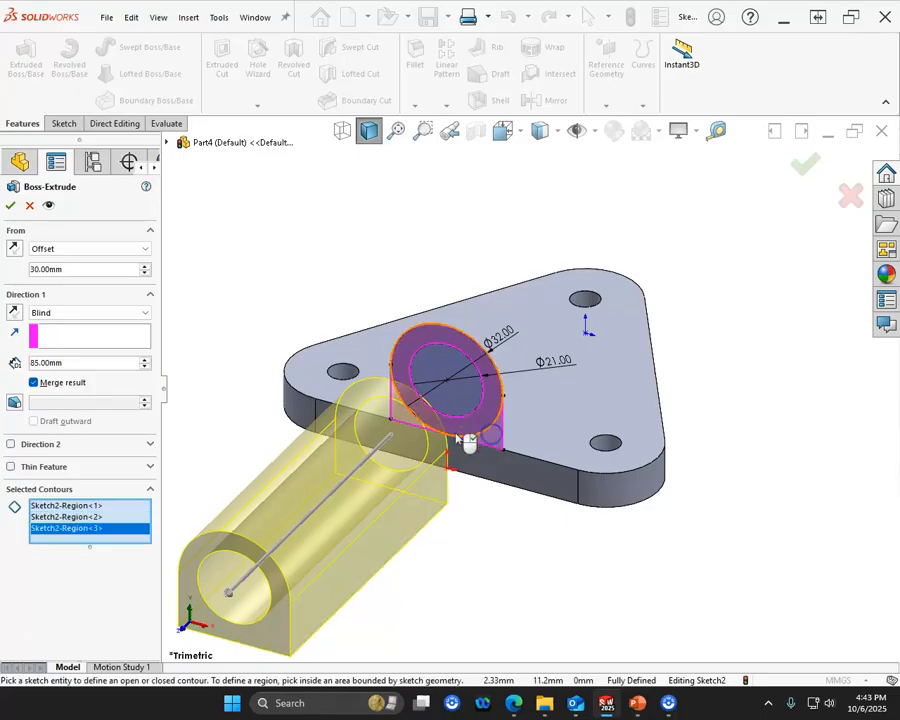
- Reverse the extrusion direction so it runs back over the plate, keeping the start offset in front of the plate
left_click(12, 249)
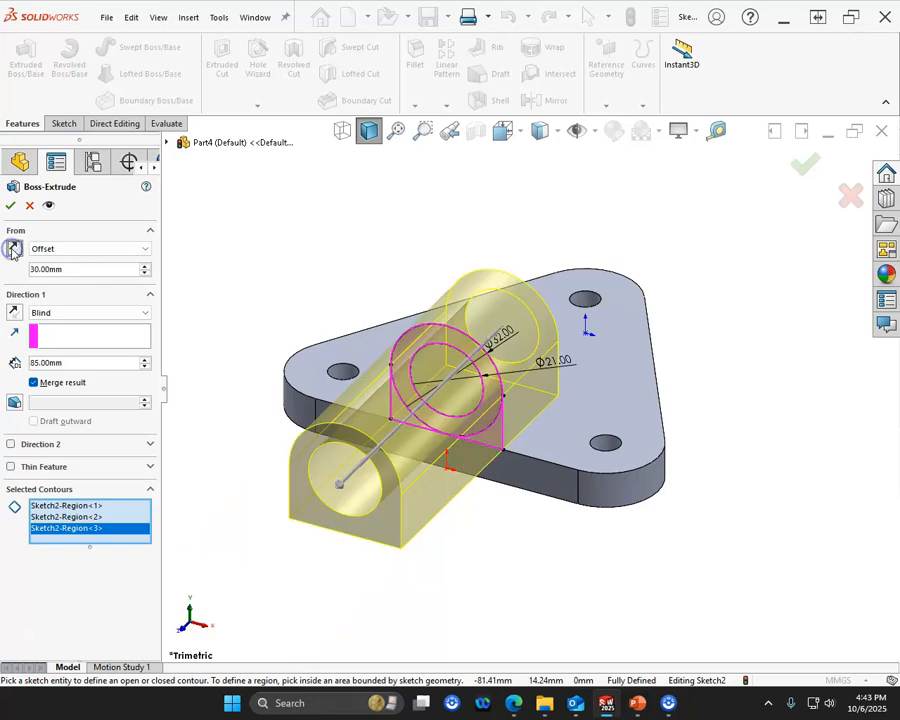
left_click(12, 249)
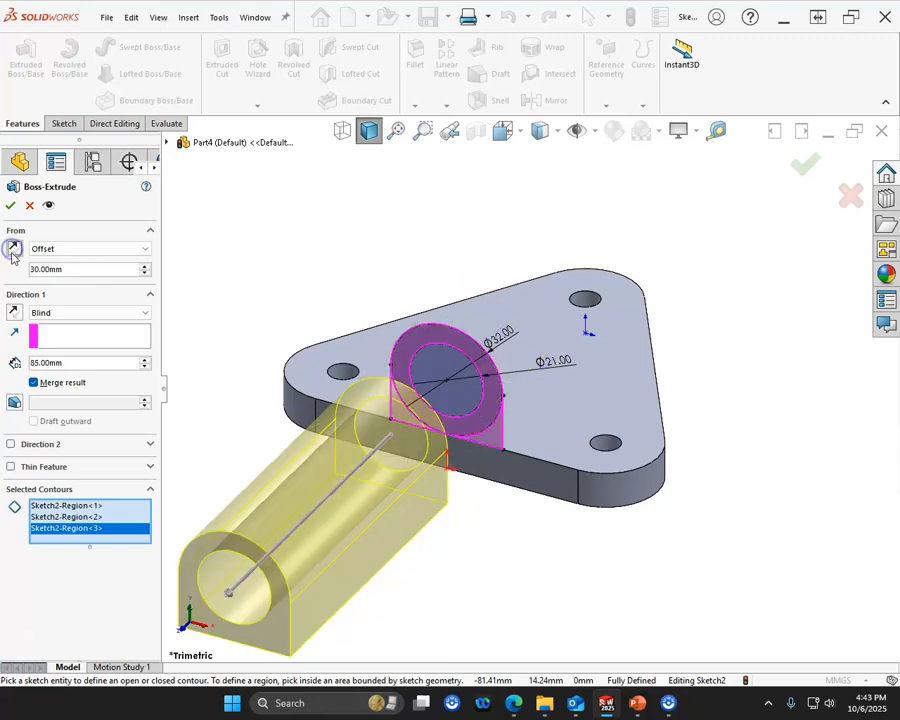
left_click(13, 312)
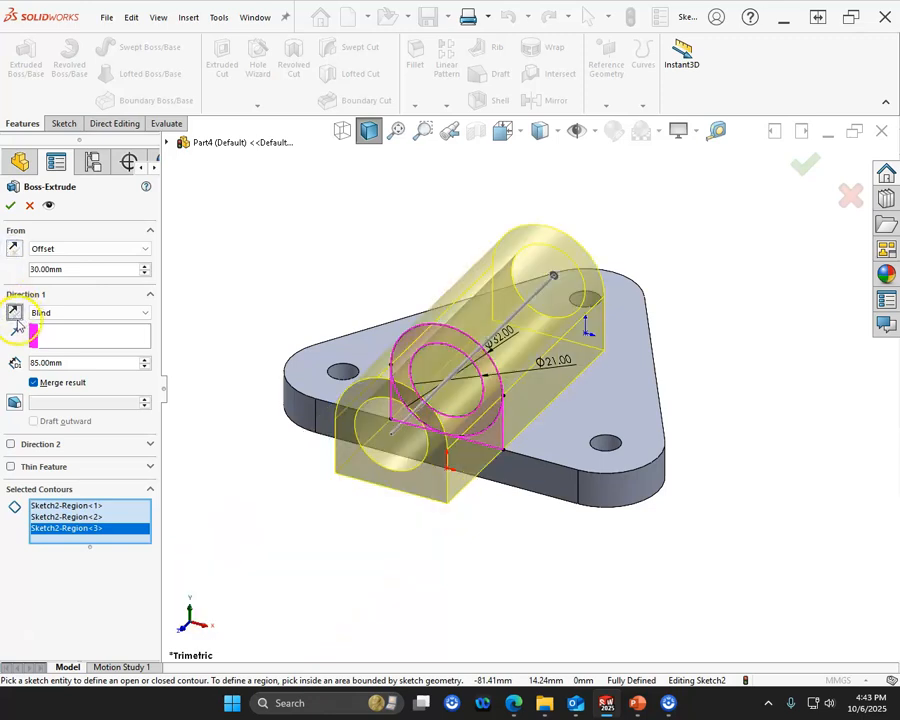
middle_click_drag(416, 528, 369, 486)
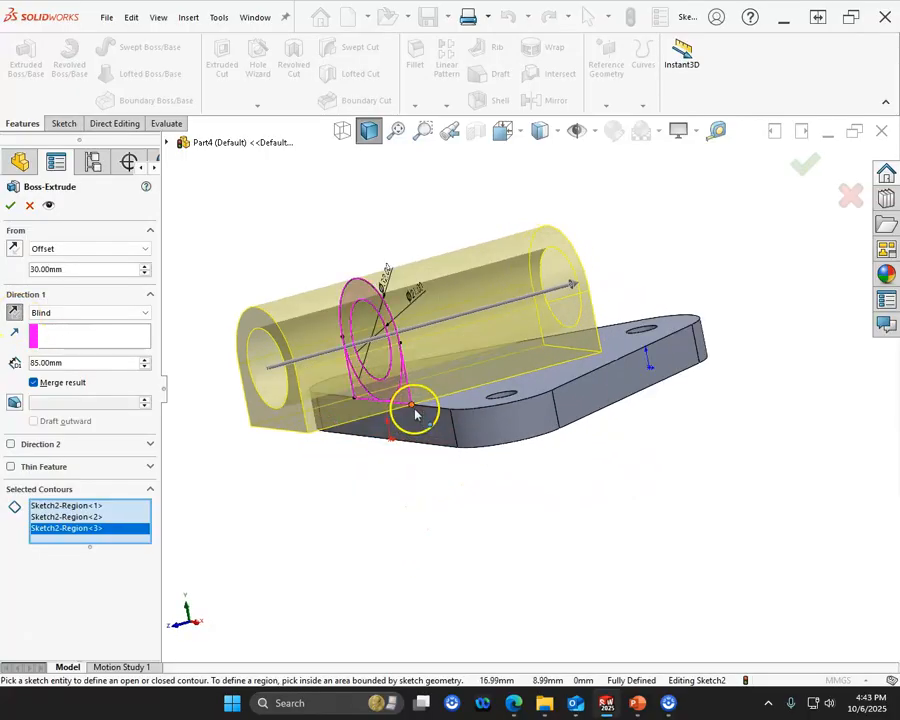
middle_click_drag(311, 420, 299, 511)
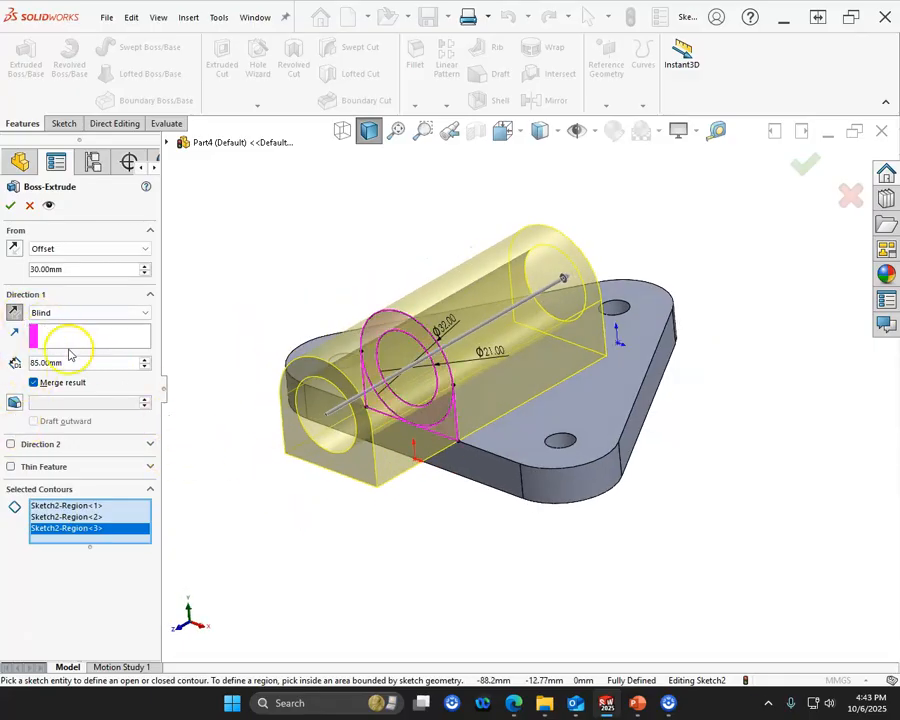
- Preview the extrusion starting from the sketch plane, and restore the 30 mm offset start
left_click(78, 249)
left_click(68, 258)
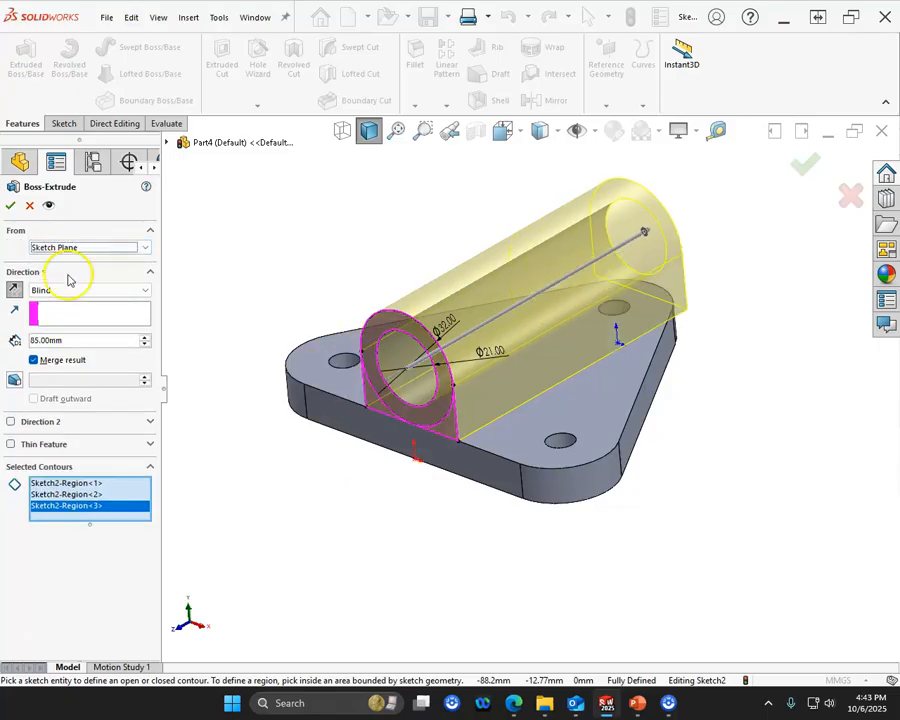
middle_click_drag(195, 281, 222, 298)
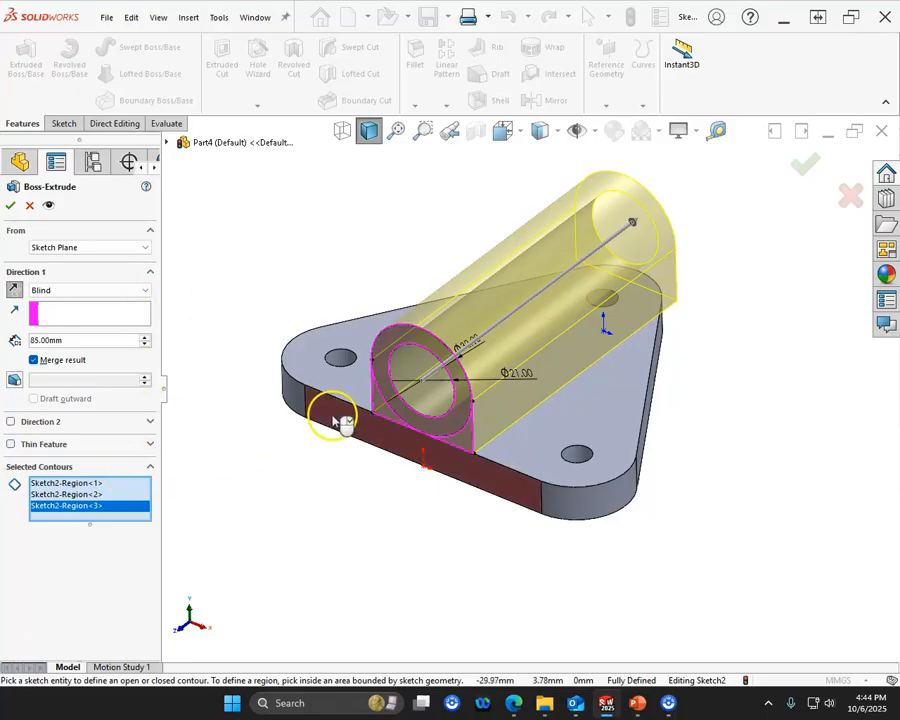
left_click(78, 247)
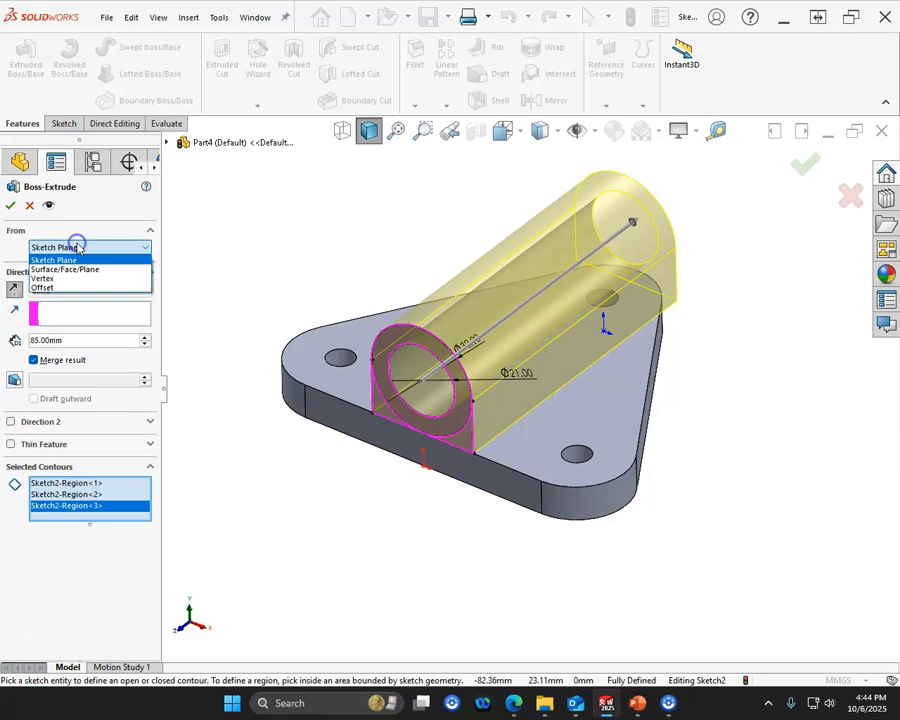
left_click(45, 287)
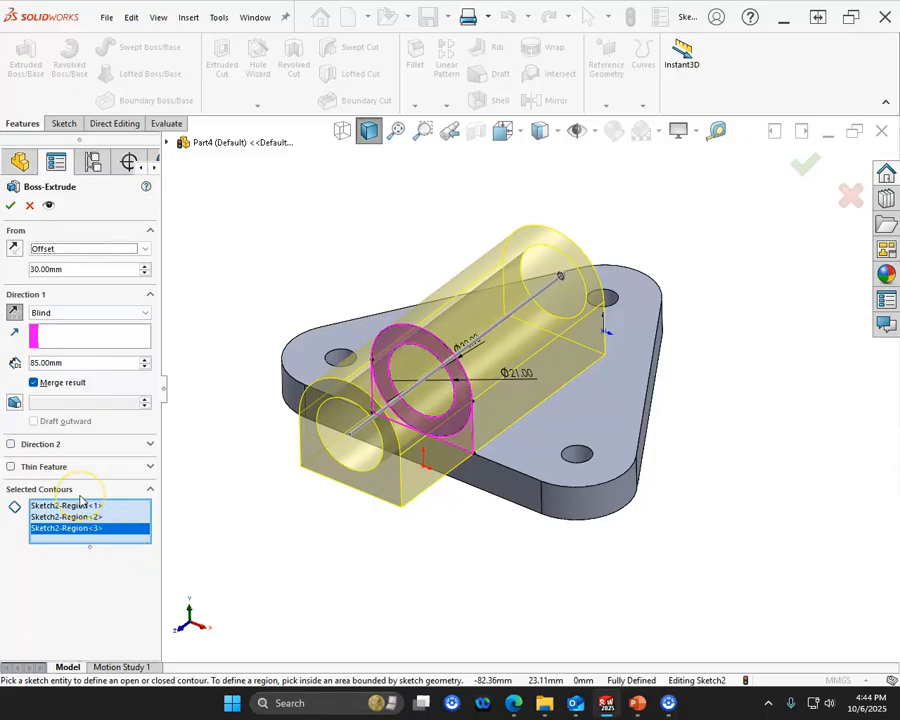
- Remove both corner regions from the selected contours and finish extruding only the ring as the pipe
left_click(461, 447)
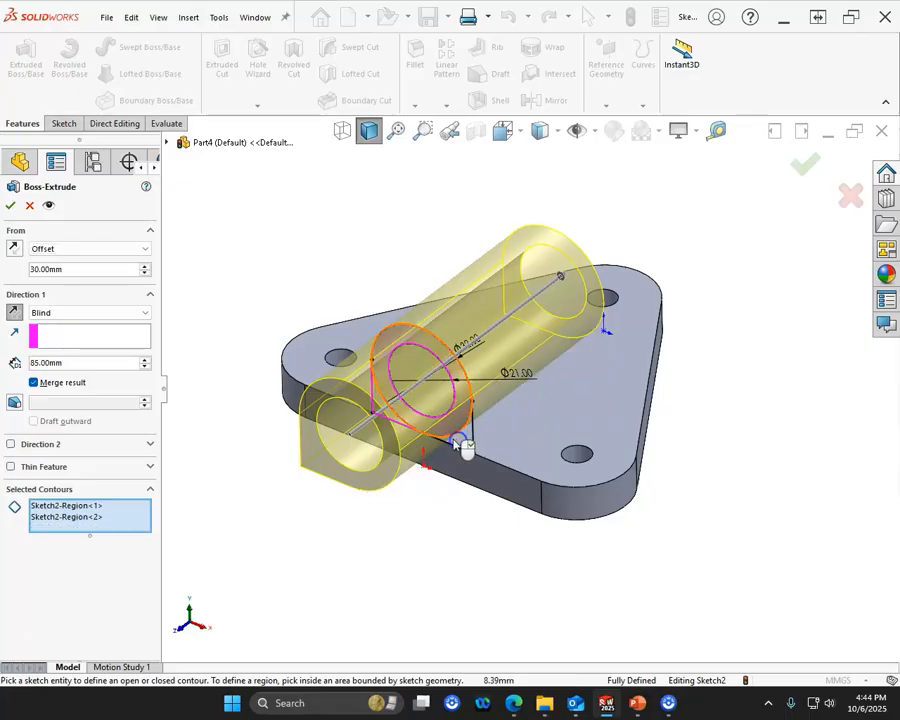
left_click(377, 404)
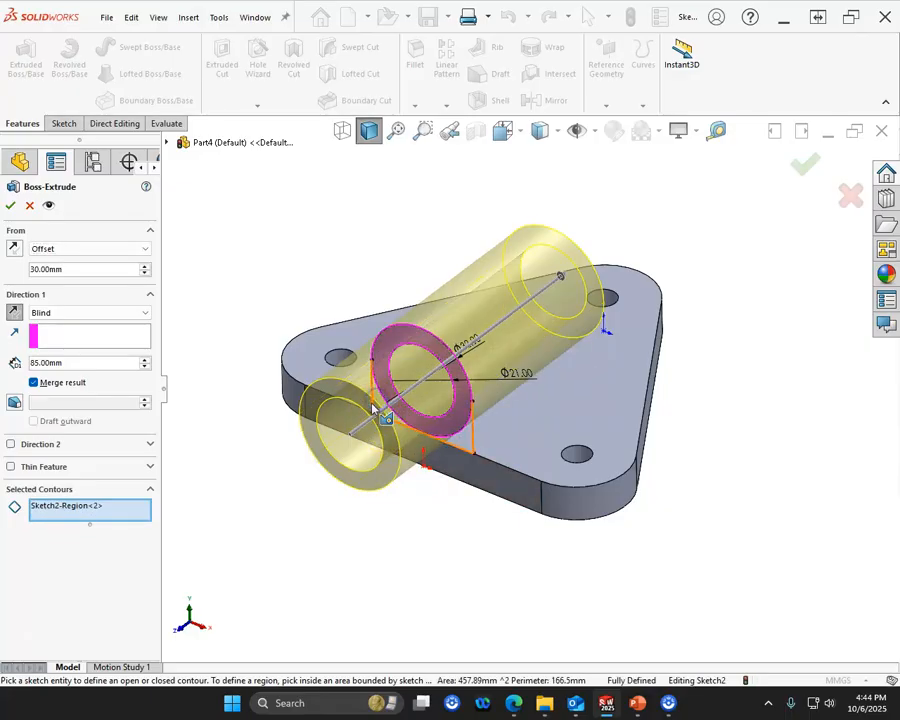
left_click(10, 205)
middle_click_drag(341, 394, 340, 328)
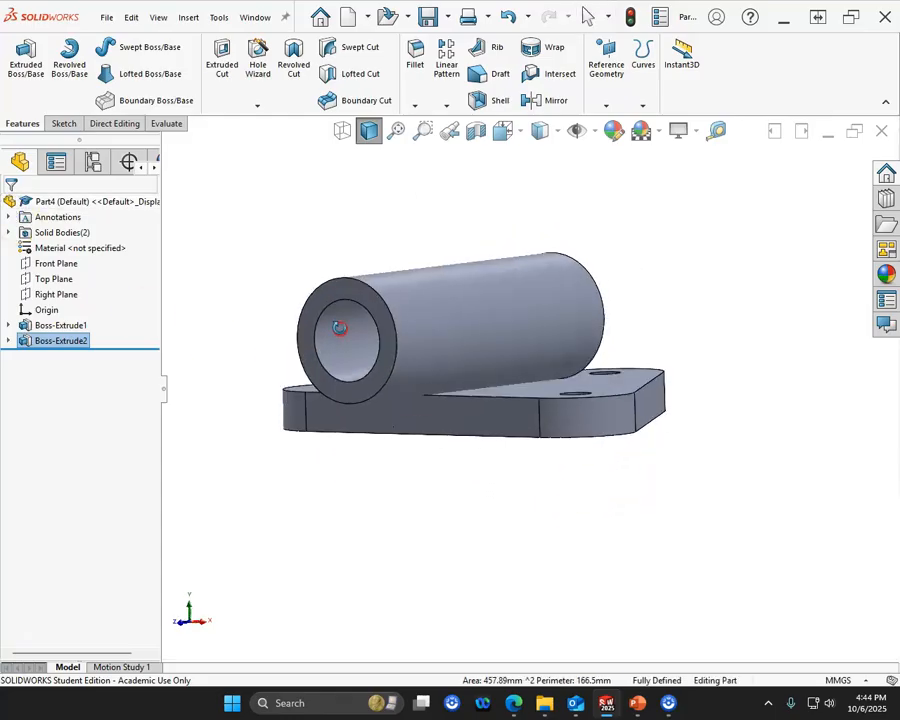
middle_click_drag(167, 306, 177, 378)
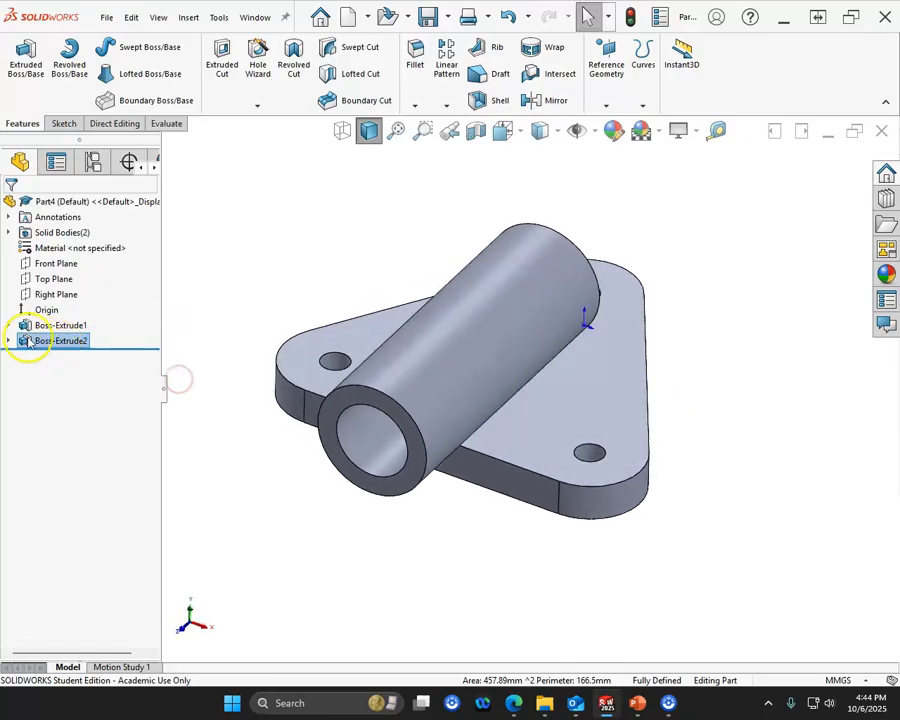
- Start a boss extrusion from the pipe's existing sketch and select both corner regions beneath the ring as its contours
left_click(9, 341)
left_click(52, 357)
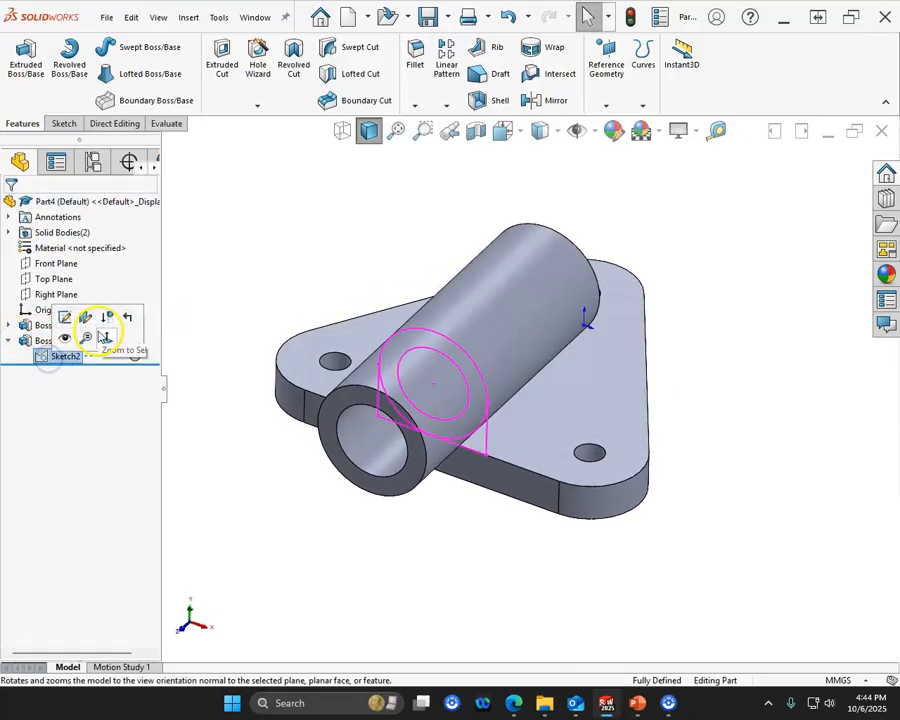
left_click(30, 58)
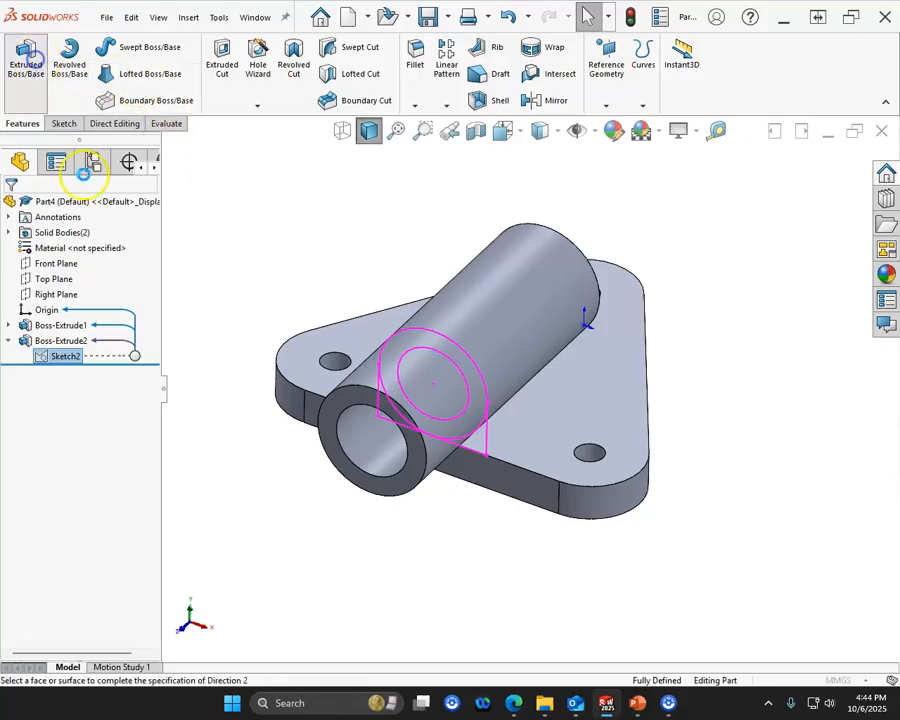
middle_click_drag(226, 421, 209, 344)
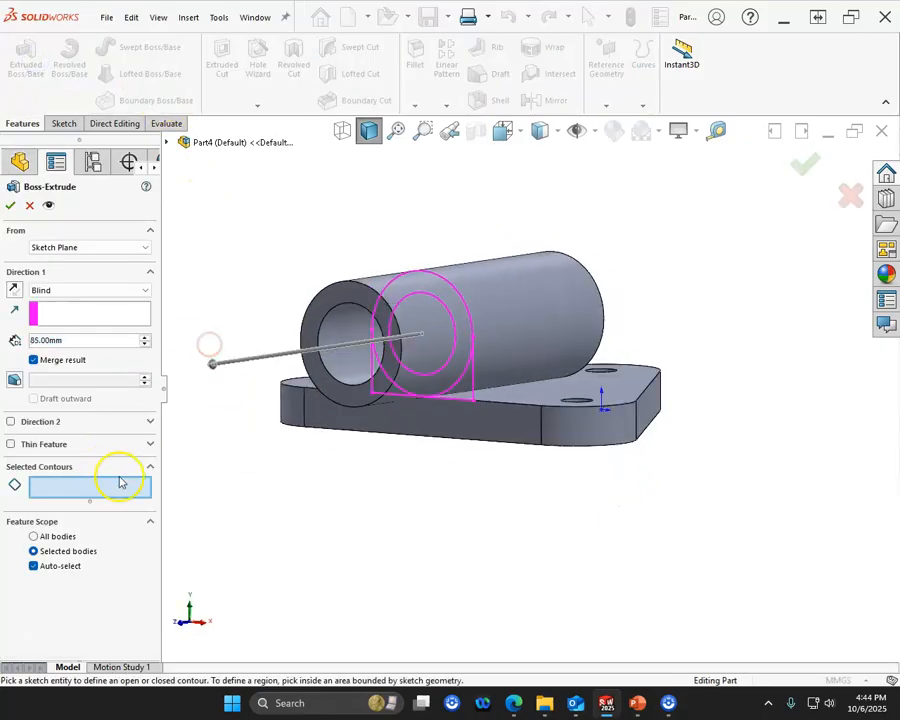
left_click(460, 396)
mouse_move(404, 478)
middle_mouse_down()
mouse_move(446, 475)
mouse_move(468, 462)
mouse_move(461, 459)
mouse_move(520, 518)
middle_mouse_up()
left_click(446, 438)
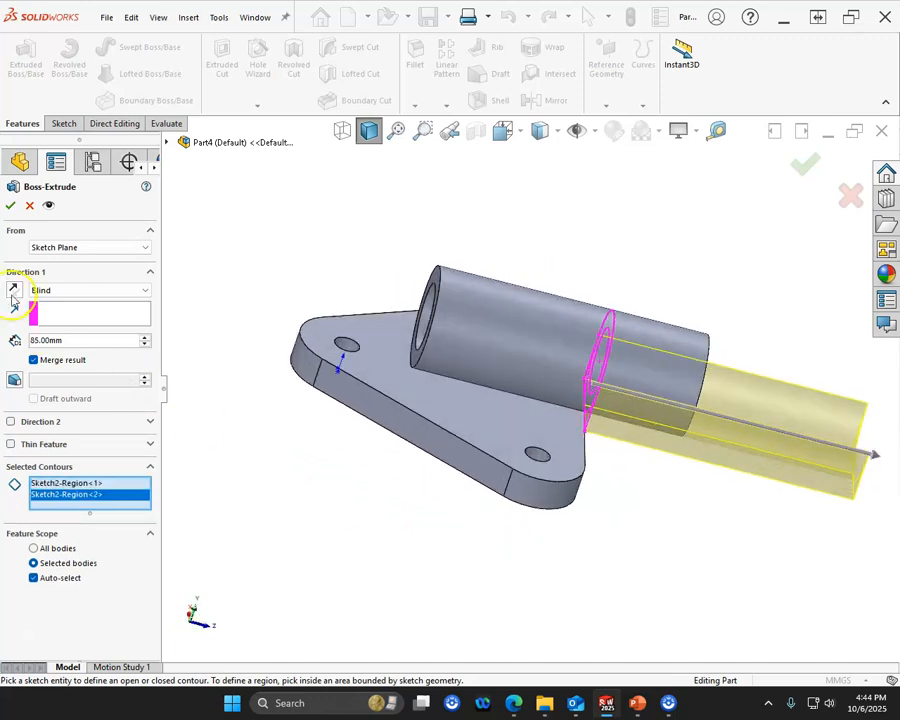
- Reverse the support extrusion over the plate, end it with Up To Surface at the pipe's rear ring face, and finish it
left_click(15, 290)
left_click(70, 292)
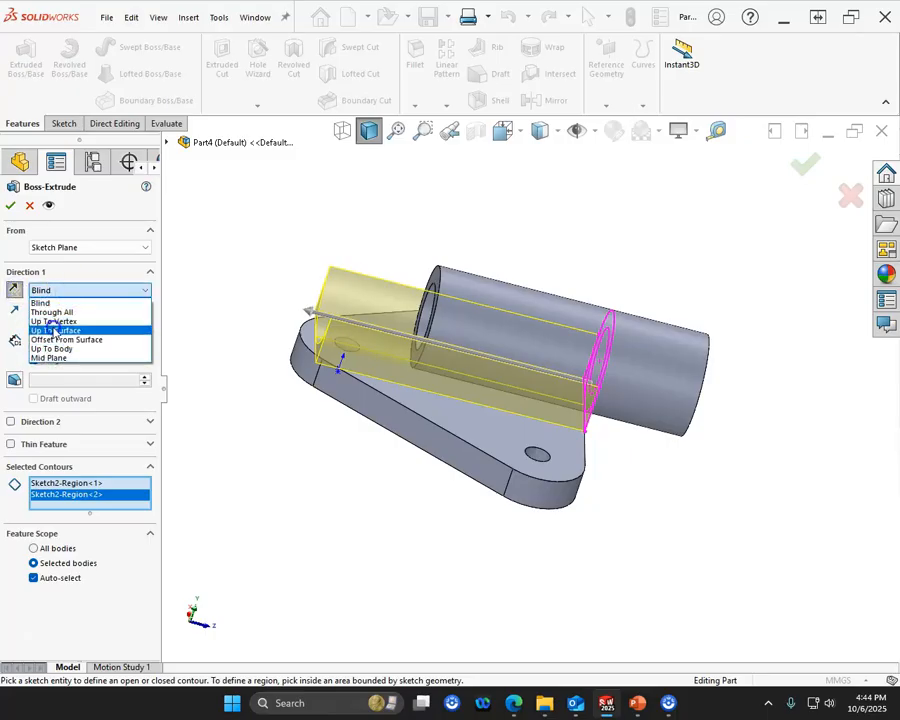
left_click(55, 330)
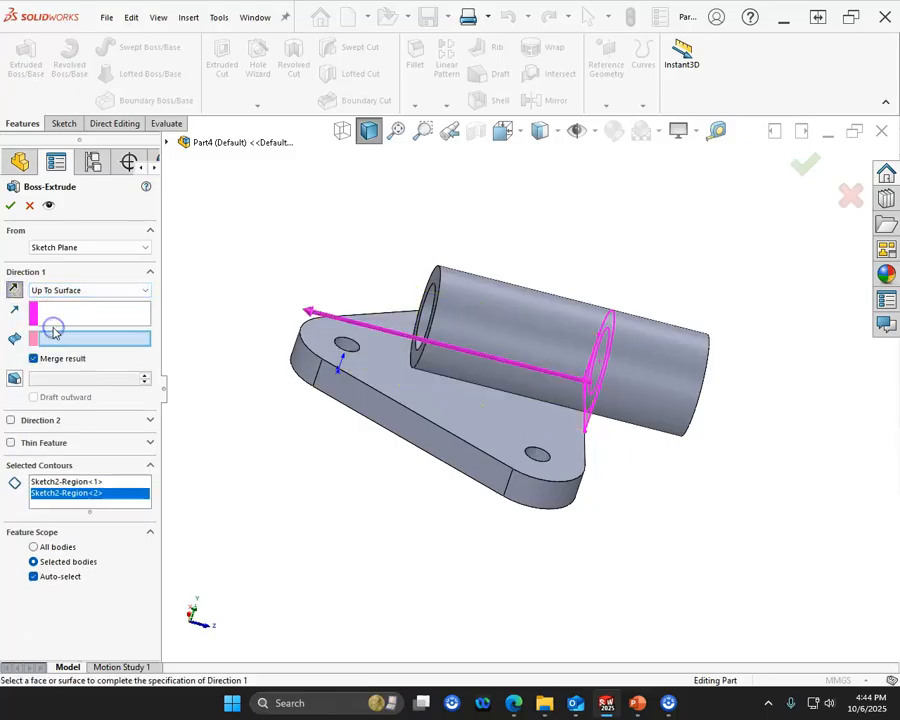
left_click(428, 292)
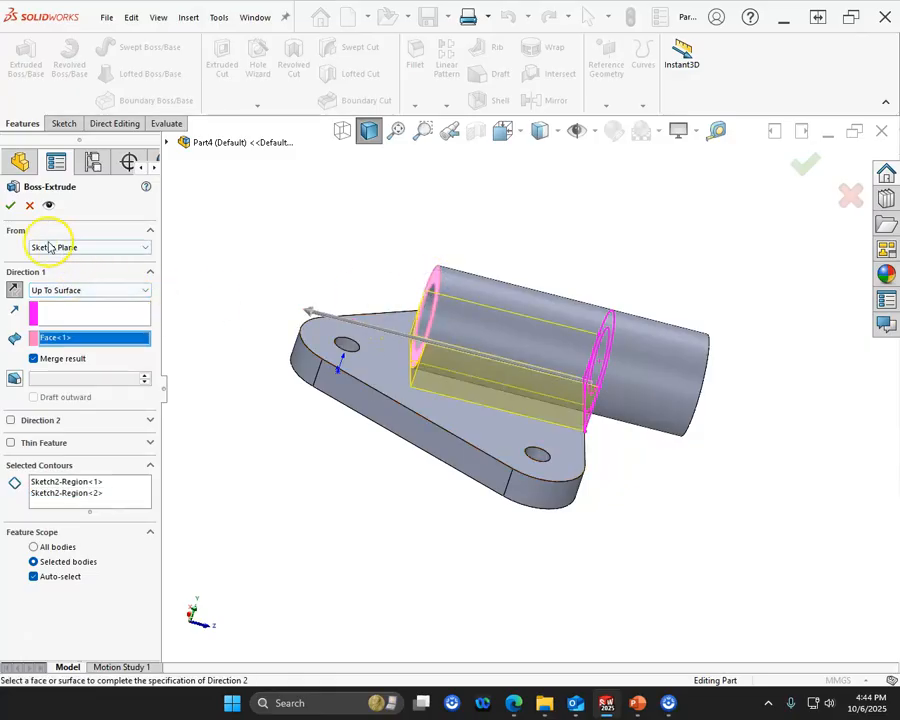
left_click(10, 206)
middle_click_drag(277, 532, 623, 448)
scroll(502, 361, "up", 5)
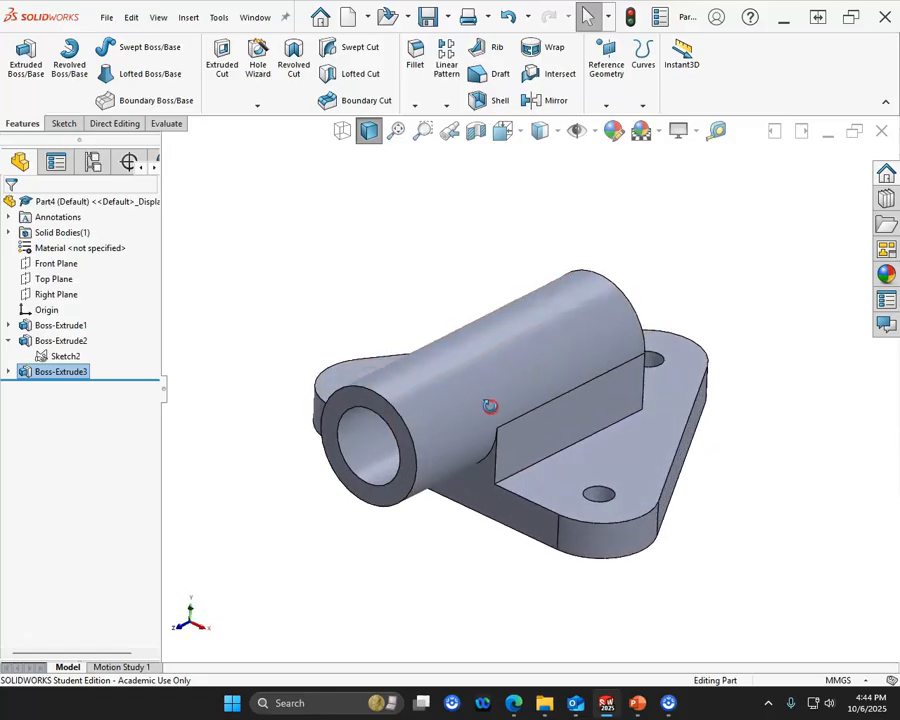
middle_click_drag(519, 483, 536, 460)
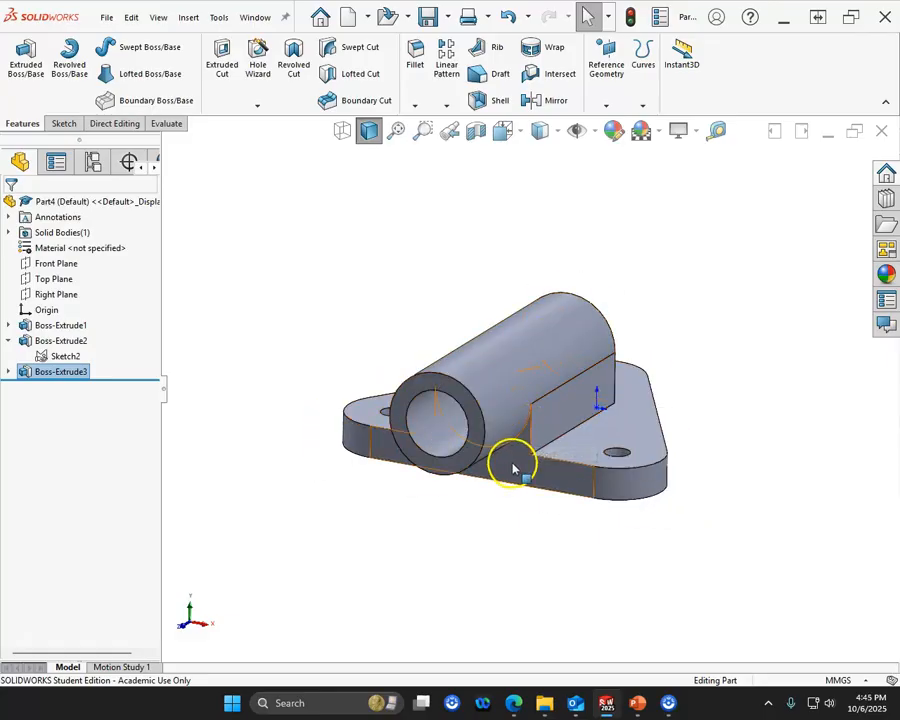
- Create a reference plane offset 30 mm in front of the plate's front face
left_click(512, 466)
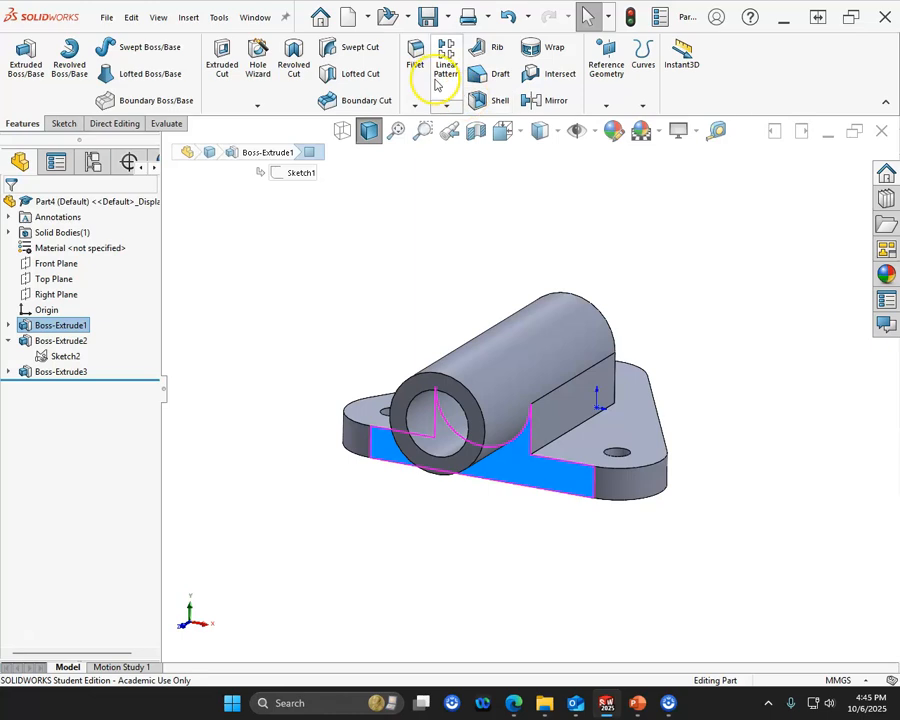
left_click(596, 80)
left_click(598, 122)
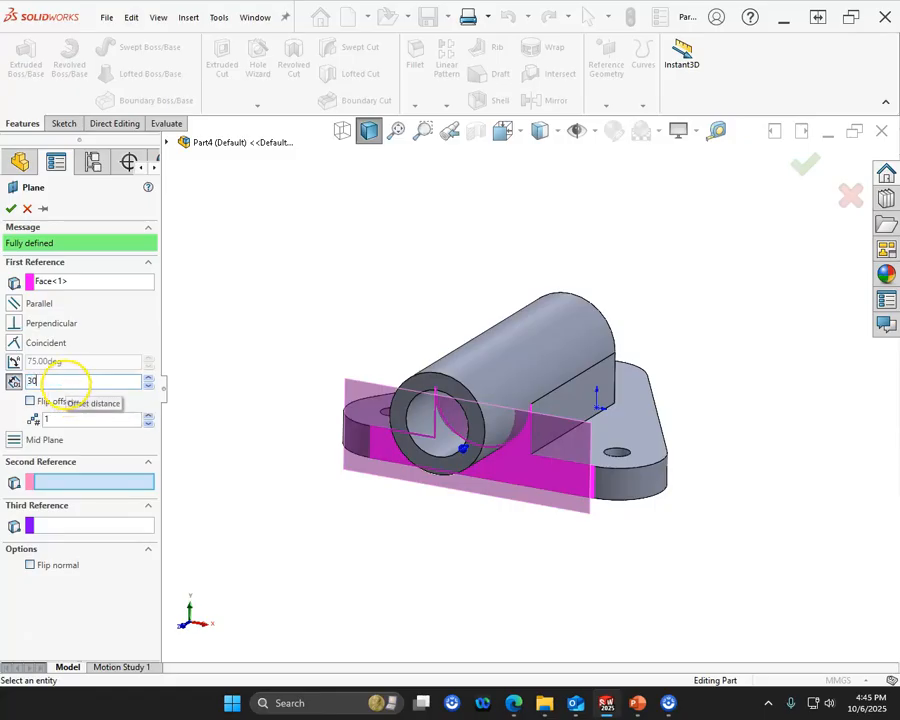
middle_click_drag(181, 331, 217, 314)
left_click(11, 208)
middle_click_drag(237, 381, 300, 390)
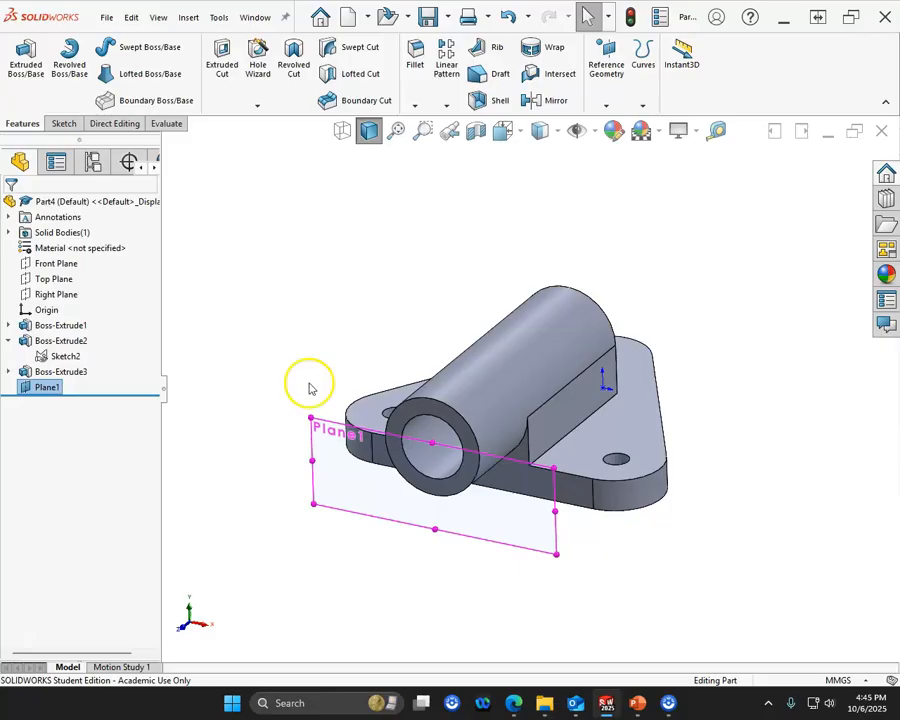
left_click(330, 362)
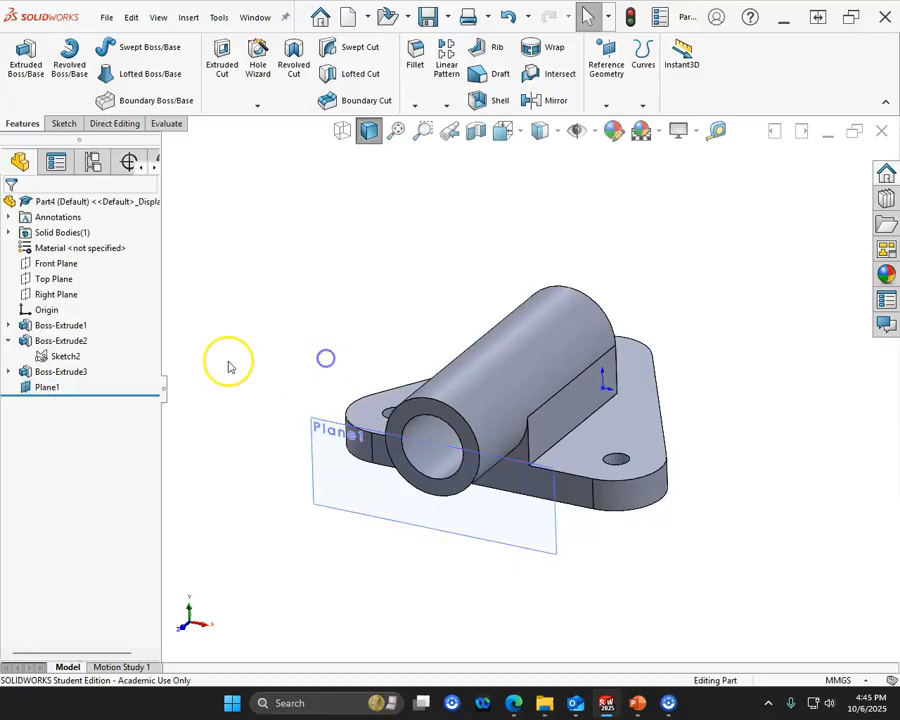
- Hide the new offset reference plane
right_click(48, 390)
left_click(84, 364)
middle_click_drag(272, 402, 391, 433)
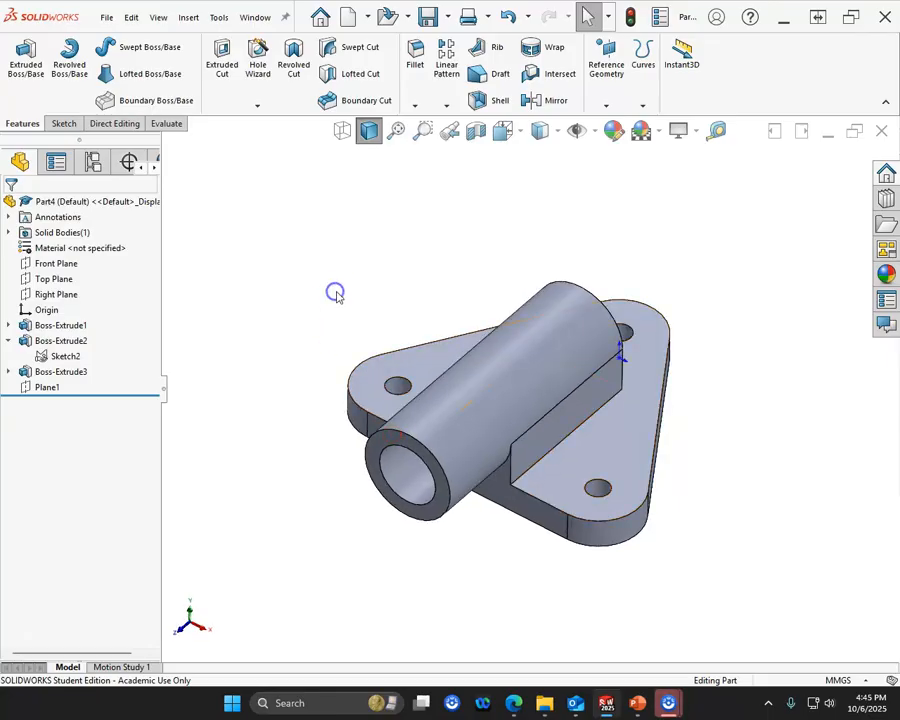
- Save the part as P5-10 in the A06 - Level5 folder
key("ctrl+s")
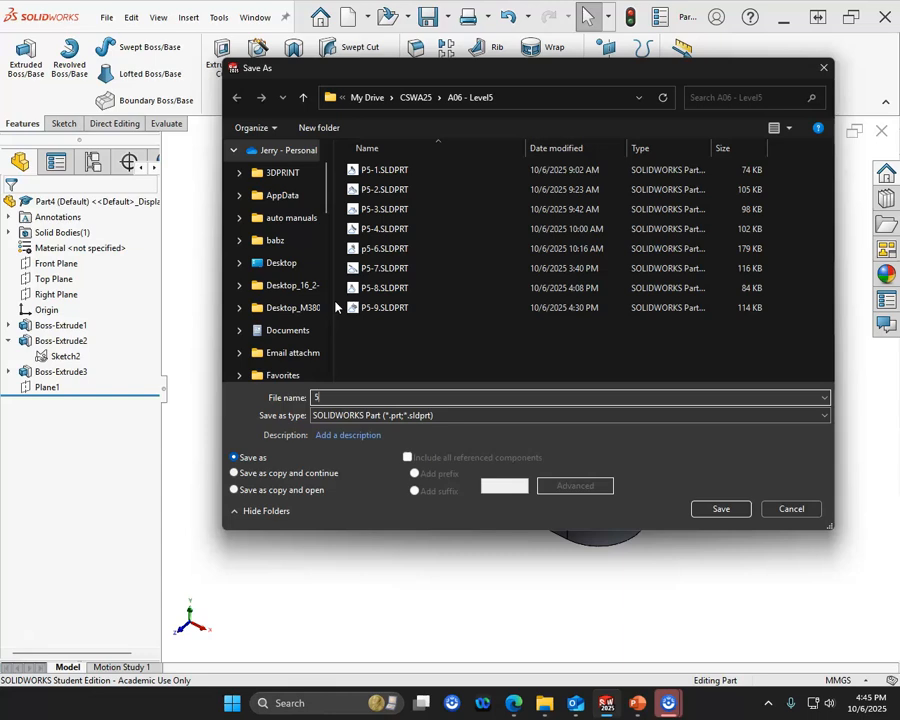
type("P5-10")
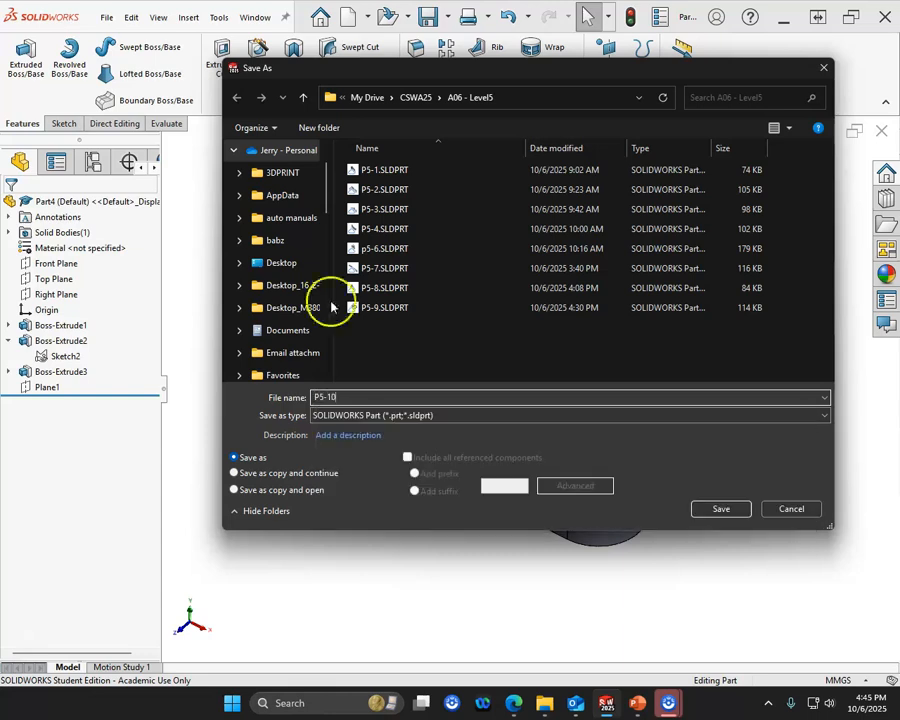
left_click(720, 509)
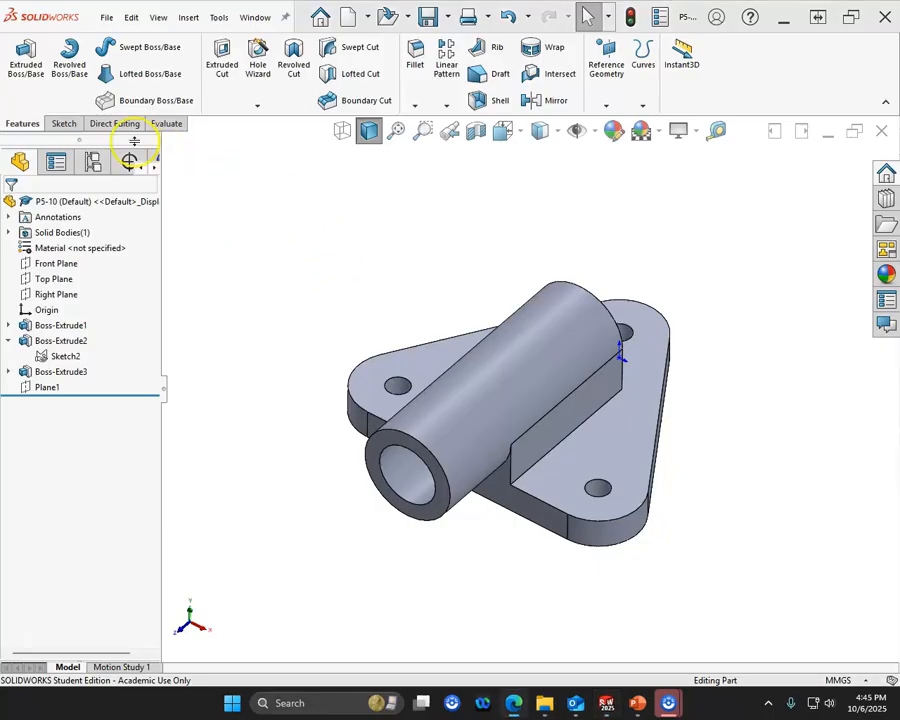
- Check the mass properties of the part and close the report
left_click(168, 124)
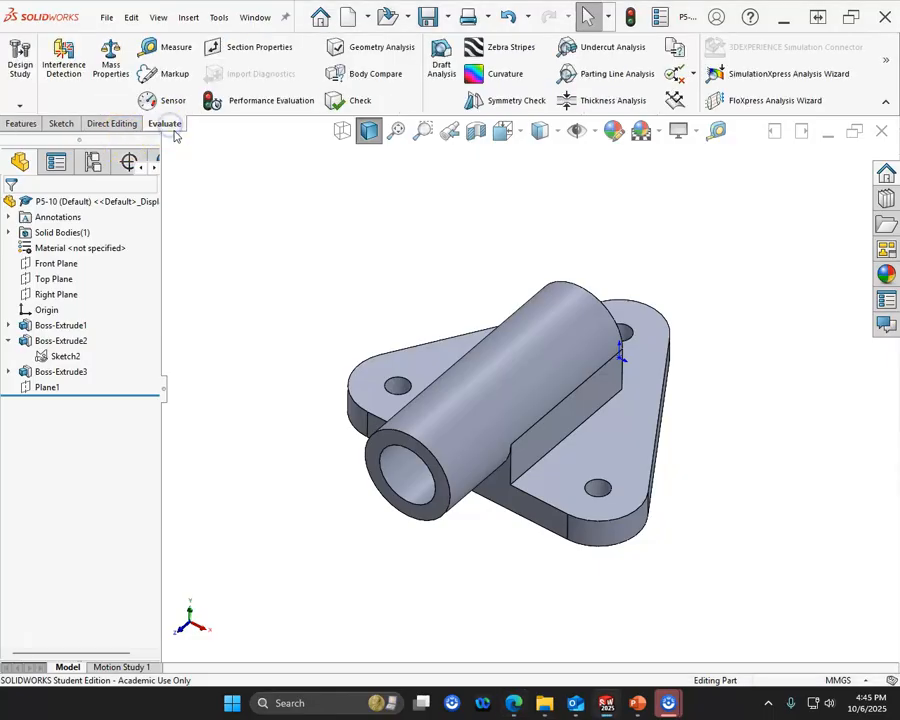
left_click(110, 66)
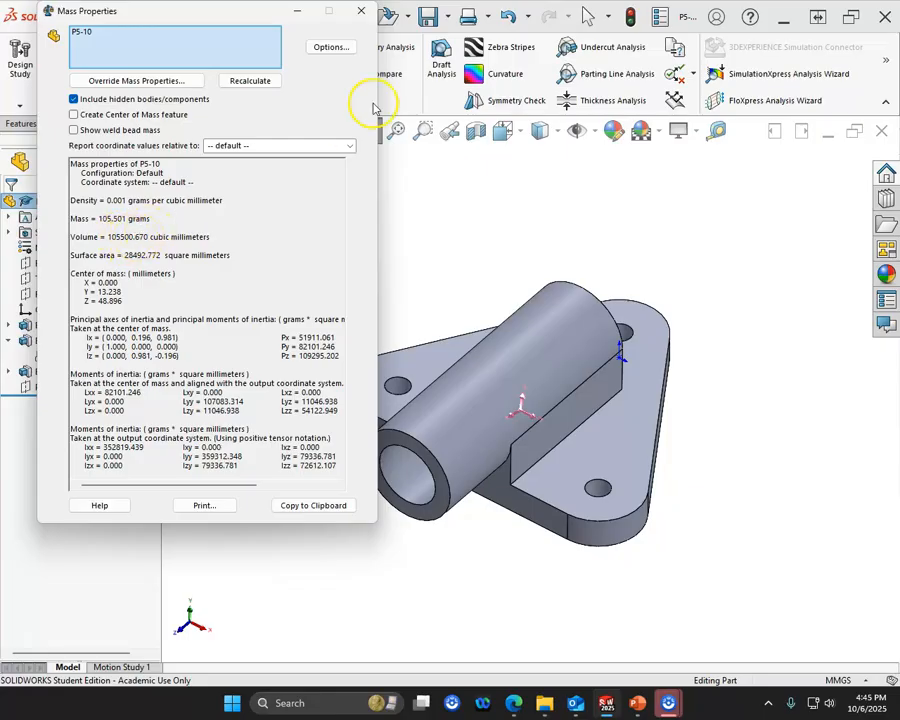
left_click(361, 10)
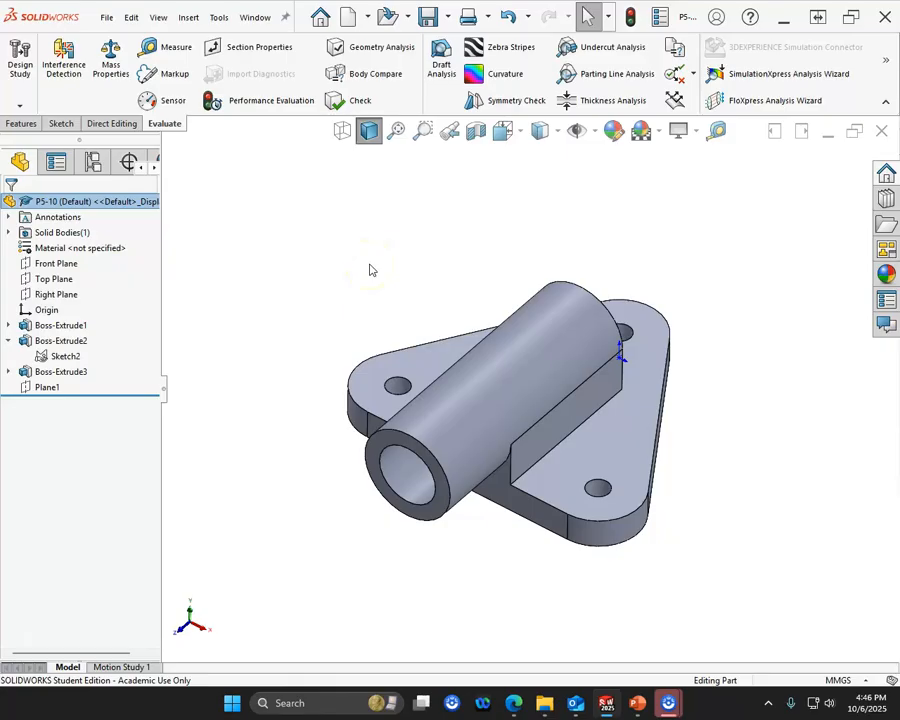
left_click(445, 387)
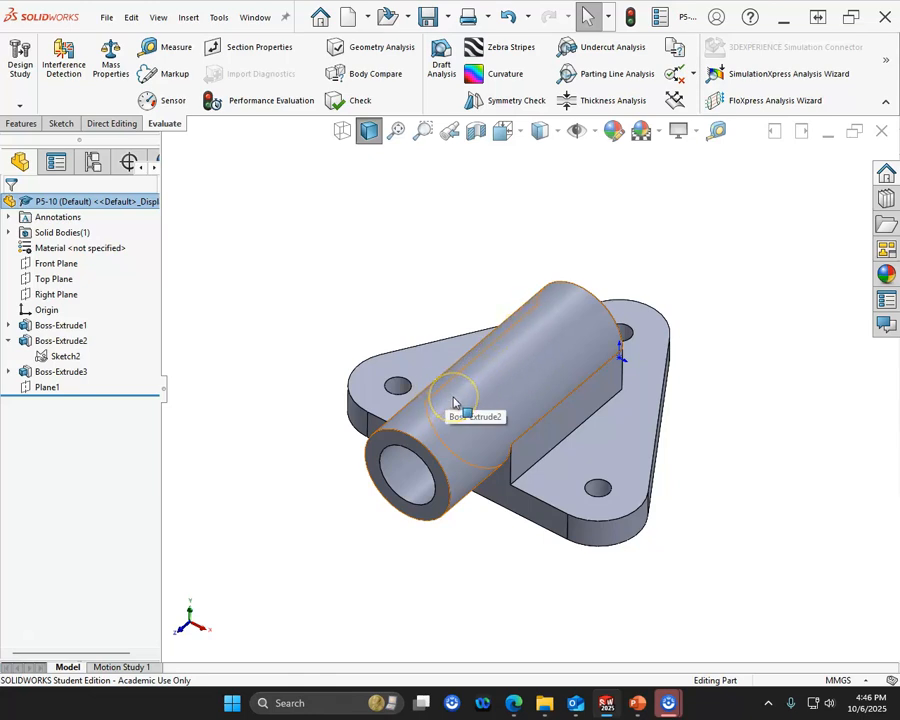
left_click(331, 406)
middle_click_drag(291, 398, 325, 348)
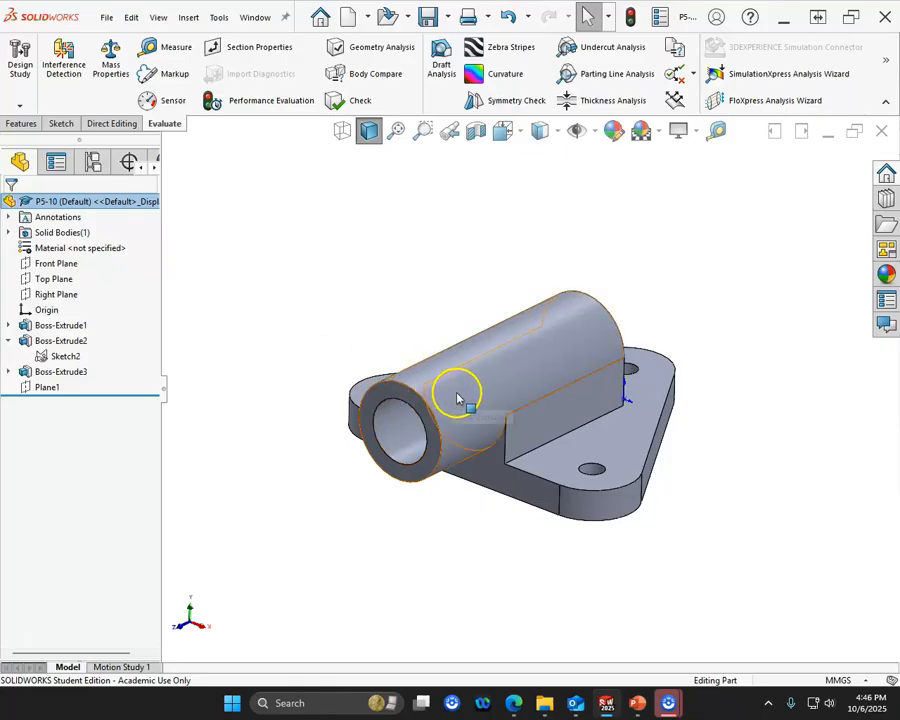
- Sketch on Plane1 two 16 mm centerlines from the pipe's centre to its outer edge, one vertical and one sloping up-right at about 49°
left_click(397, 393)
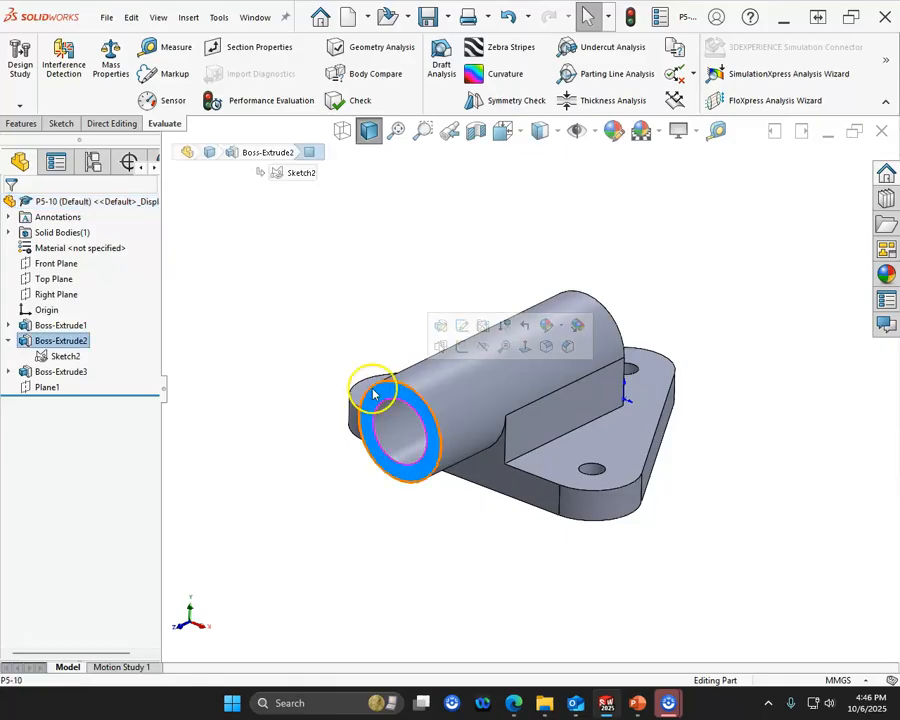
left_click(57, 389)
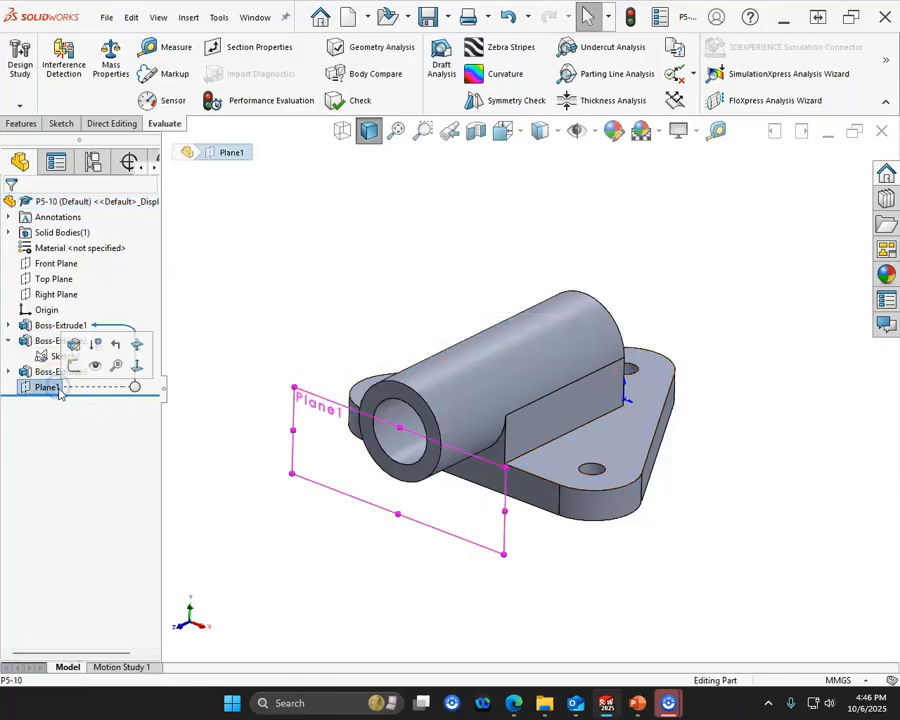
left_click(74, 367)
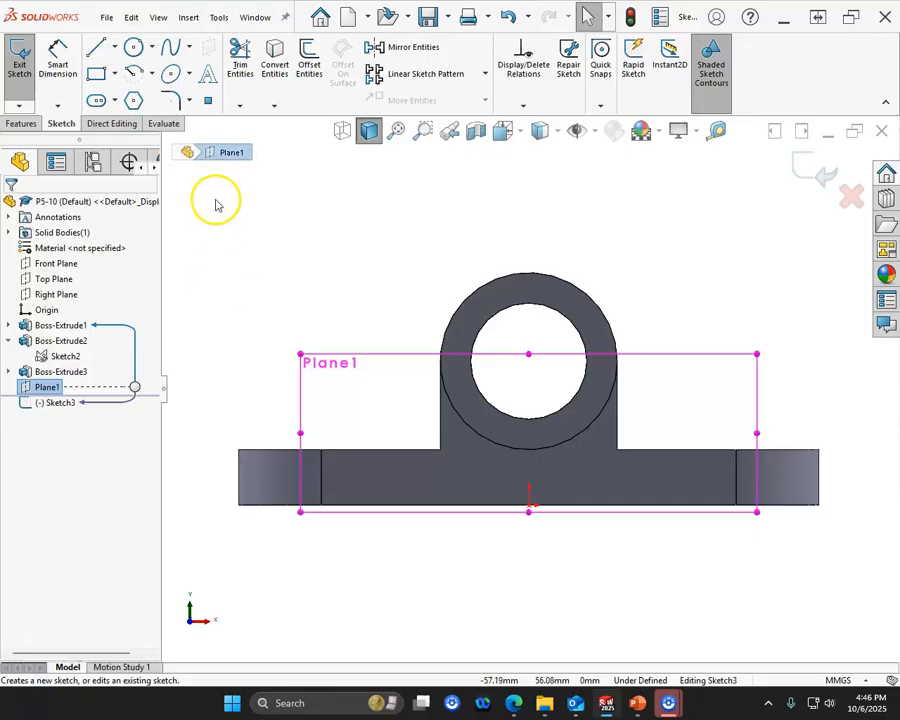
left_click(115, 50)
left_click(117, 88)
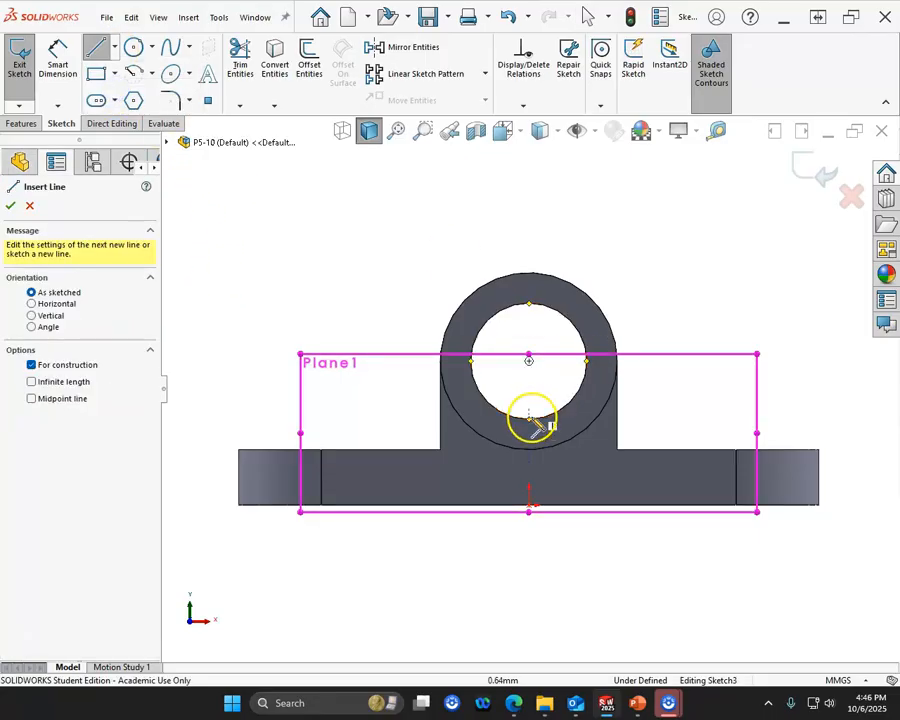
left_click(529, 361)
left_click_drag(529, 272, 529, 272)
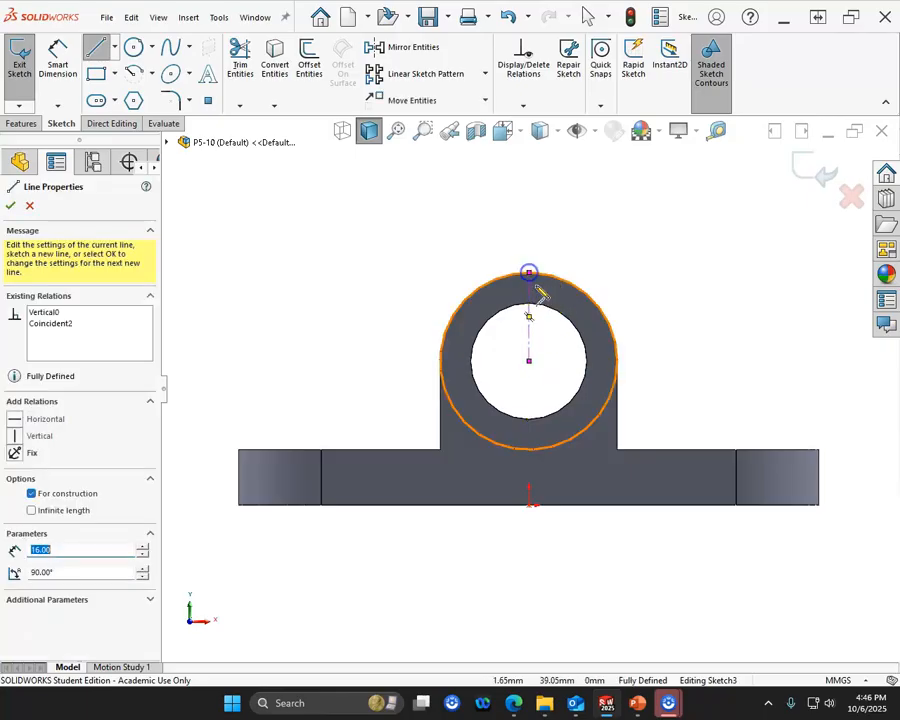
left_click_drag(529, 361, 587, 296)
right_click(666, 252)
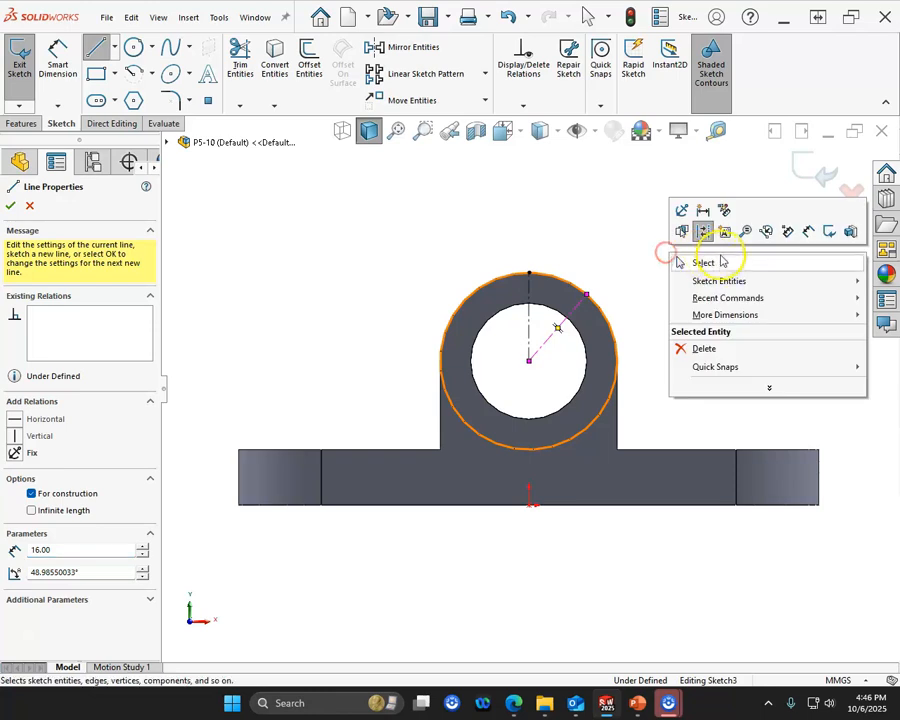
left_click(720, 260)
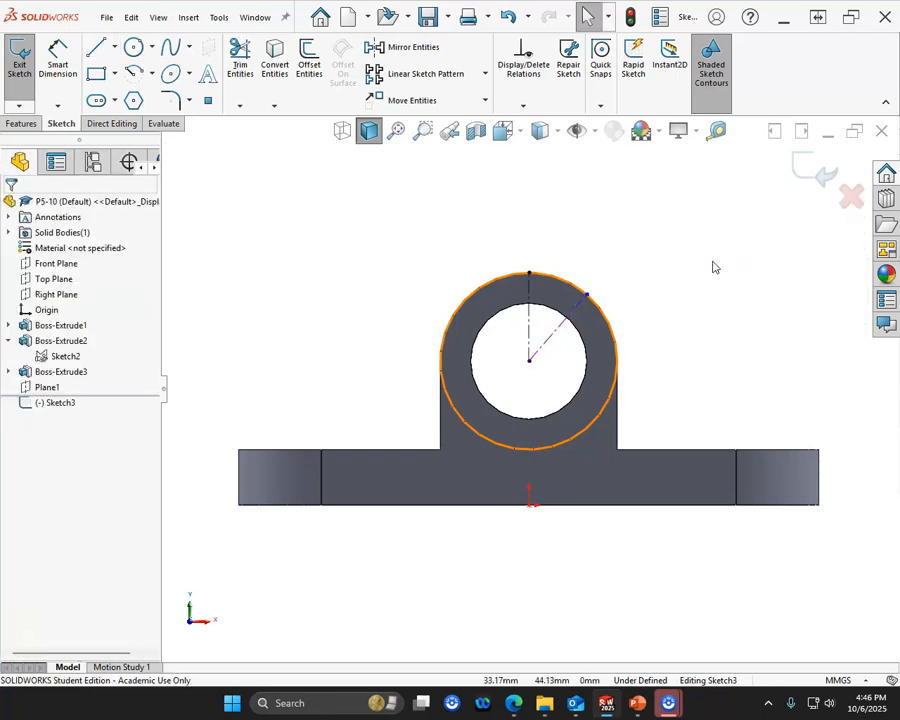
- Dimension the angle between the two centerlines as 22.5° and exit the sketch
right_click(713, 262)
left_click(832, 239)
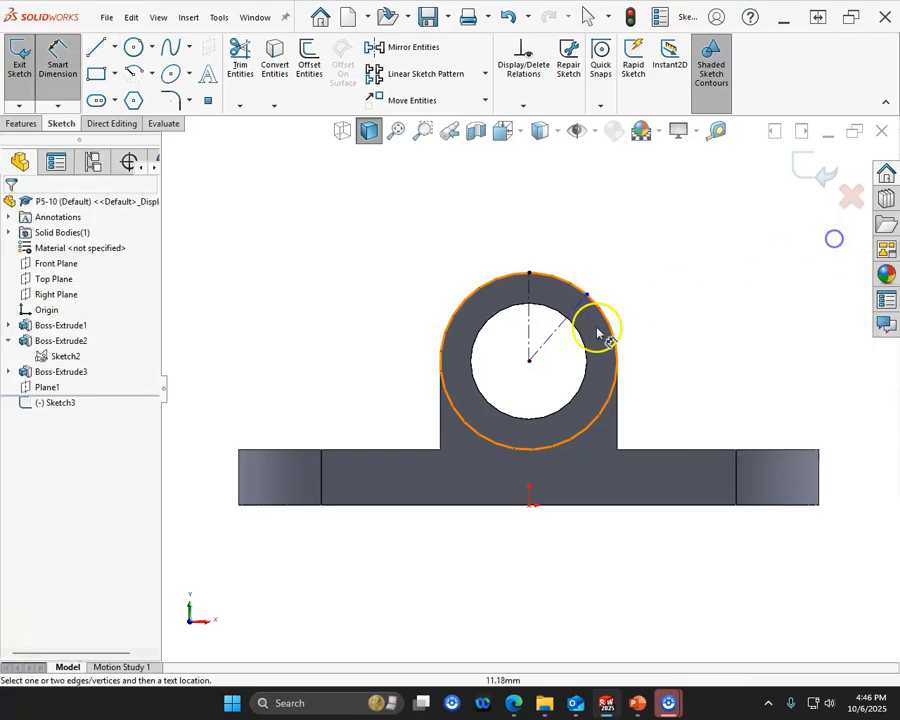
left_click(531, 328)
left_click(557, 333)
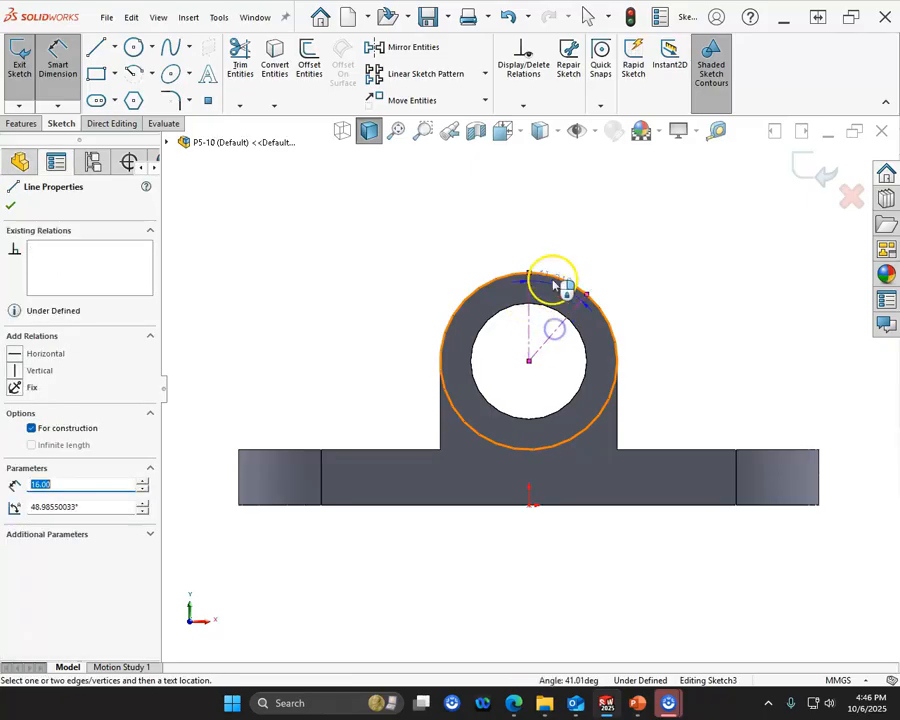
left_click(560, 264)
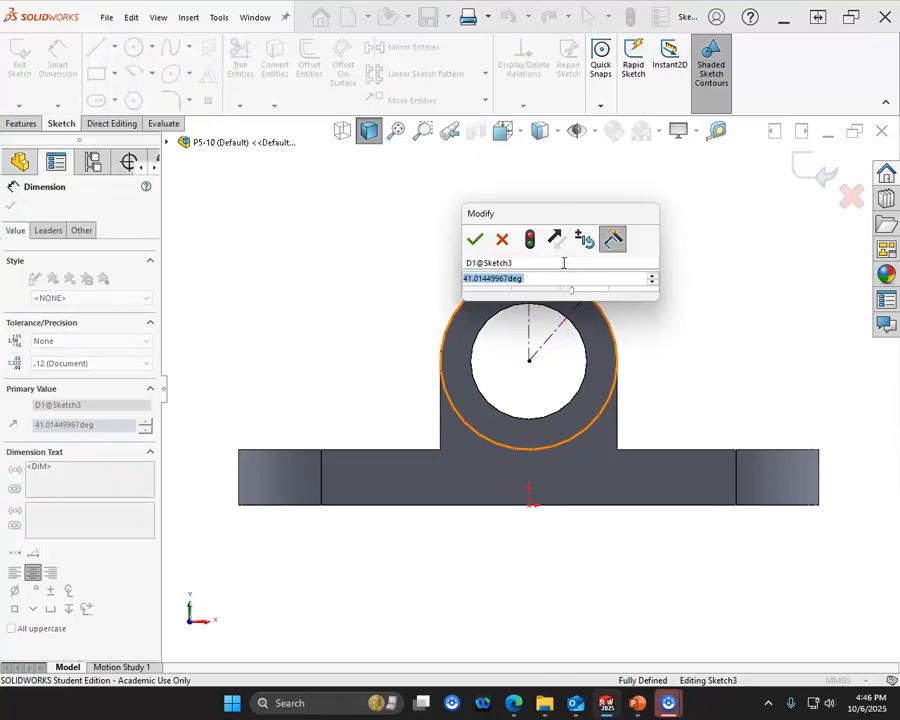
type("22.5")
key("Return")
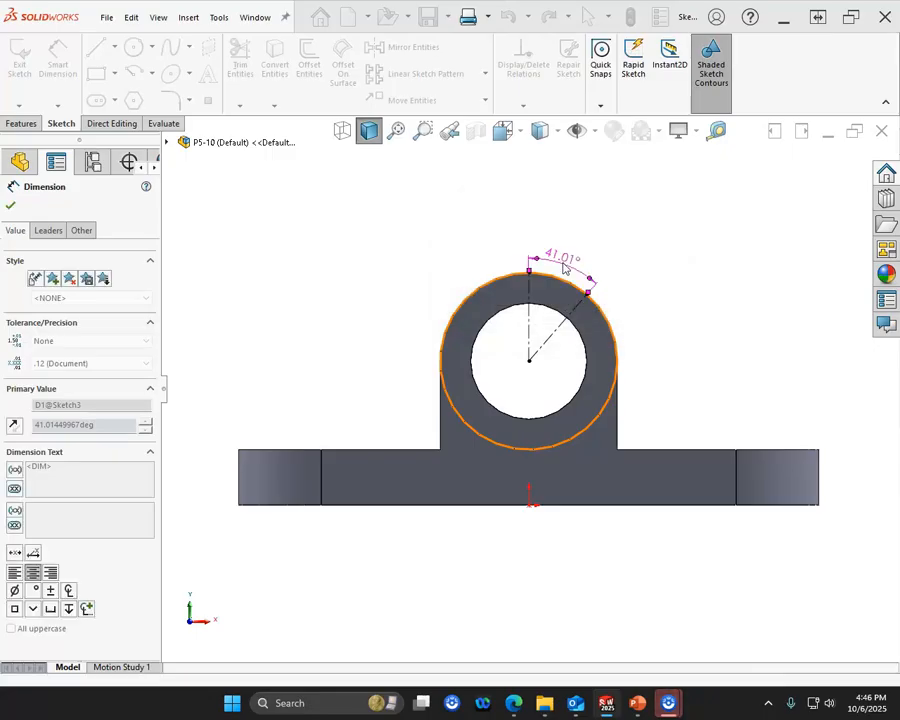
left_click(604, 284)
left_click(808, 176)
mouse_move(593, 311)
middle_mouse_down()
mouse_move(594, 295)
mouse_move(566, 295)
mouse_move(554, 344)
middle_mouse_up()
left_click(410, 281)
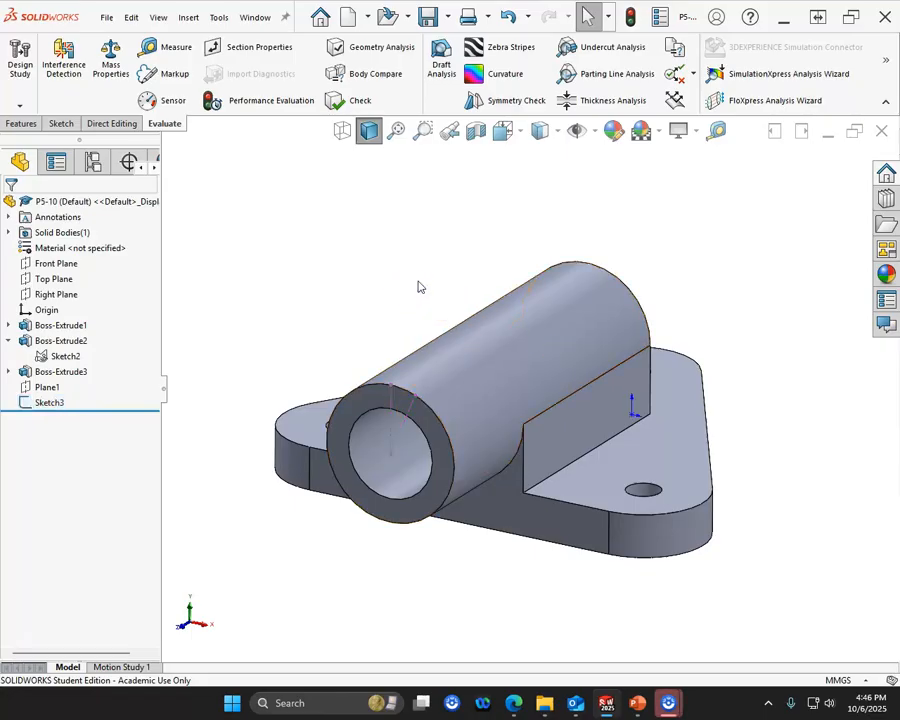
- Rename the 22.5° reference sketch as "plane index"
left_click(52, 404)
left_click(52, 404)
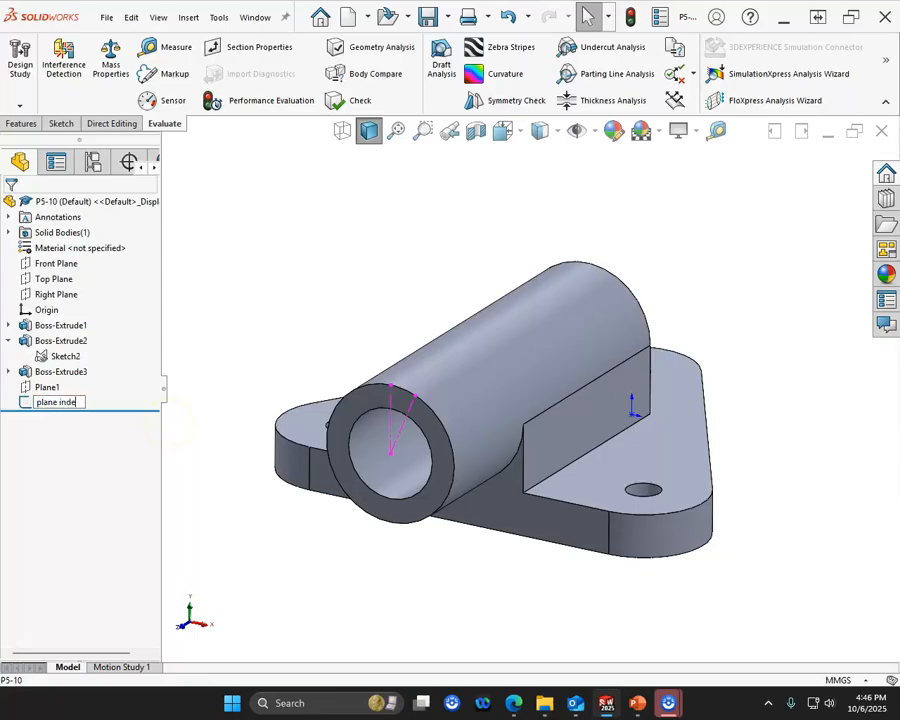
key("Return")
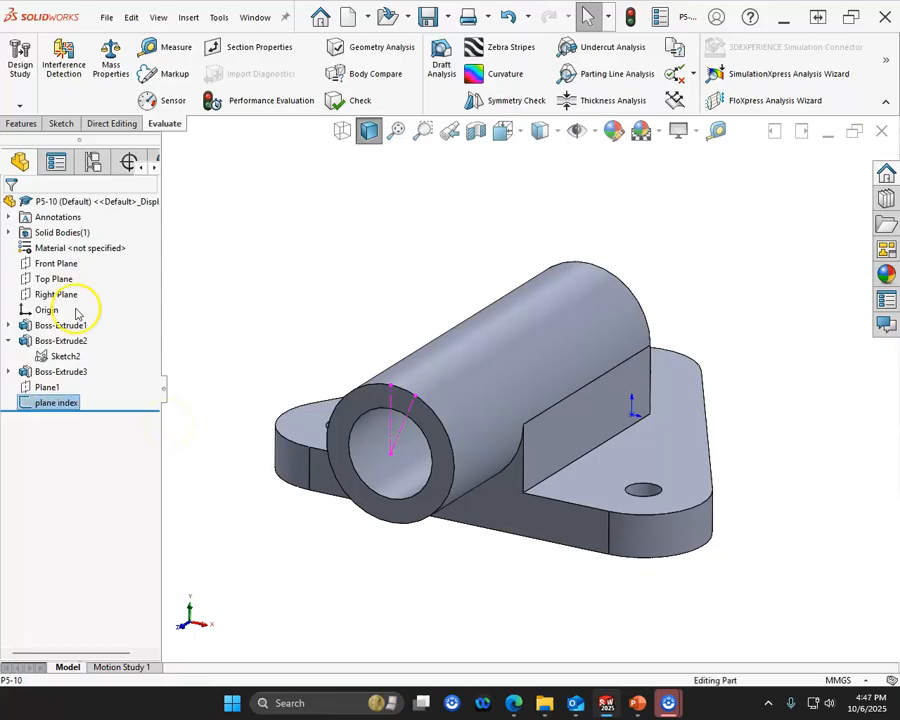
- Start a reference plane tangent to the pipe's outer face, replacing the vertical centerline's endpoint with the Top Plane as second reference
left_click(376, 343)
left_click(447, 368)
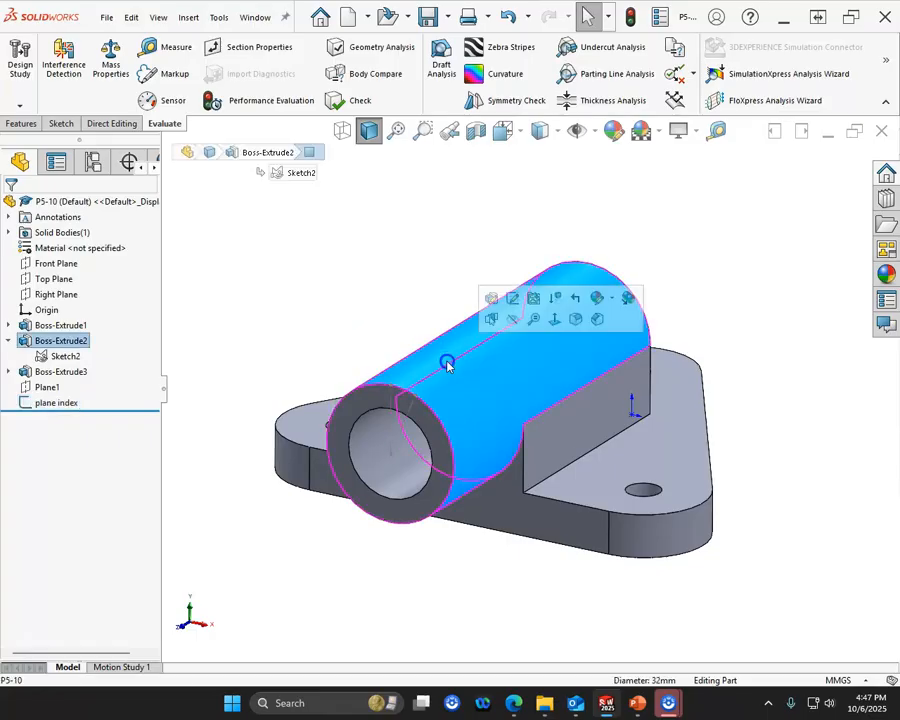
left_click(390, 382)
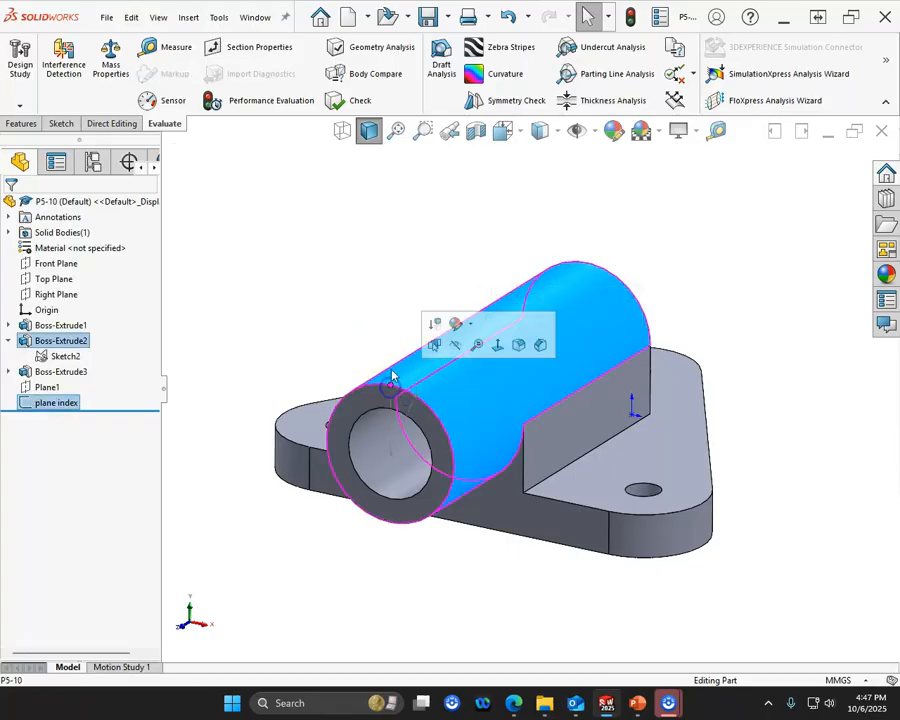
left_click(21, 123)
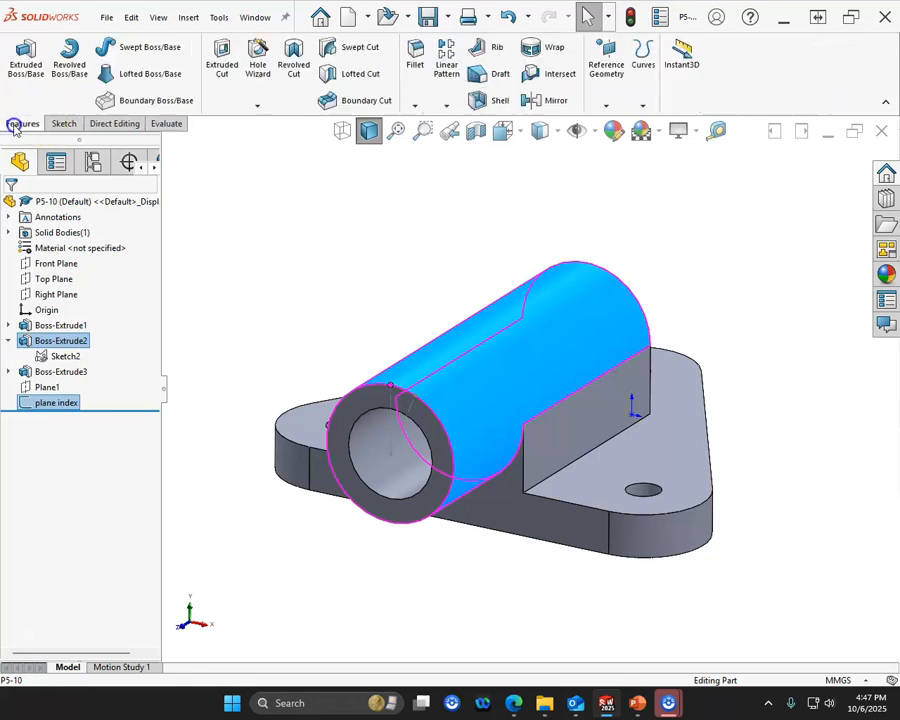
left_click(606, 70)
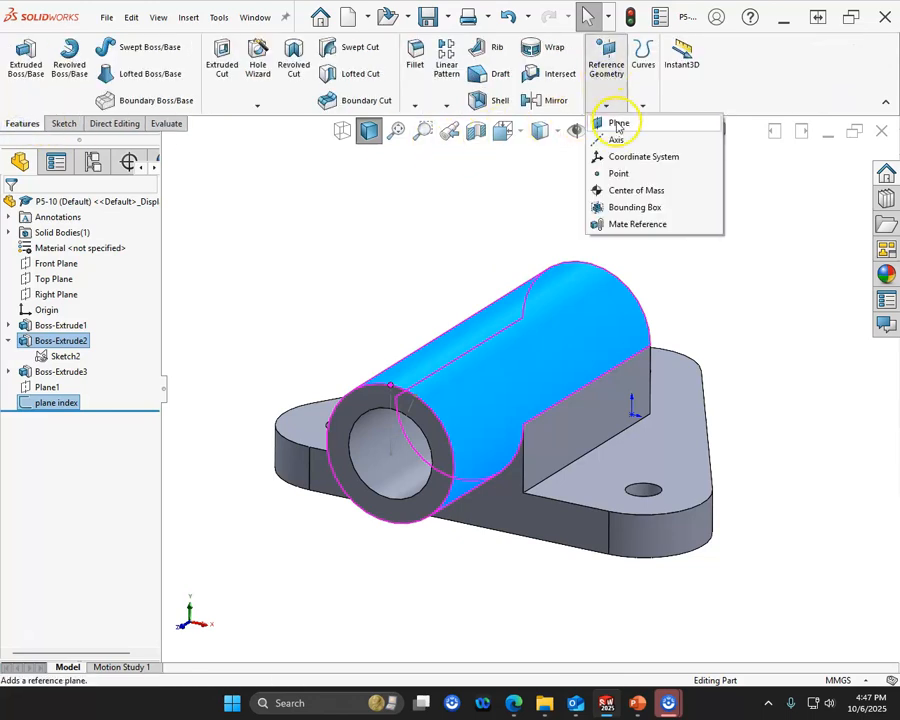
left_click(615, 122)
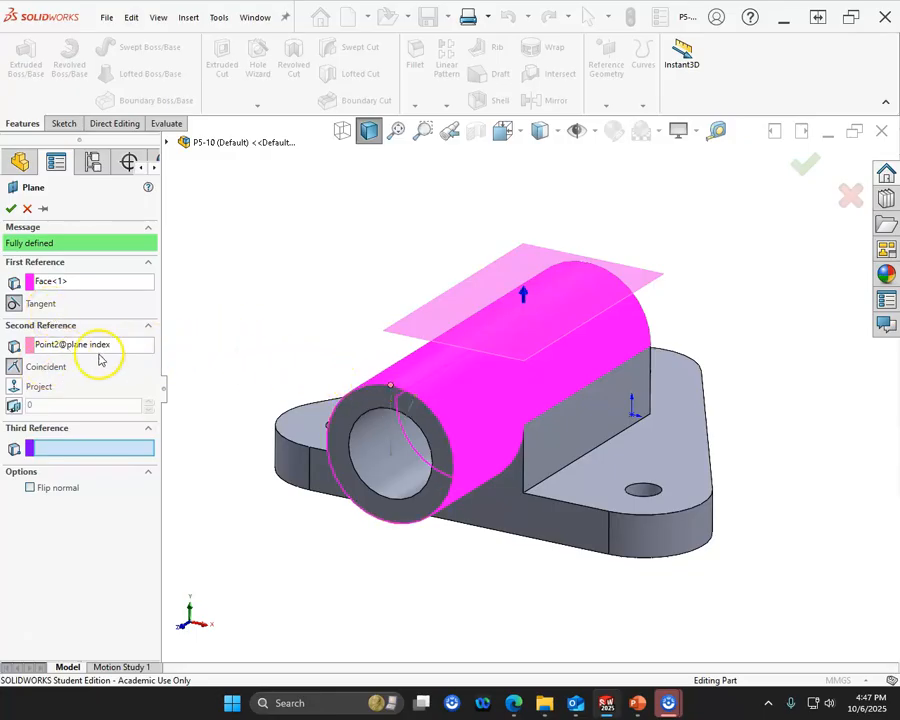
left_click(390, 390)
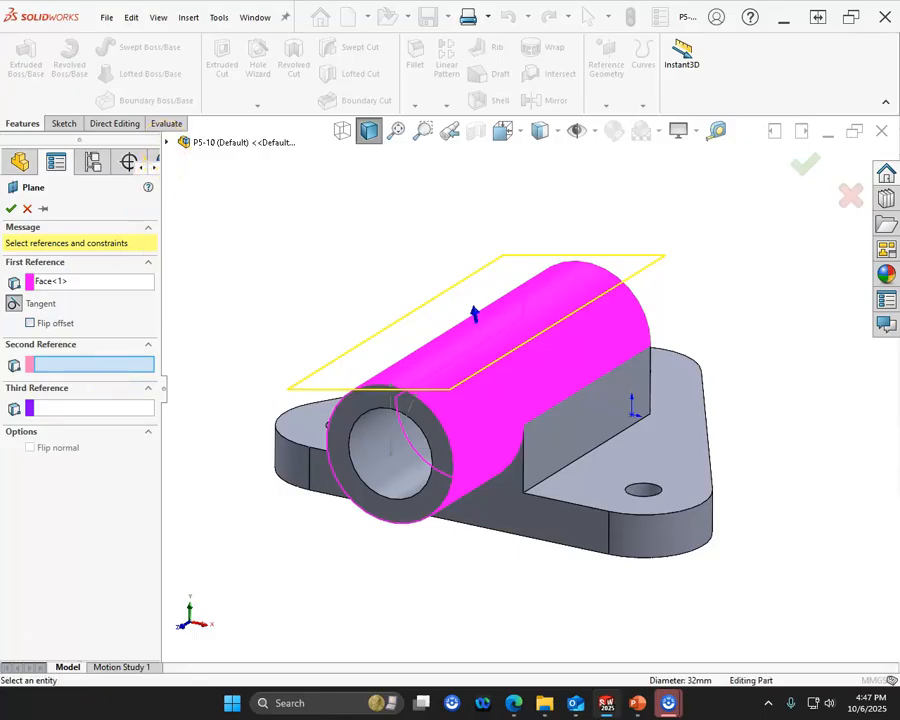
left_click(182, 142)
left_click(218, 220)
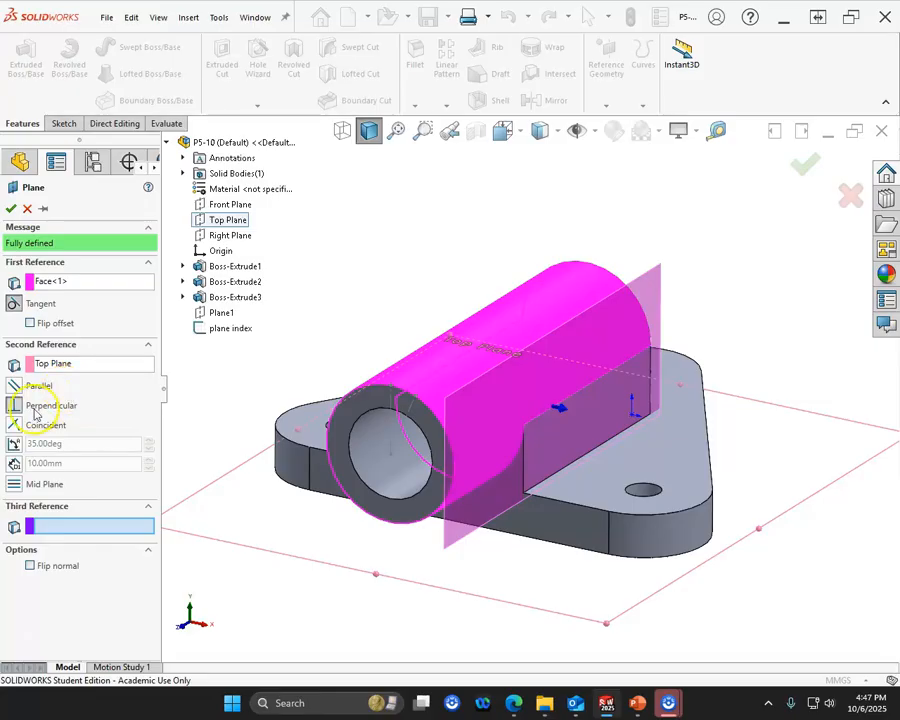
- Try constraining the tangent plane at a 22.5° angle to the Top Plane with the offset flipped
left_click(14, 386)
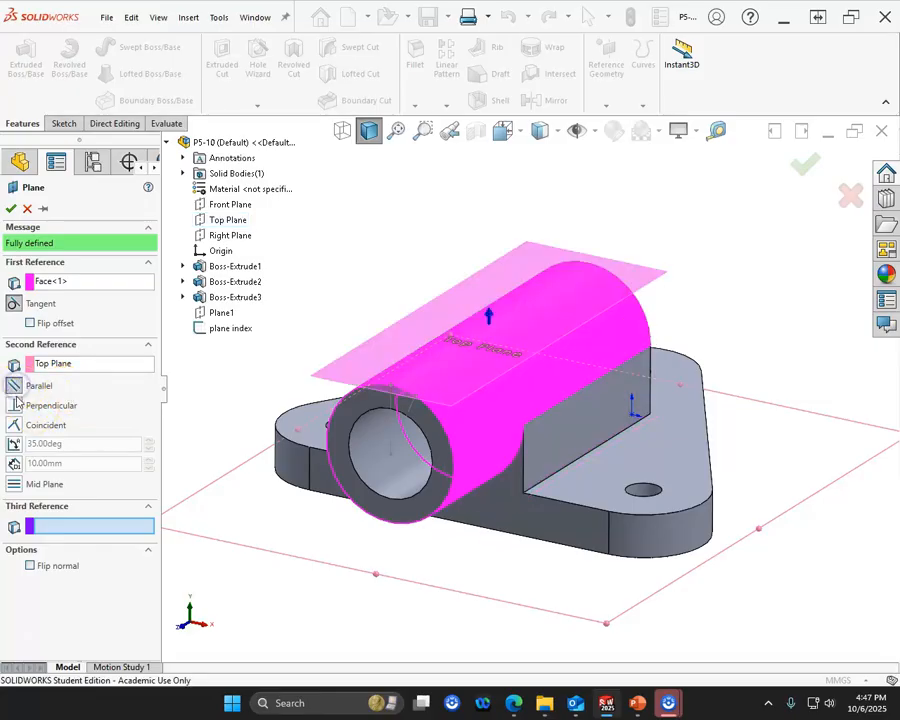
left_click(15, 404)
left_click(14, 444)
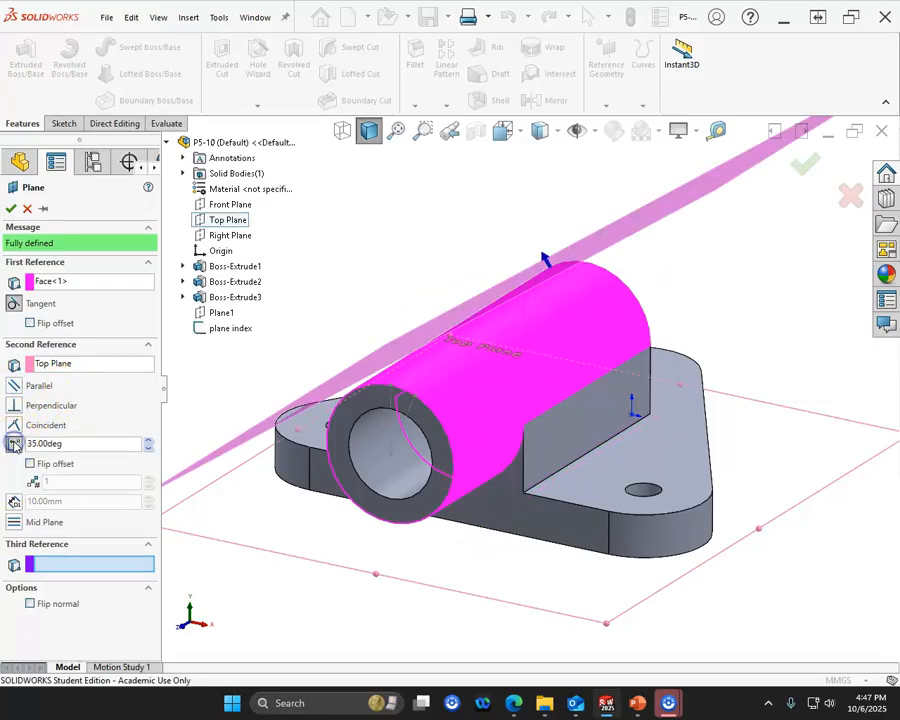
middle_click_drag(224, 455, 255, 436)
double_click(82, 443)
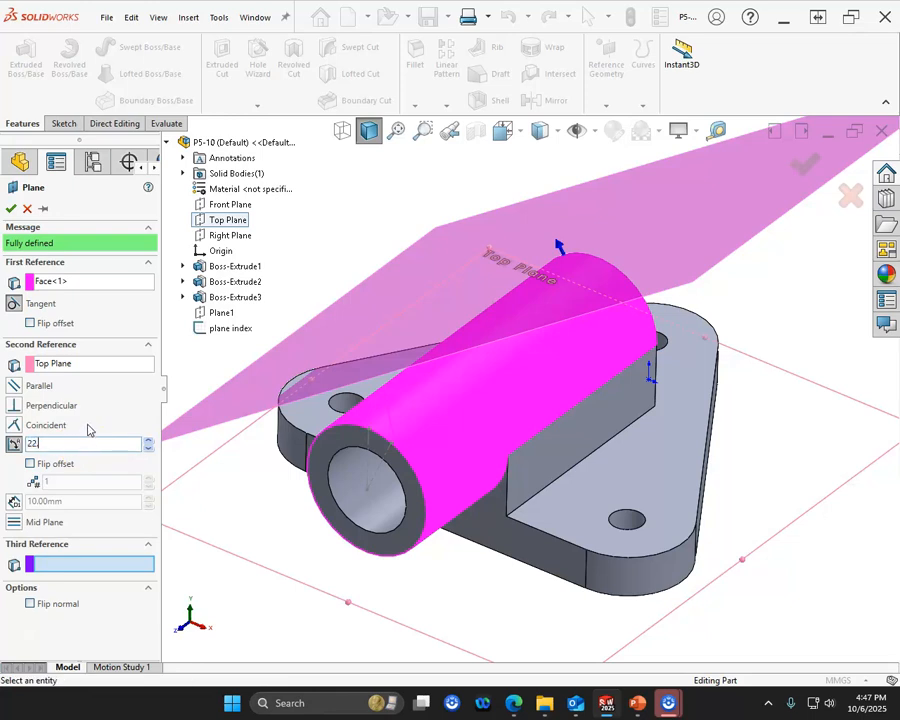
left_click(24, 469)
left_click(28, 466)
middle_click_drag(308, 471, 333, 393)
left_click(349, 316)
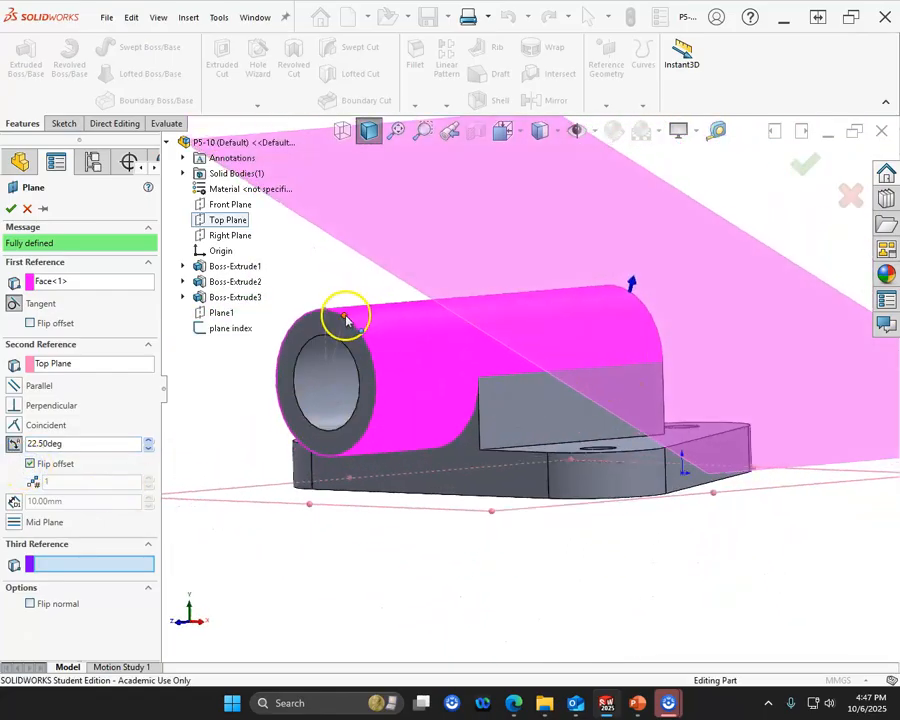
middle_click_drag(305, 441, 345, 478)
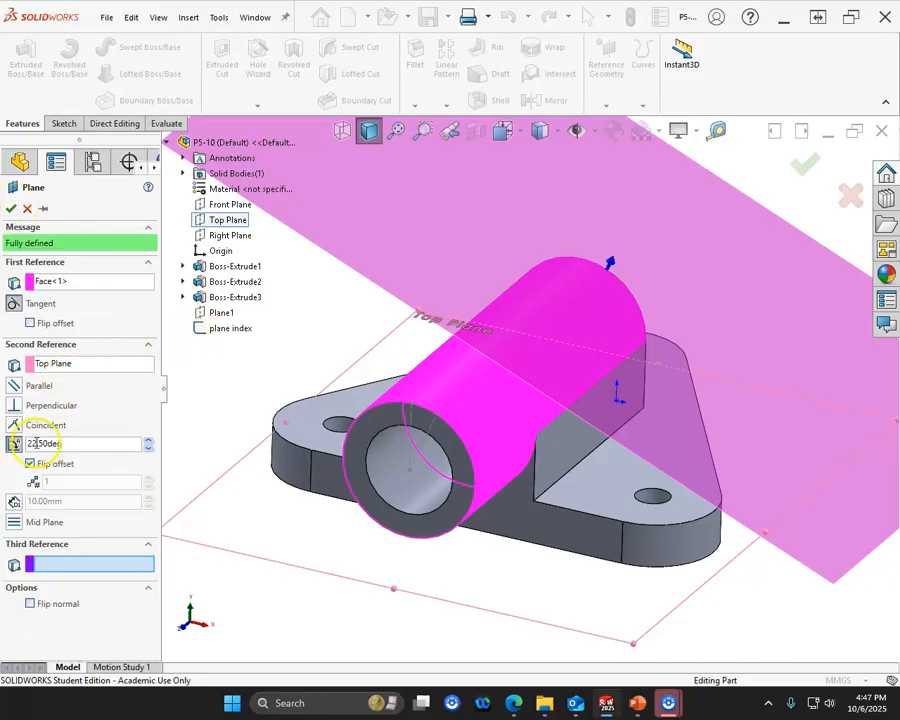
- Make the tangent plane parallel to the Top Plane and create it
left_click(15, 387)
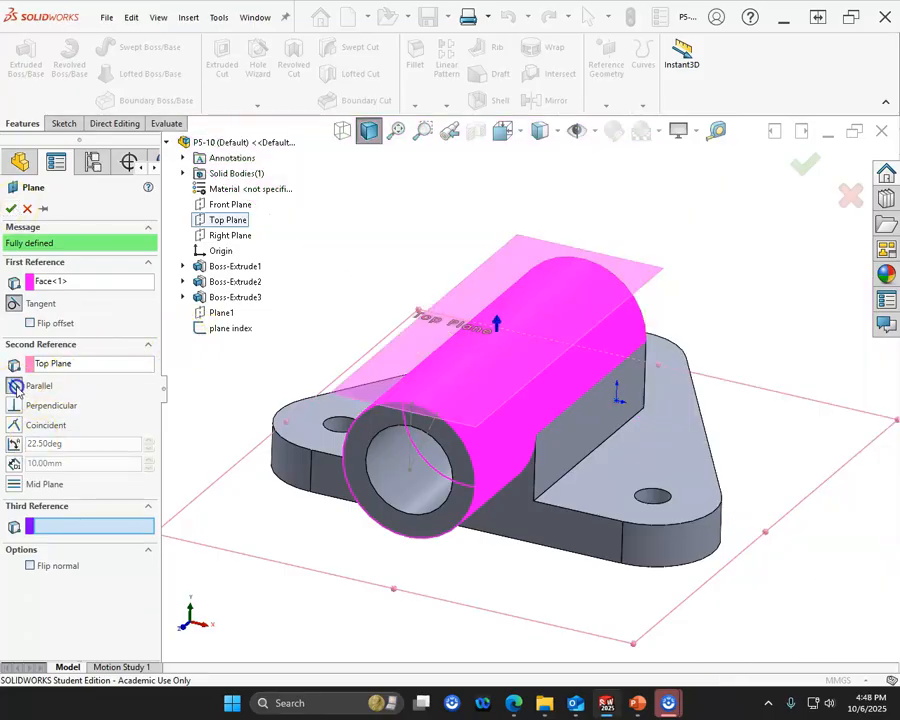
left_click(10, 208)
middle_click_drag(233, 354, 285, 338)
left_click(282, 293)
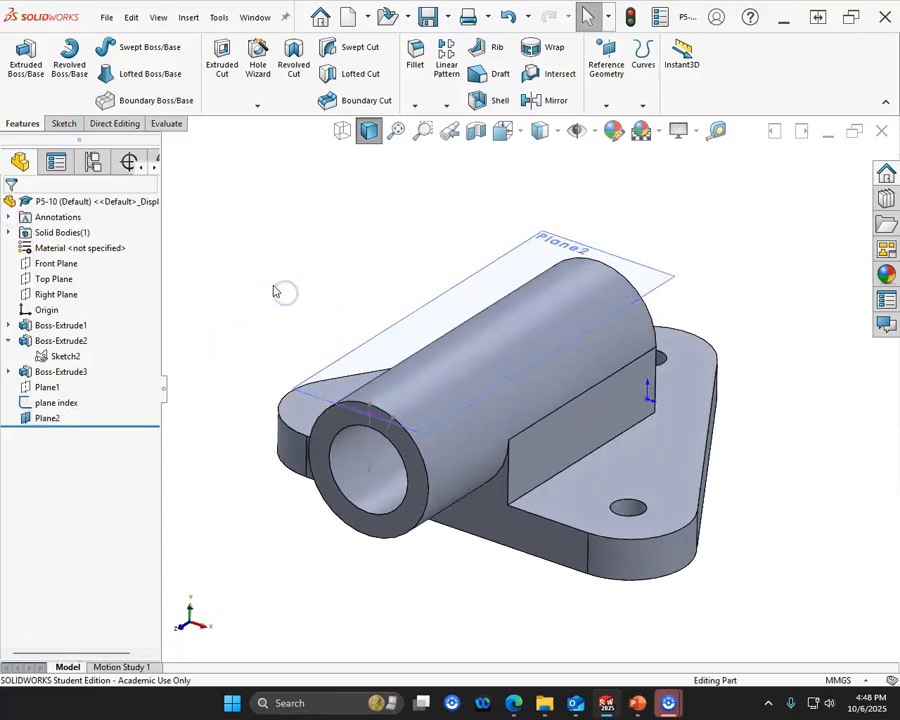
- Start a second reference plane tangent to the pipe's outer face and coincident with the sloping centerline's outer endpoint
left_click(605, 106)
left_click(618, 124)
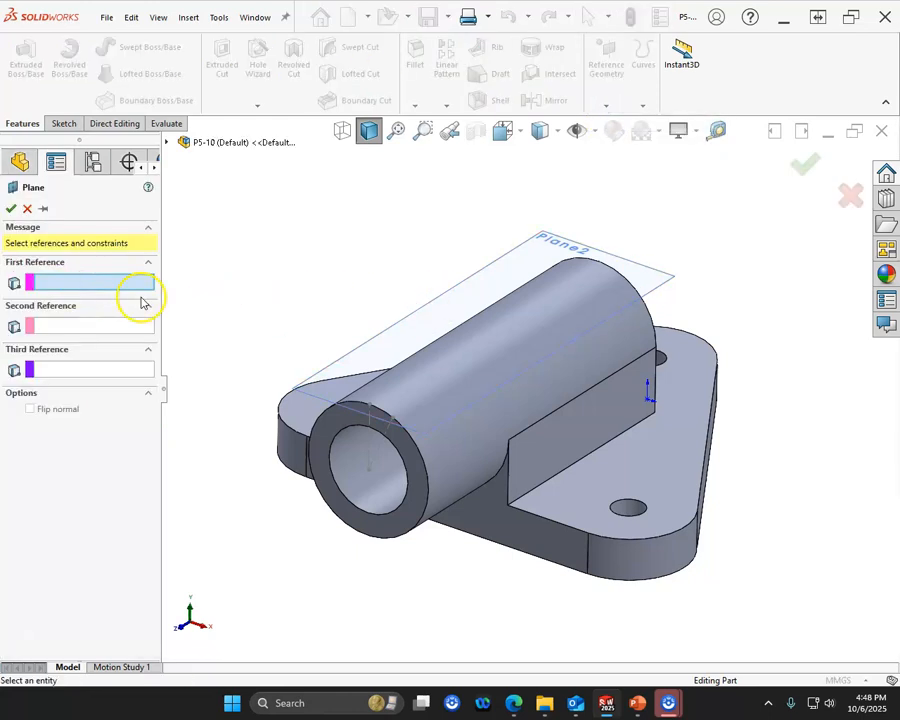
left_click(474, 440)
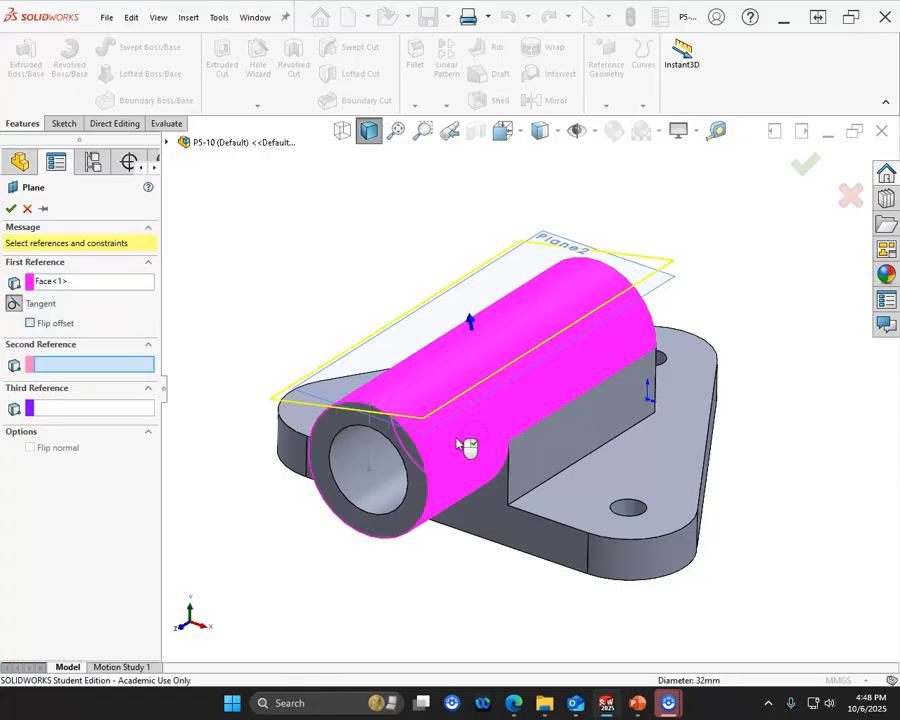
left_click(395, 422)
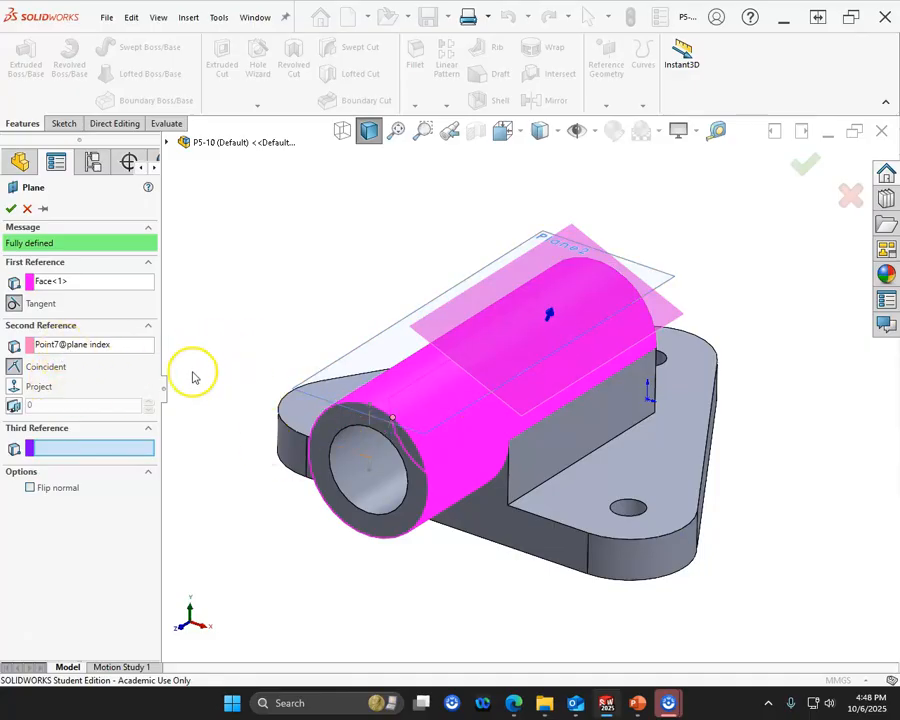
- Try the Right Plane as second reference instead of the endpoint, with the angle set to 90-22.5°
left_click(97, 345)
key("Delete")
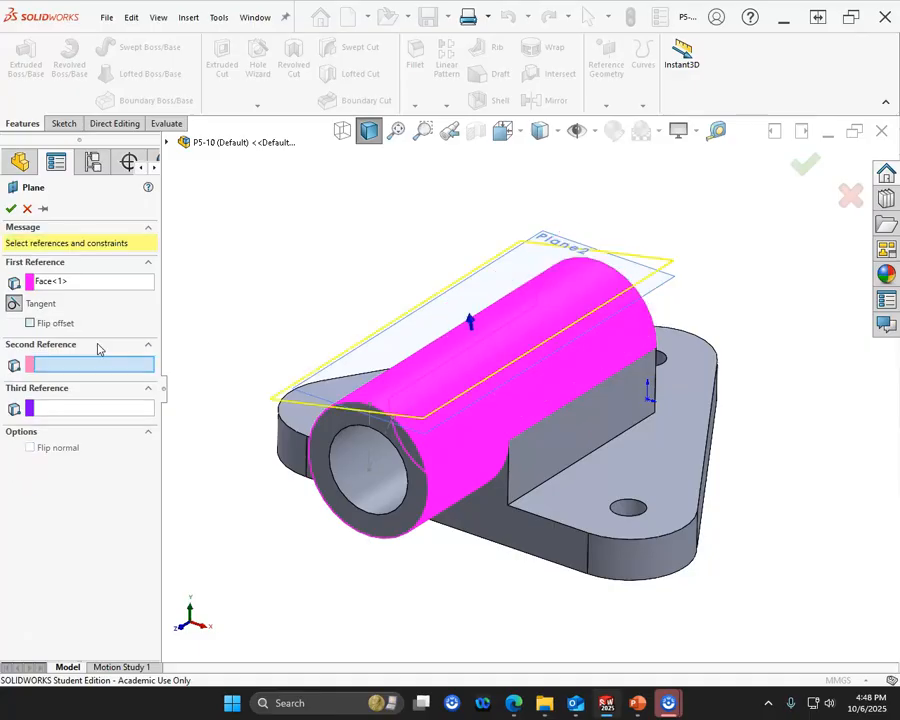
left_click(167, 144)
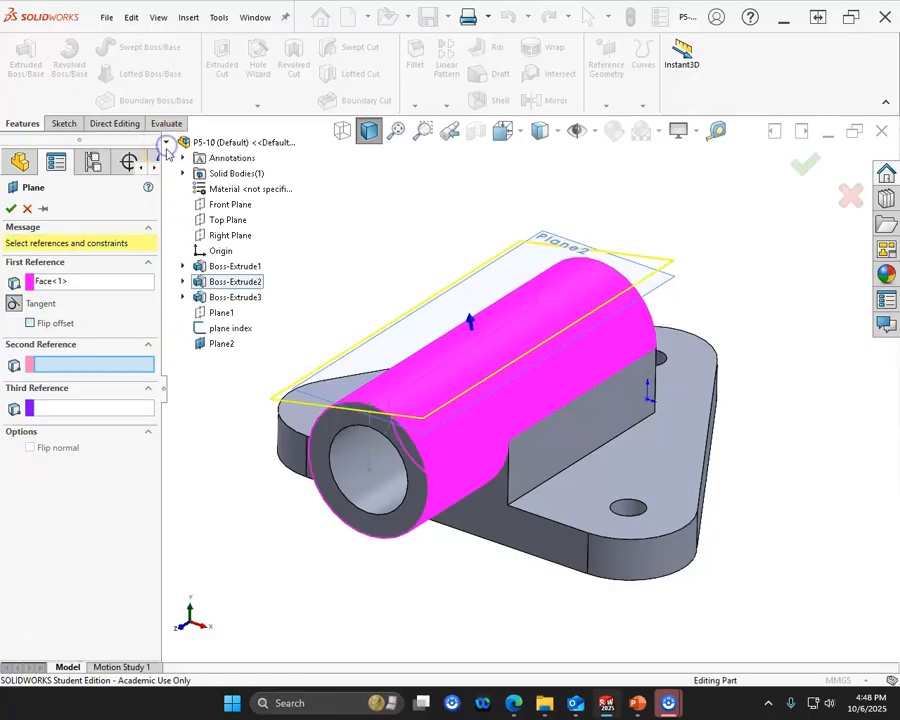
left_click(210, 237)
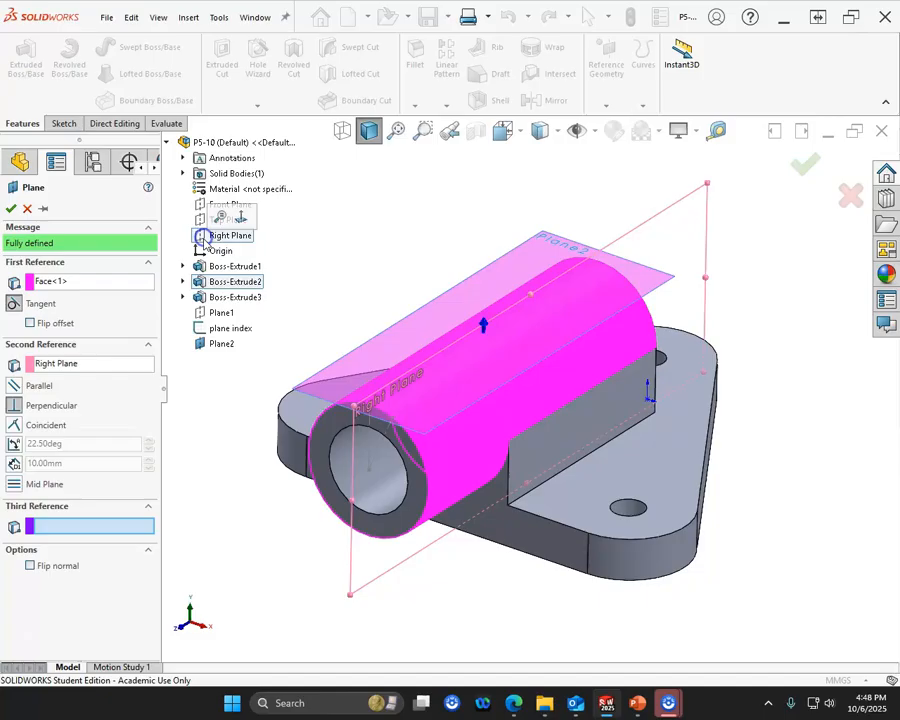
left_click(14, 444)
mouse_move(295, 425)
middle_mouse_down()
mouse_move(263, 409)
mouse_move(296, 416)
middle_mouse_up()
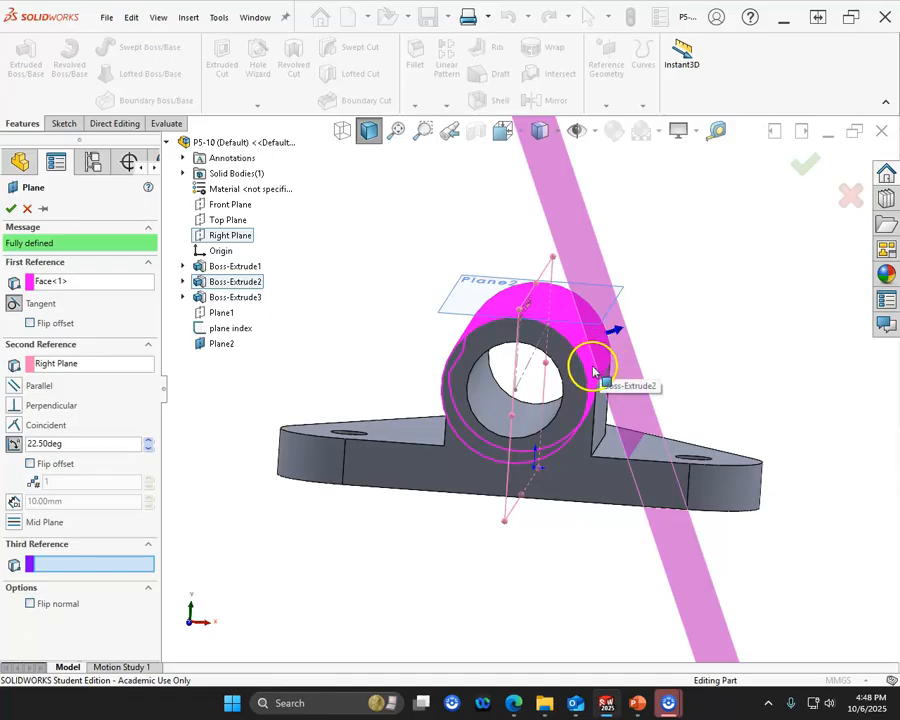
left_click(68, 446)
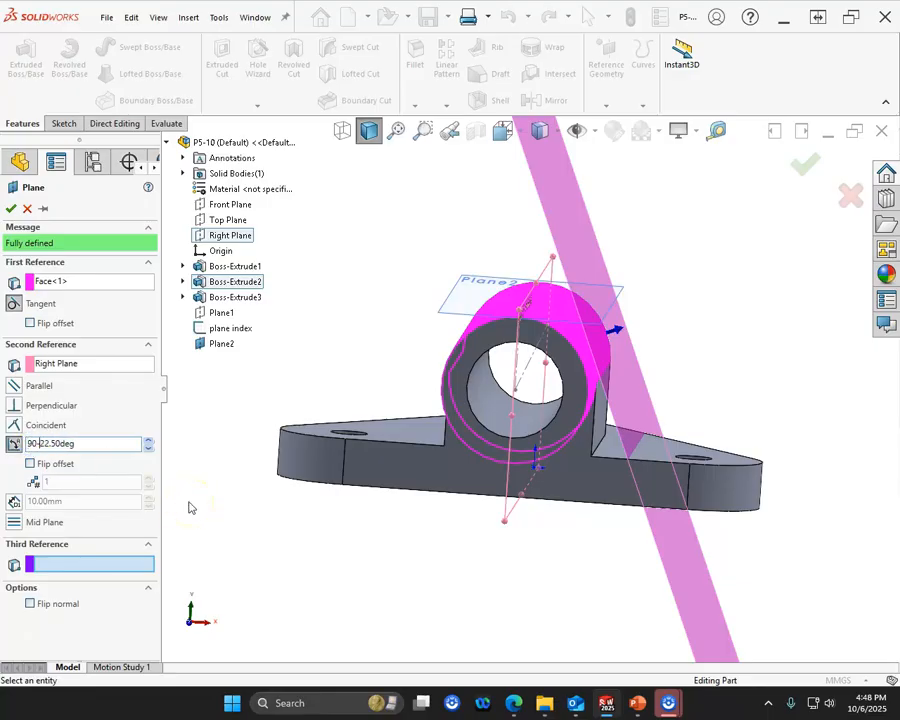
key("Return")
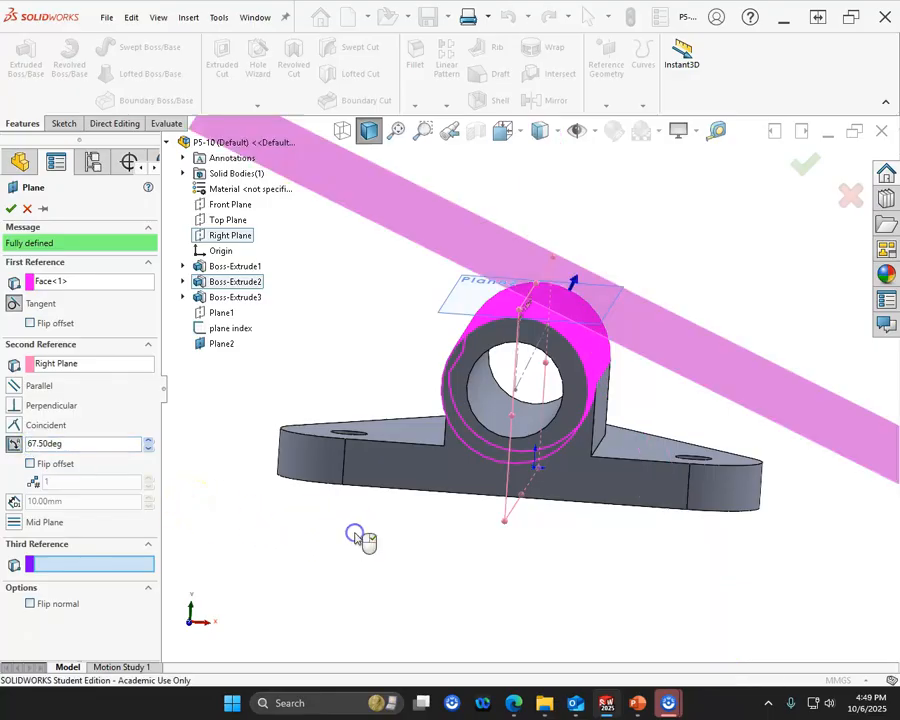
middle_click_drag(547, 333, 418, 393)
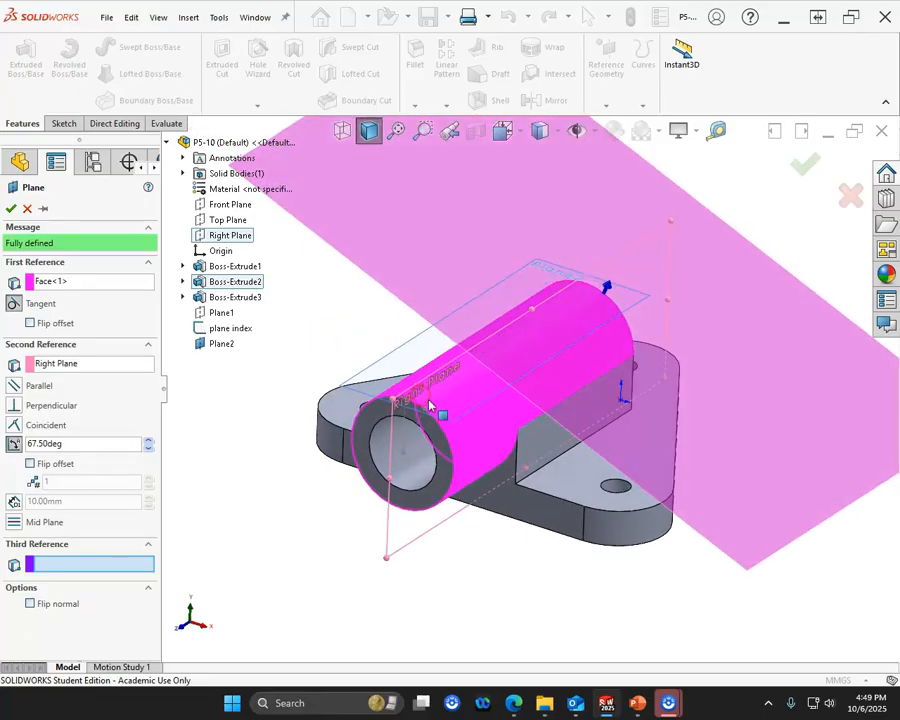
- Use the sloping centerline's outer endpoint as the second reference instead of the Right Plane and create the tangent plane
left_click(94, 365)
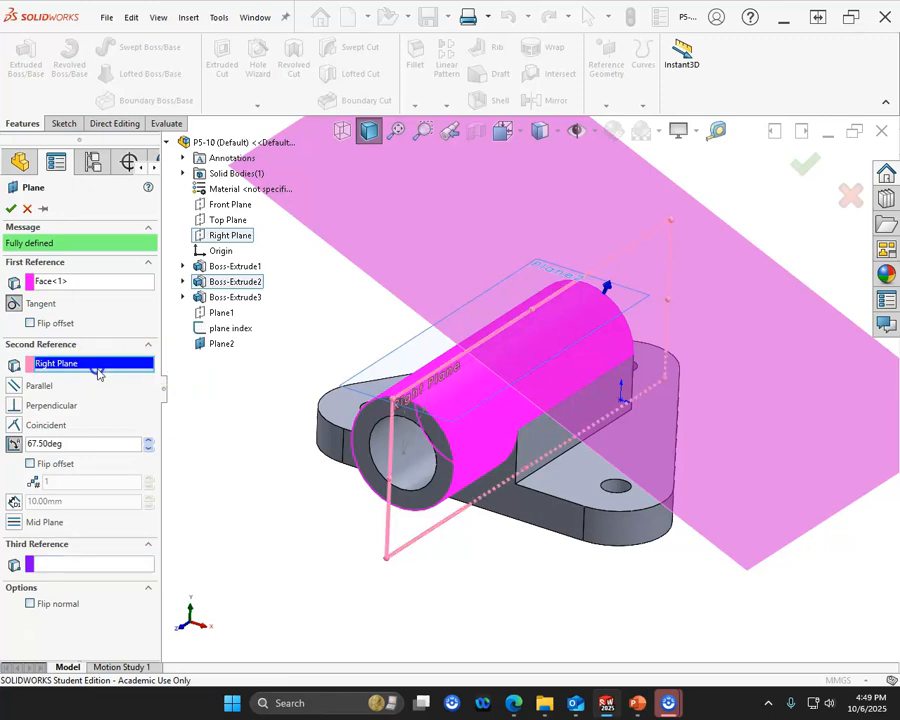
left_click(424, 410)
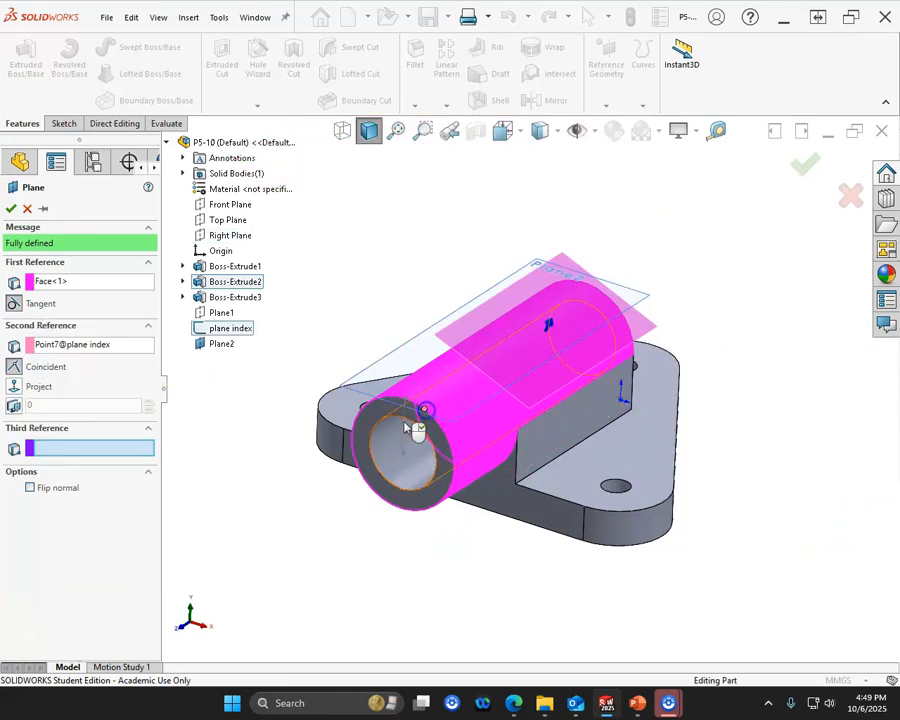
left_click(12, 210)
scroll(323, 377, "up", 2)
middle_click_drag(323, 377, 294, 368)
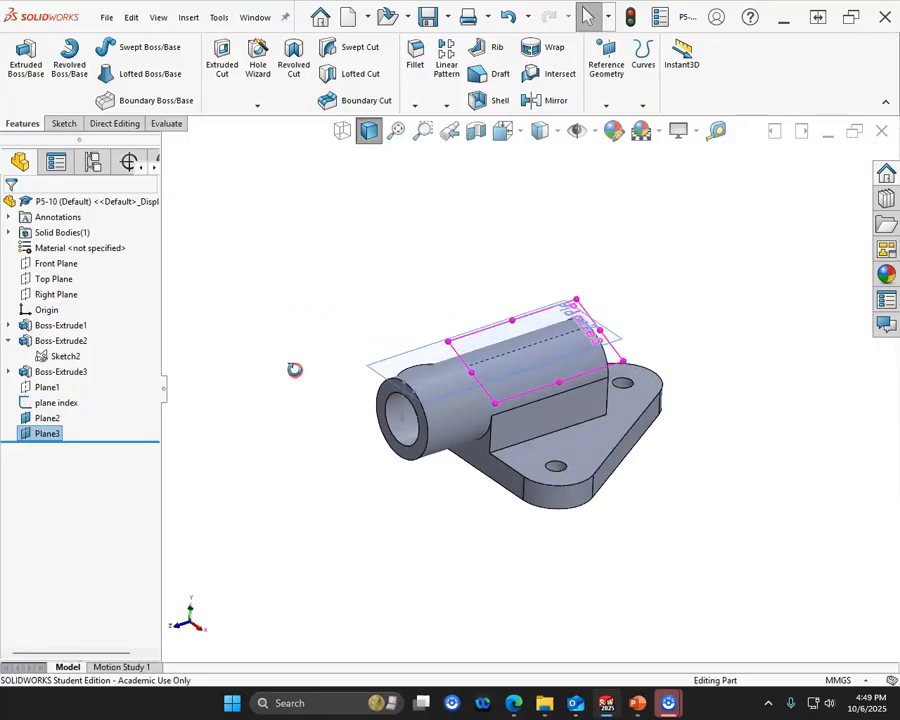
- Start an ANSI Metric M3x0.5 bottoming tapped hole and place its center point on the angled tangent plane over the pipe
scroll(542, 410, "down", 3)
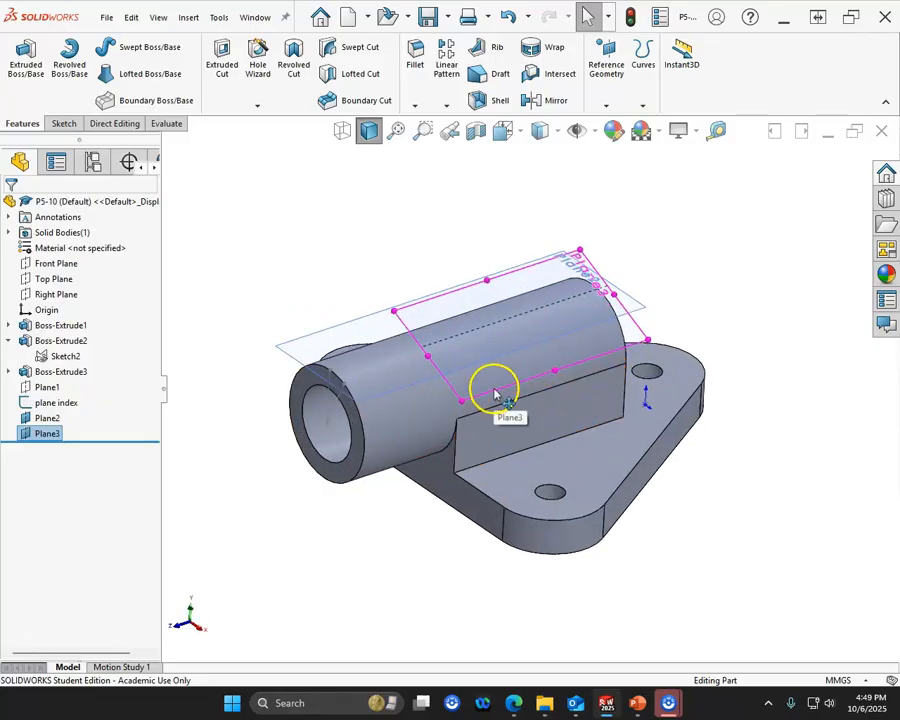
right_click(495, 391)
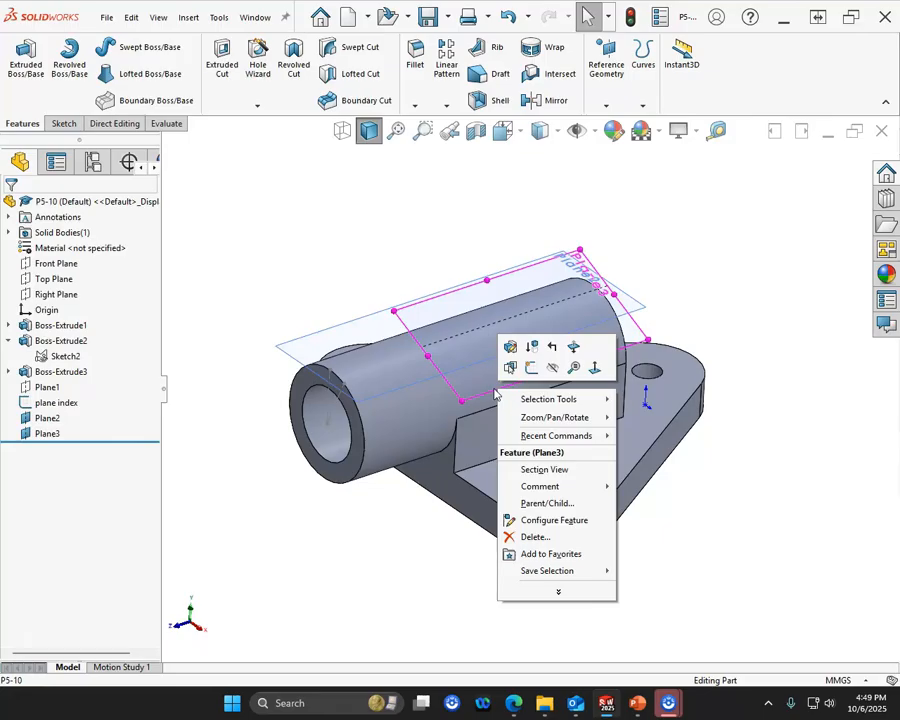
left_click(256, 61)
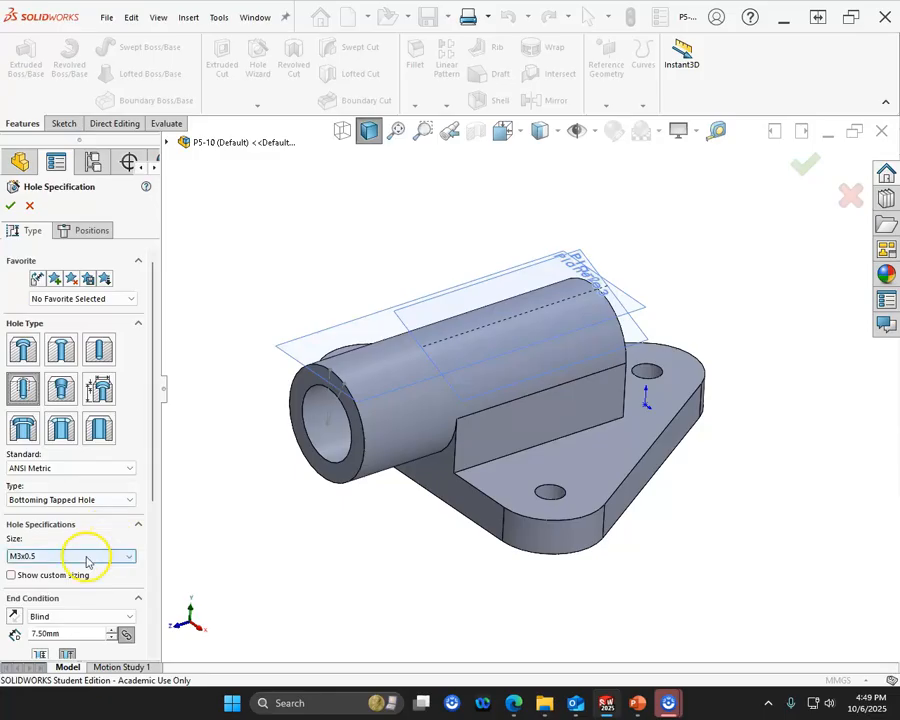
left_click(81, 233)
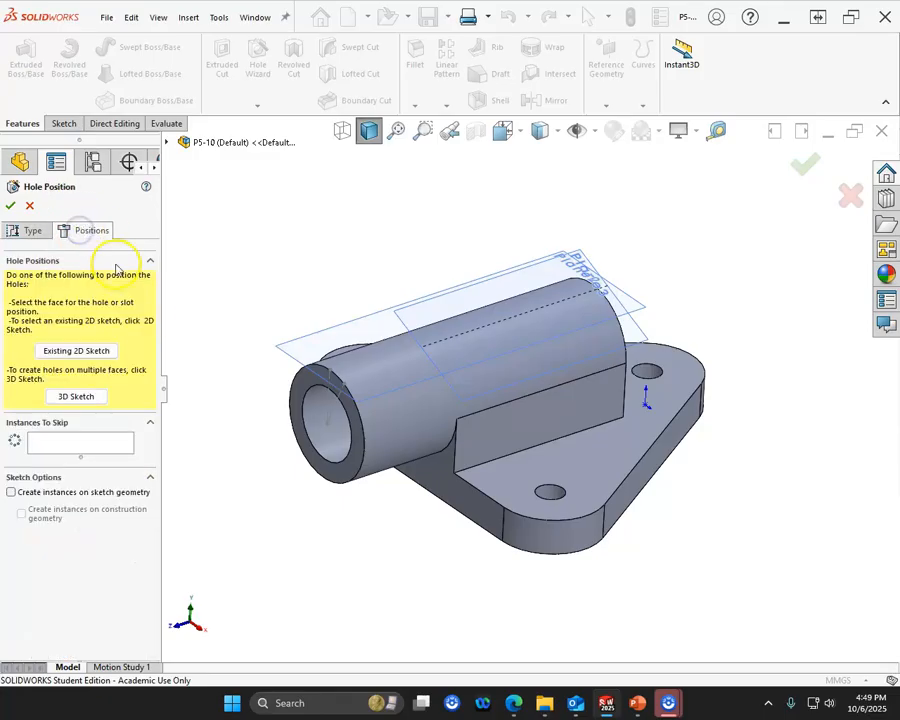
left_click(398, 320)
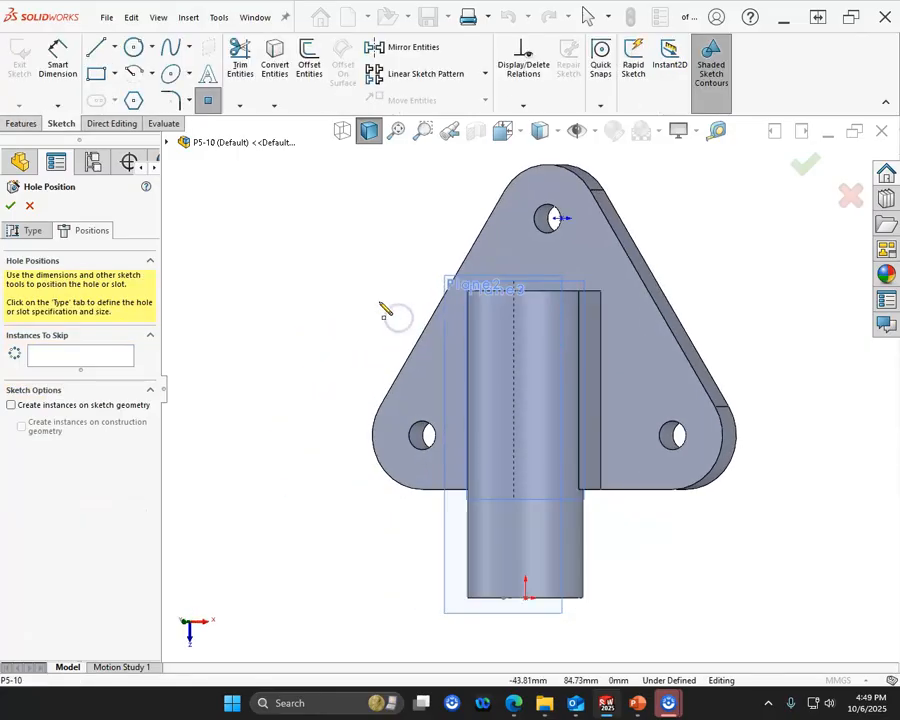
left_click(530, 428)
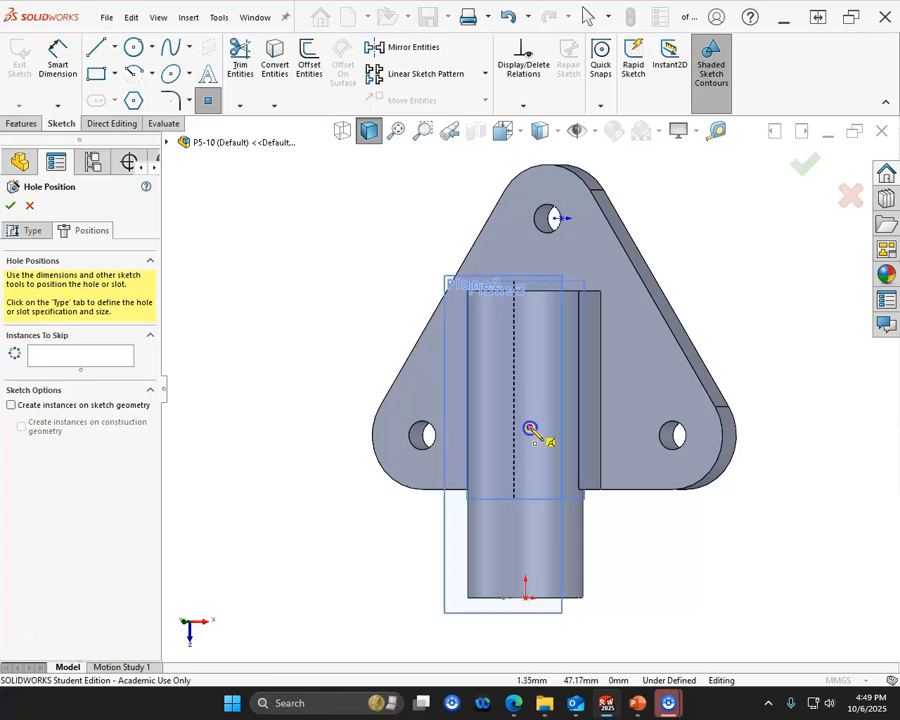
right_click(303, 315)
left_click(340, 328)
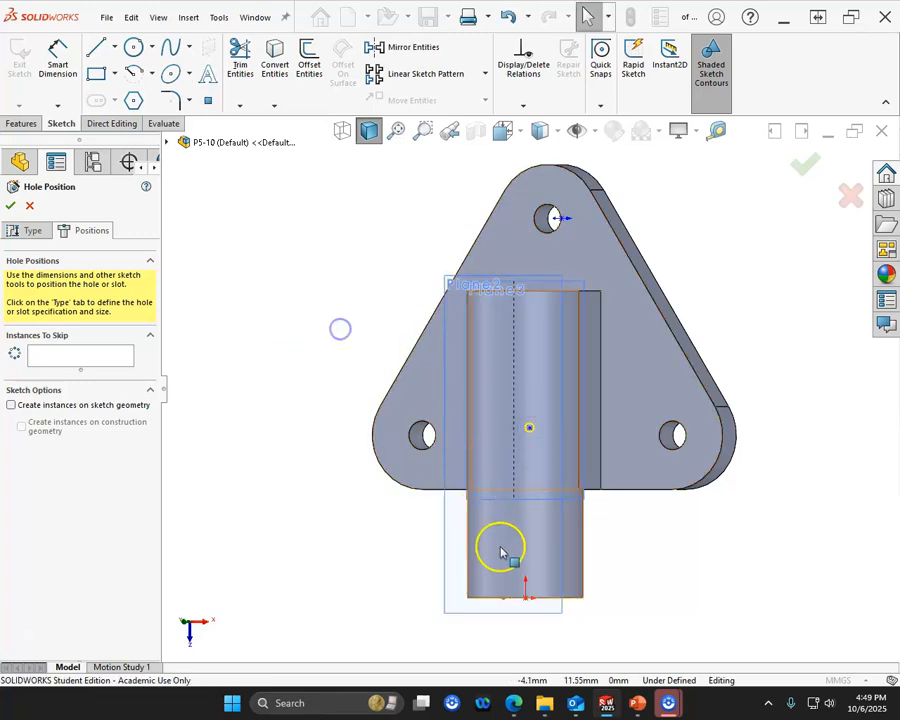
left_click(526, 597)
left_click(530, 428, "ctrl")
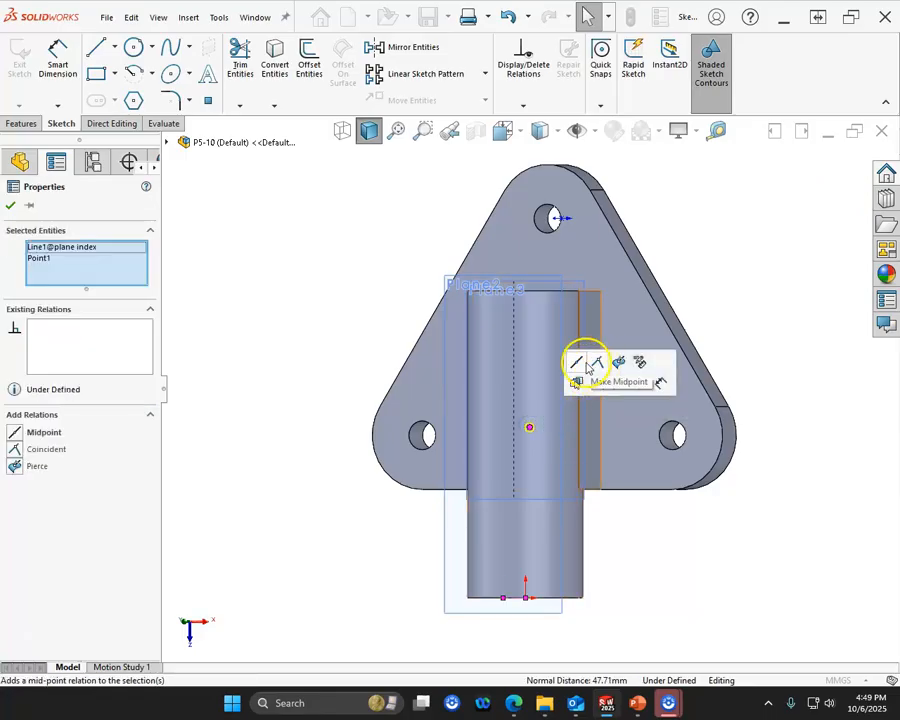
left_click(320, 536)
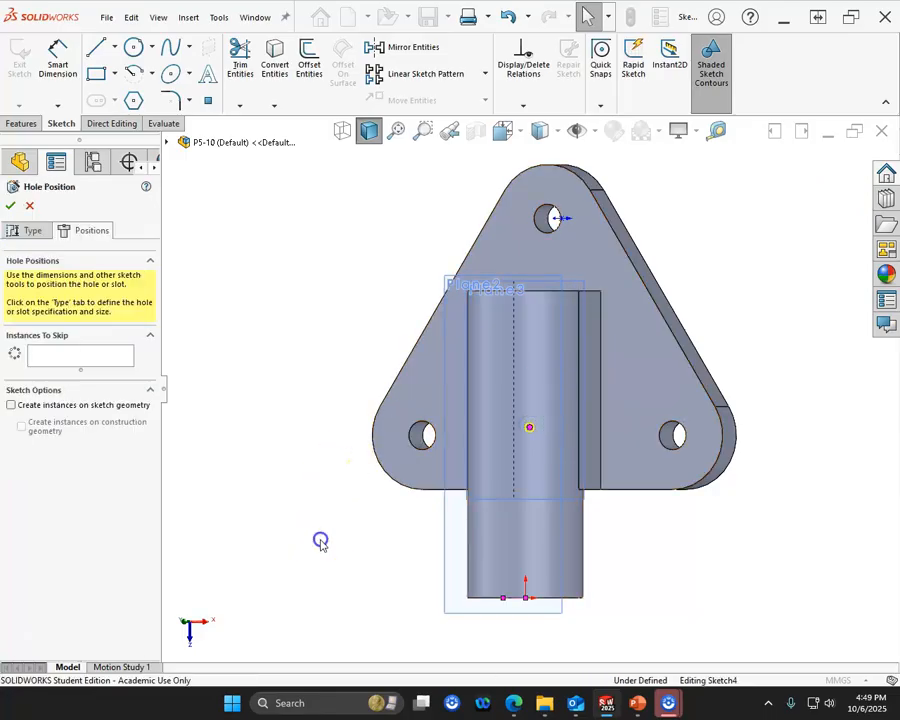
- Make the hole's center point vertical with the sketch endpoint at the pipe's outer end
middle_click_drag(572, 592, 545, 515)
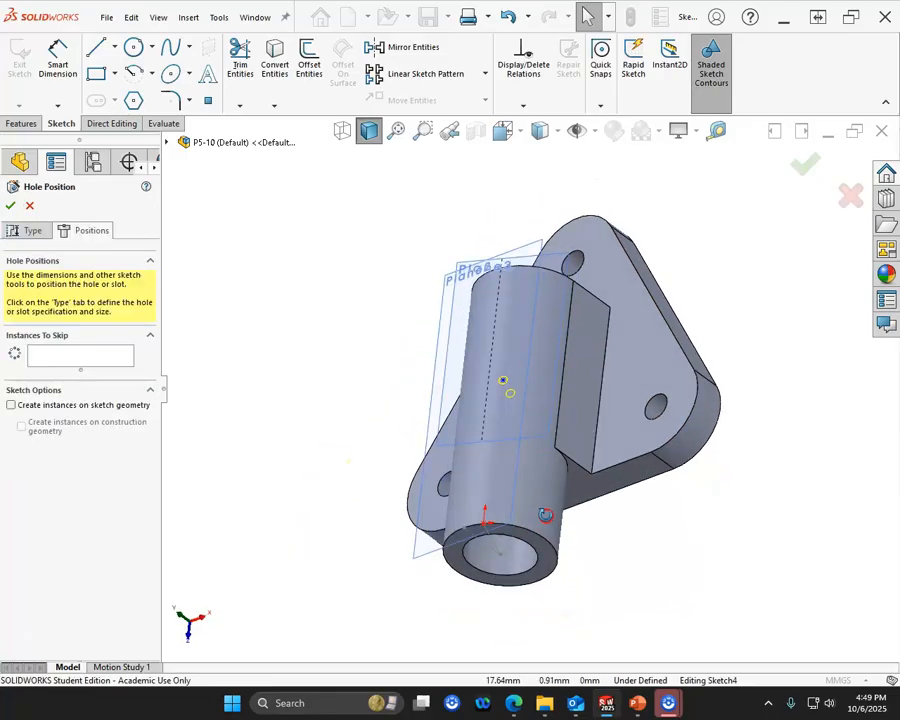
left_click(485, 523)
left_click(503, 381, "ctrl")
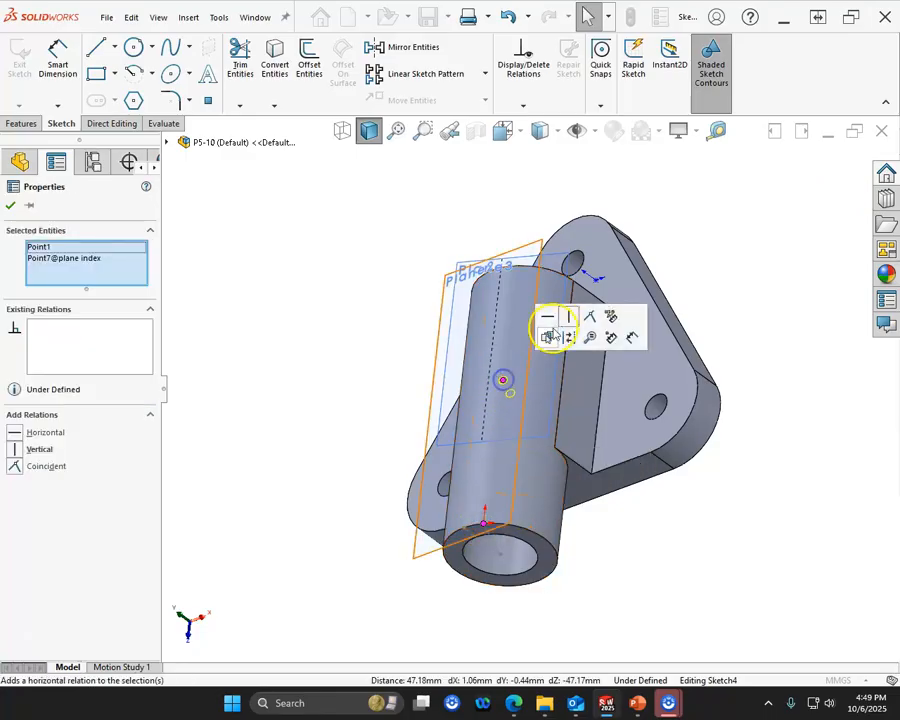
left_click(568, 318)
left_click(354, 333)
- Dimension the hole's center point 45 mm from the pipe's open end and create the hole
middle_click_drag(354, 333, 358, 364)
left_click(57, 62)
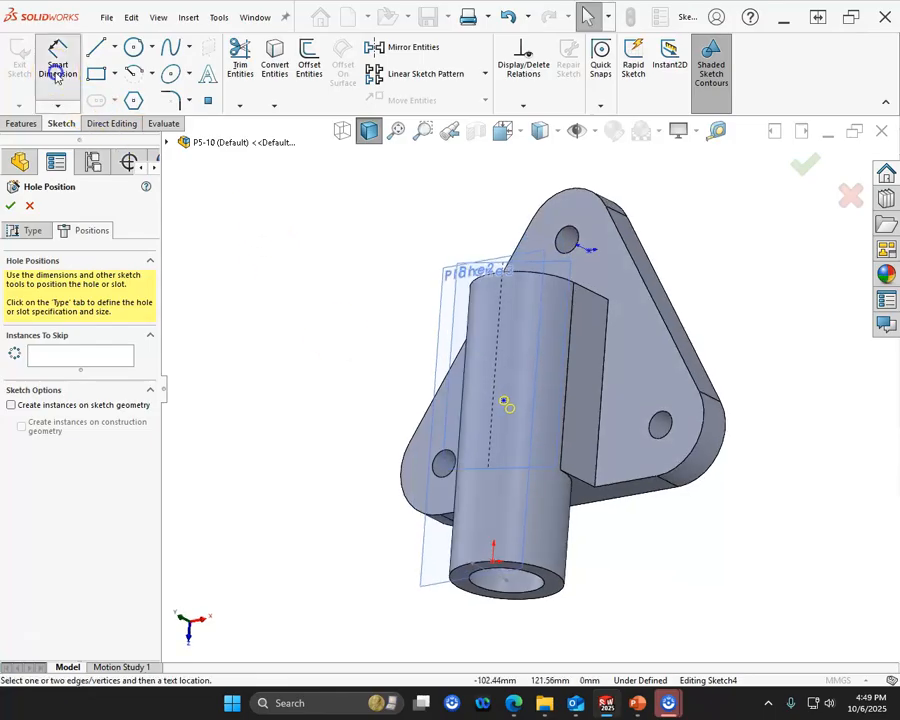
left_click(510, 568)
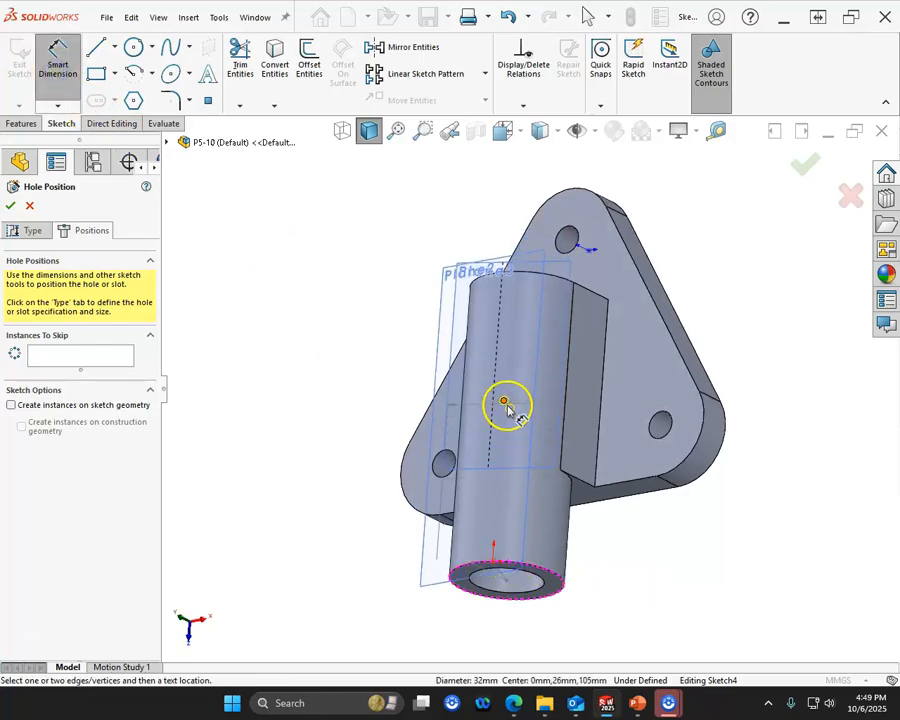
left_click(505, 403)
left_click(347, 489)
type("45")
key("Return")
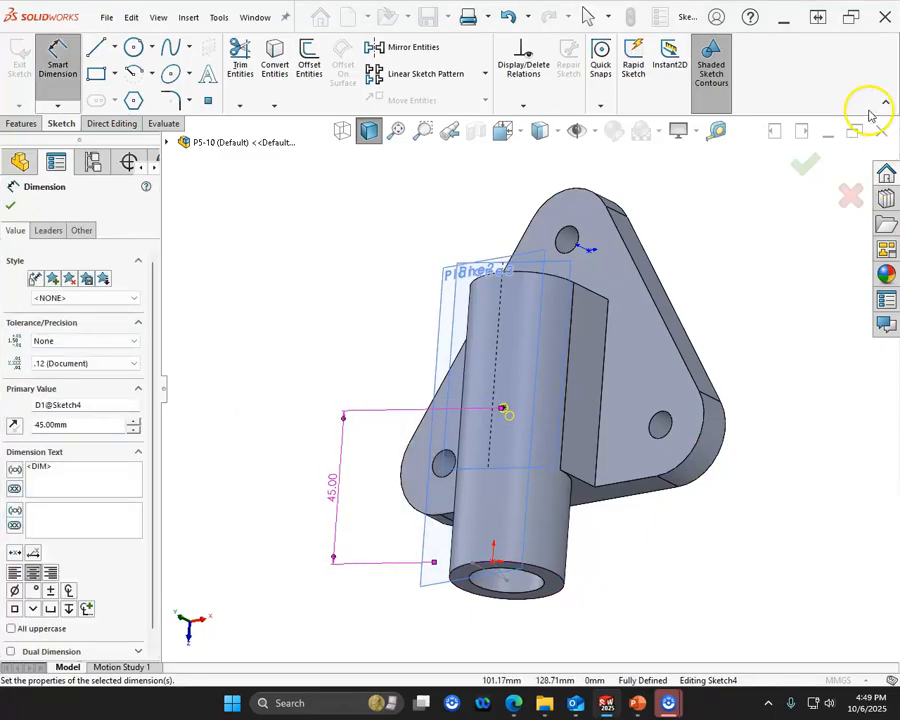
left_click(813, 162)
- Change the tapped hole to a counterbore for an M3 socket head cap screw
middle_click_drag(626, 412, 523, 355)
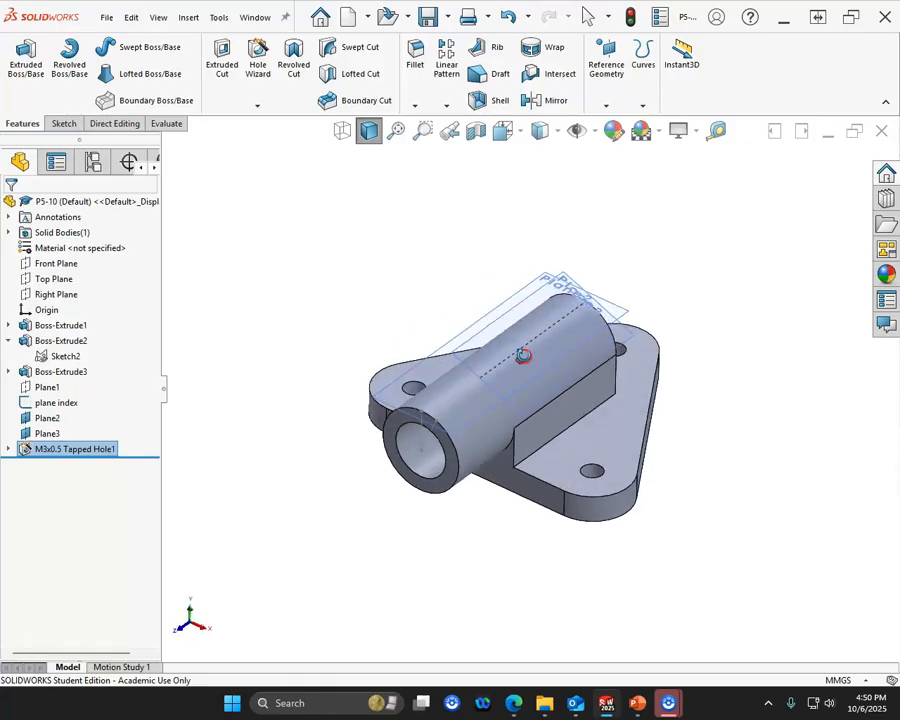
right_click(80, 449)
left_click(96, 390)
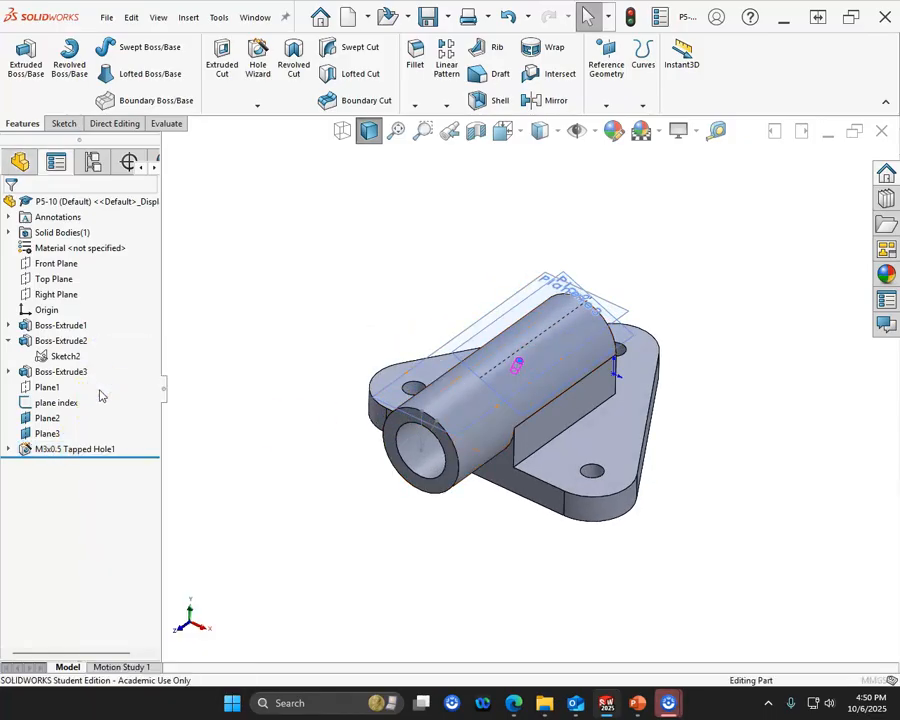
left_click(27, 352)
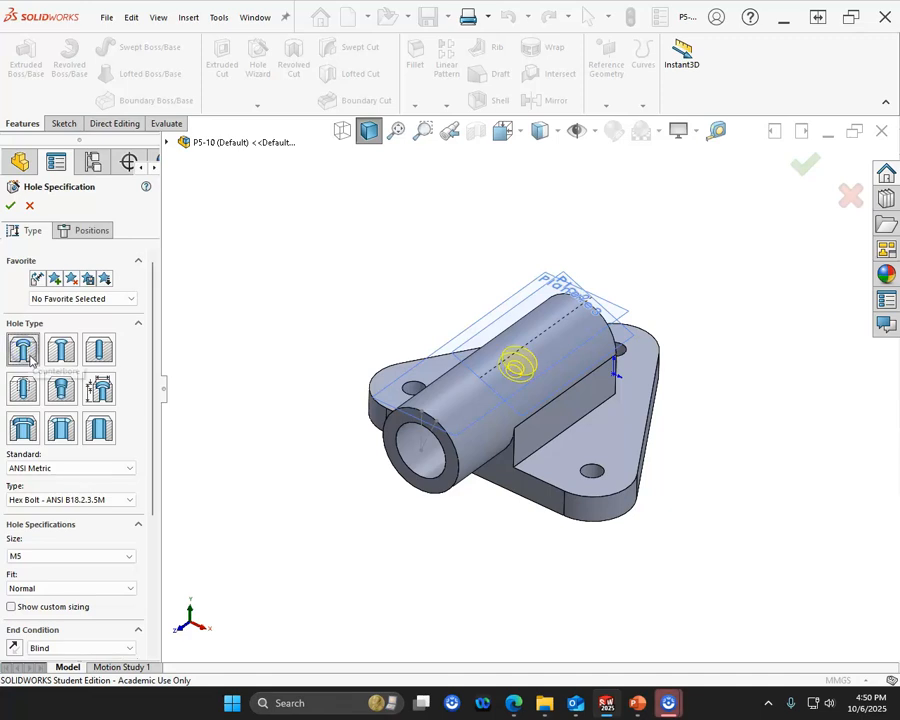
left_click(88, 499)
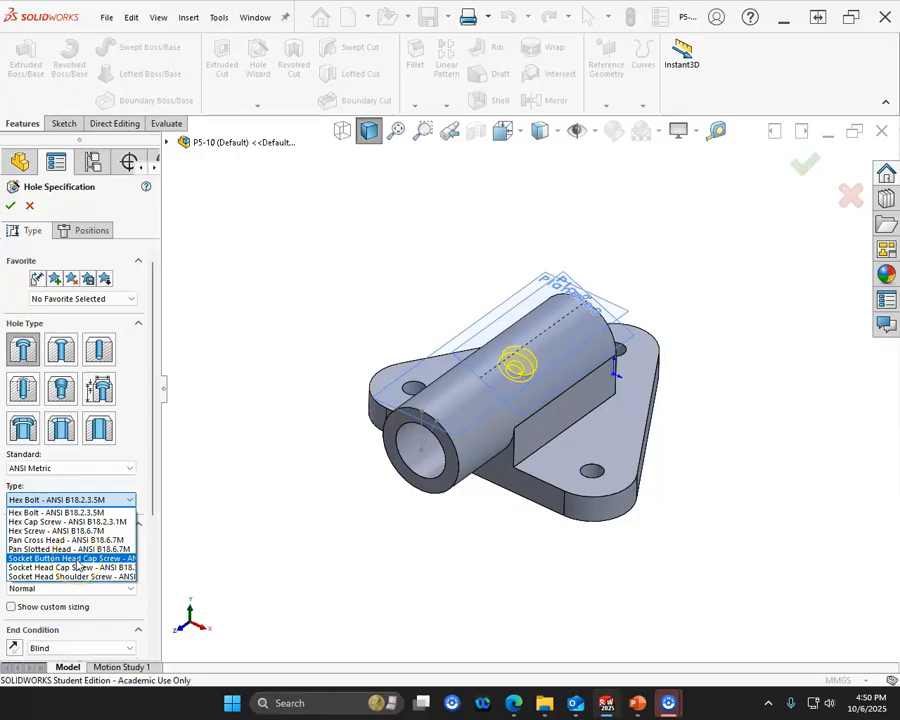
left_click(73, 567)
left_click(85, 560)
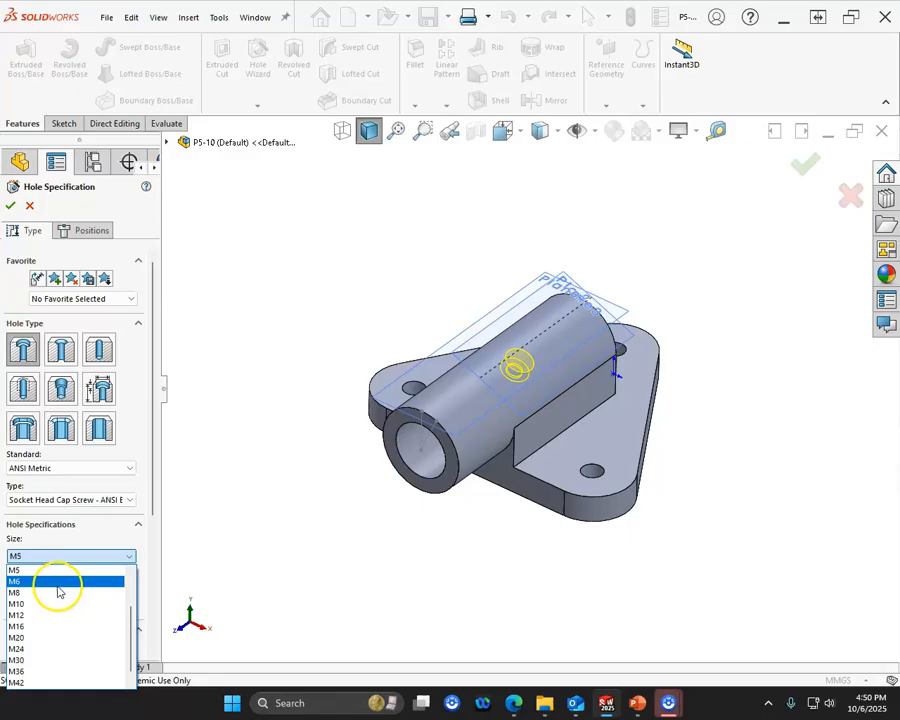
left_click_drag(128, 611, 128, 597)
left_click(30, 570)
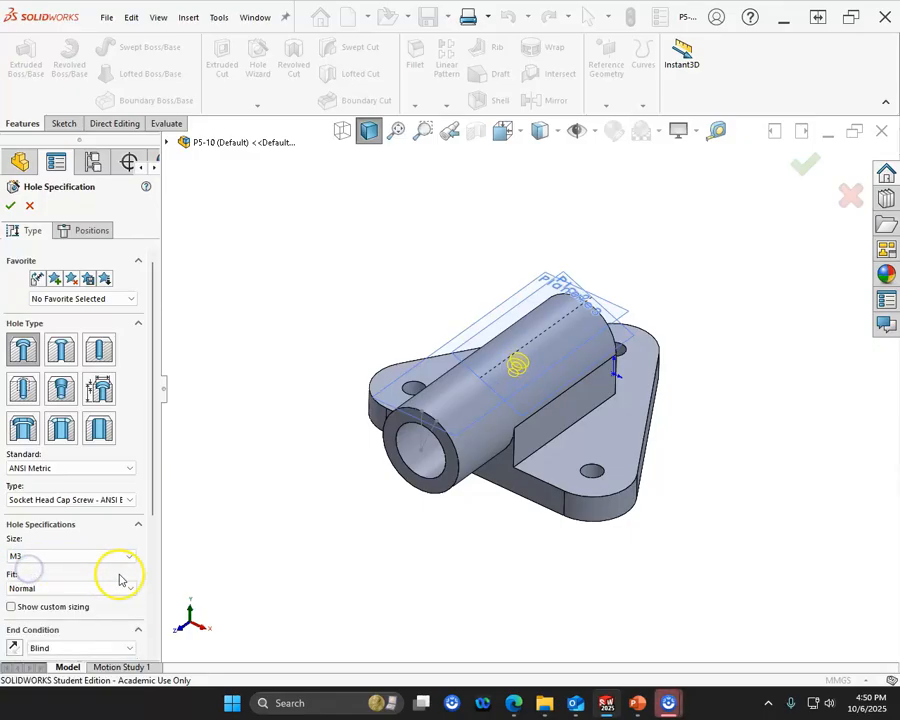
left_click(14, 207)
- Hide both tangent reference planes and the plane index sketch
middle_click_drag(202, 384, 197, 362)
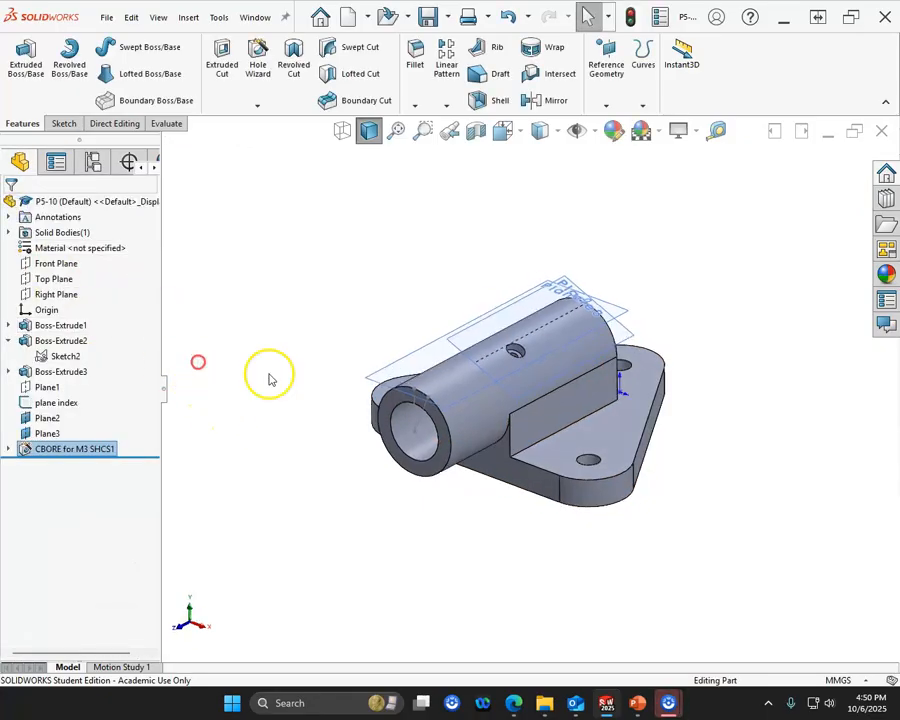
scroll(521, 378, "down", 3)
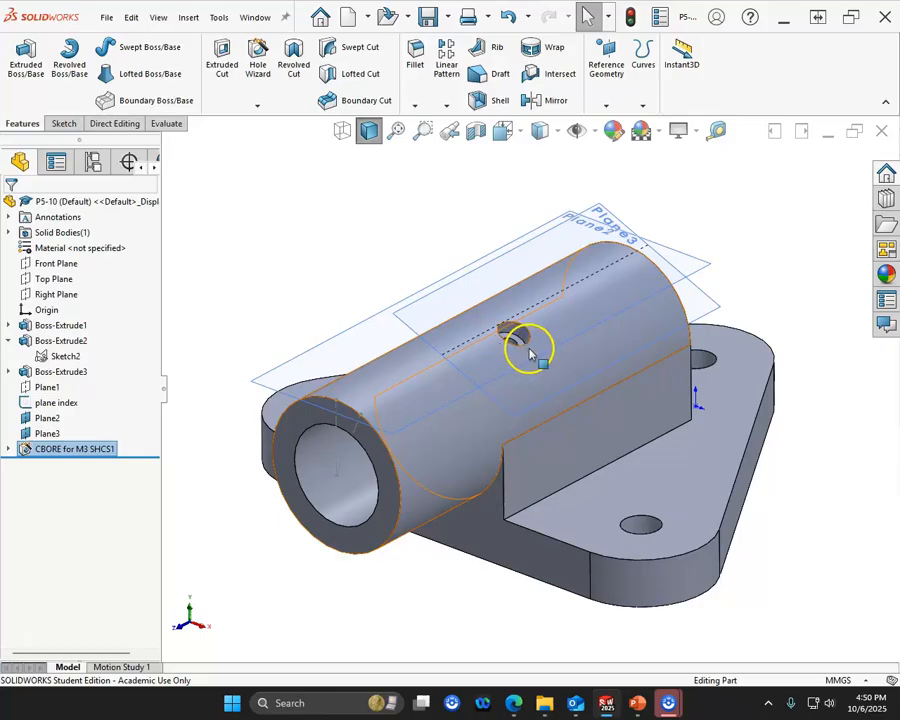
left_click(50, 418)
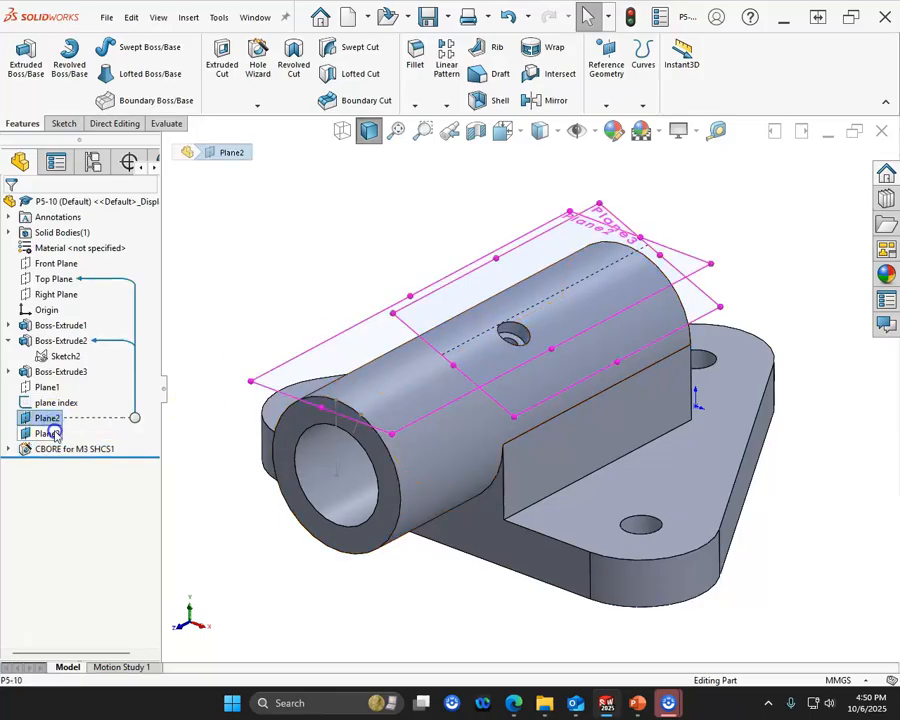
right_click(45, 435)
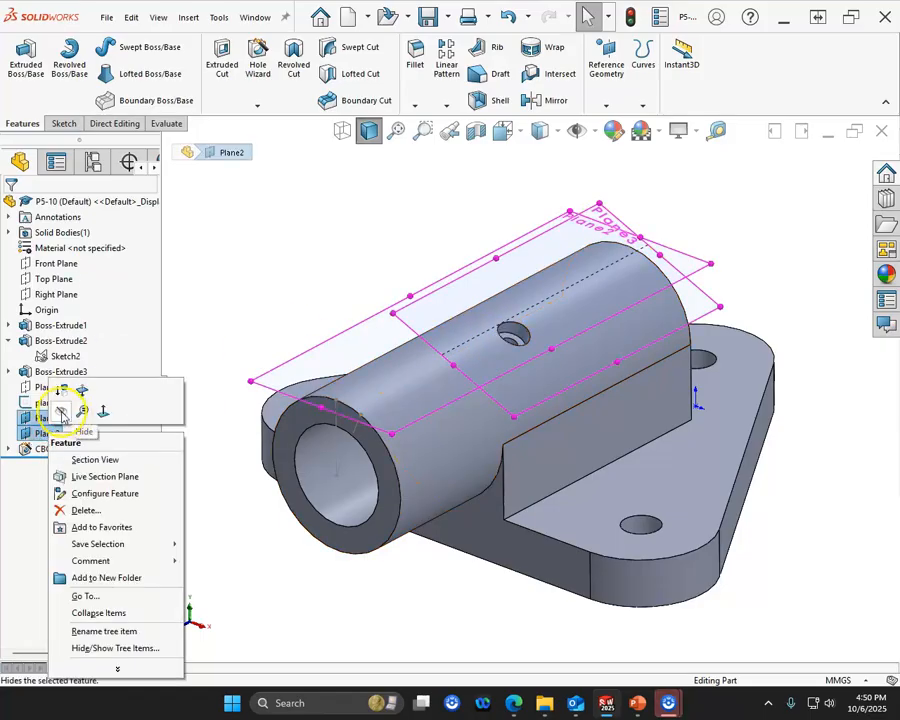
left_click(58, 398)
right_click(73, 402)
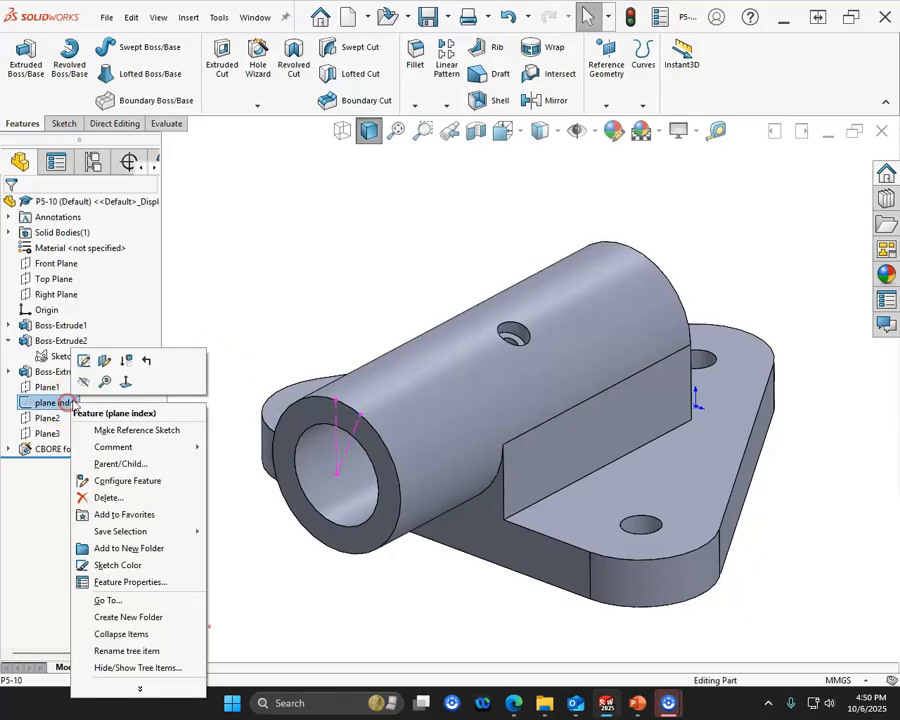
left_click(83, 382)
mouse_move(333, 315)
middle_mouse_down()
mouse_move(311, 235)
mouse_move(341, 306)
middle_mouse_up()
middle_click_drag(330, 319, 345, 366)
middle_click_drag(518, 392, 435, 257)
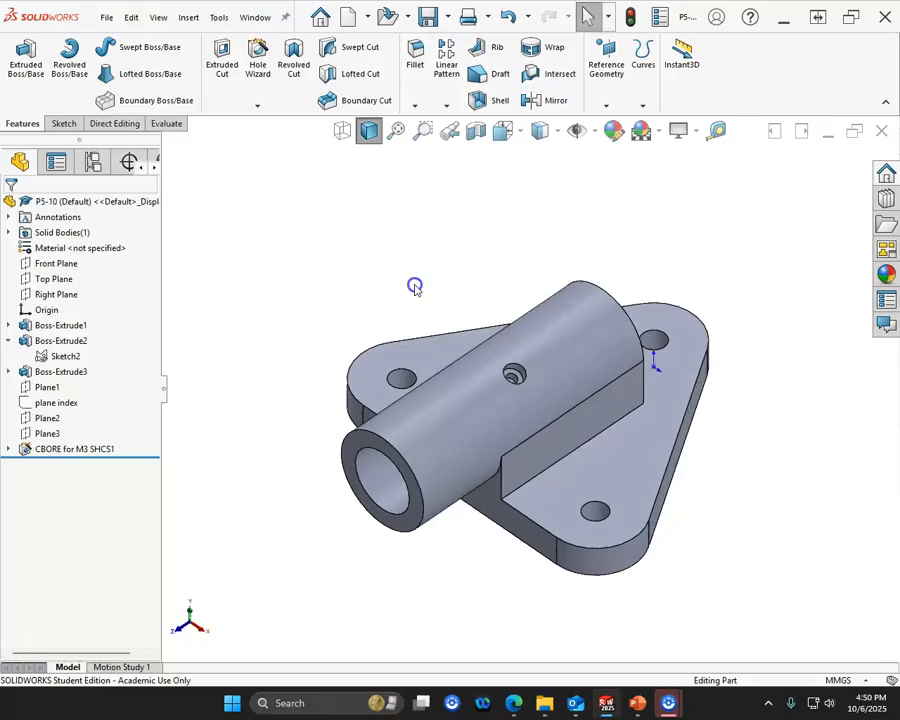